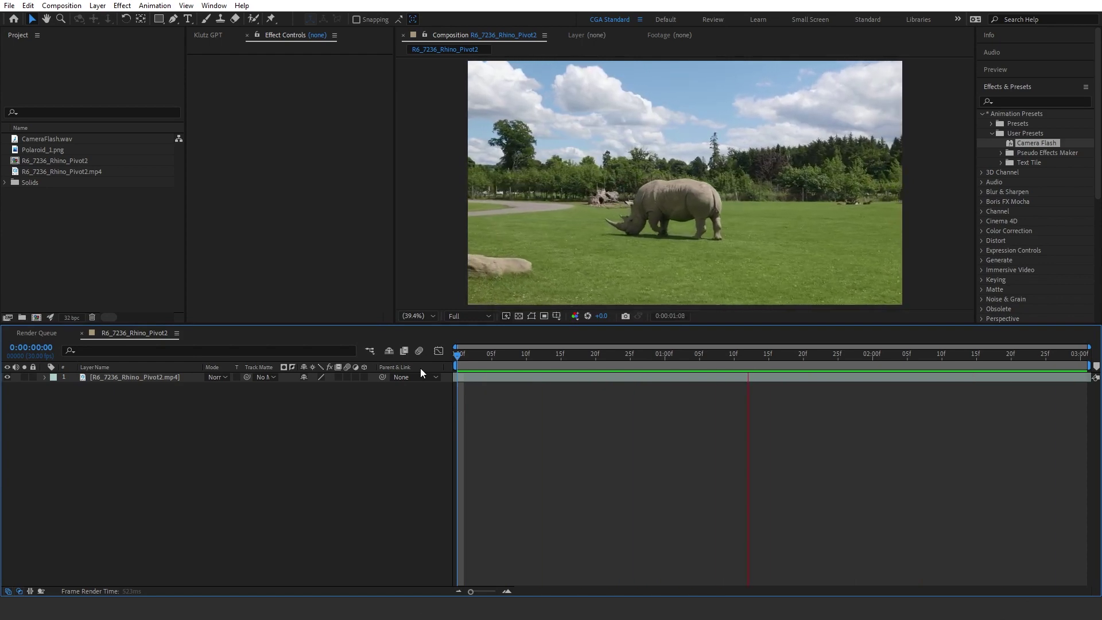
Step: Stop the preview and check the composition settings, leaving them unchanged
left_click(474, 360)
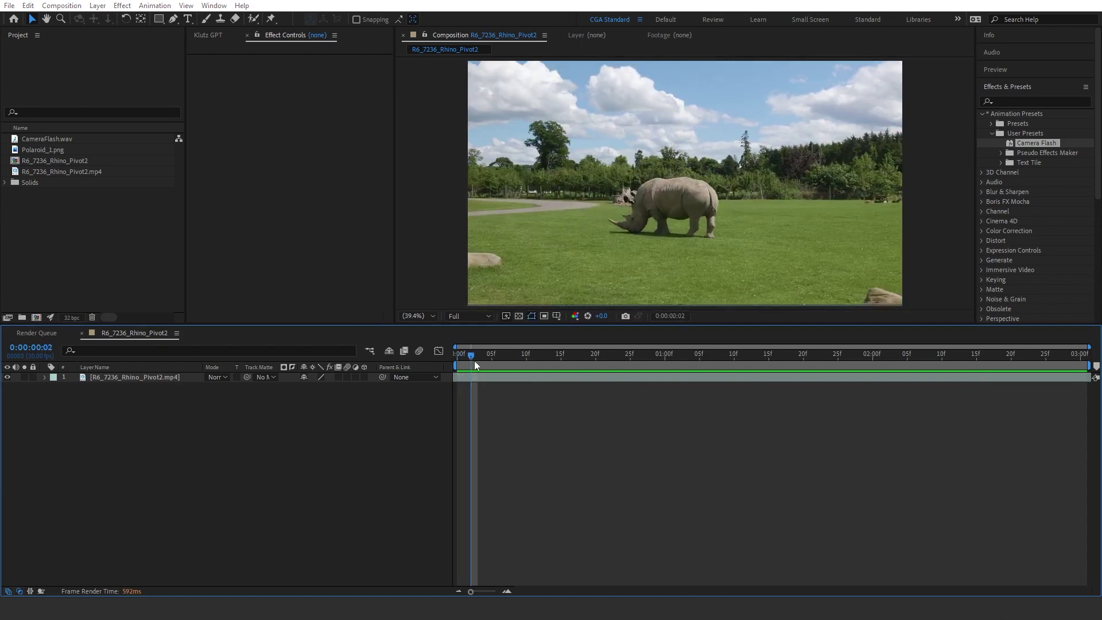
key("ctrl+k")
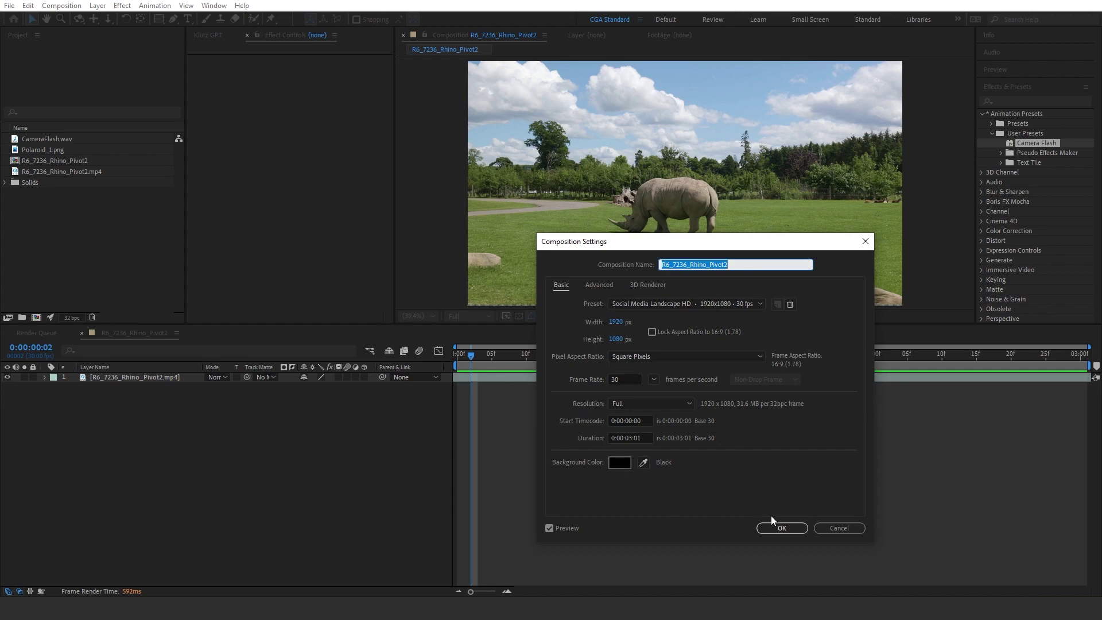
left_click(795, 527)
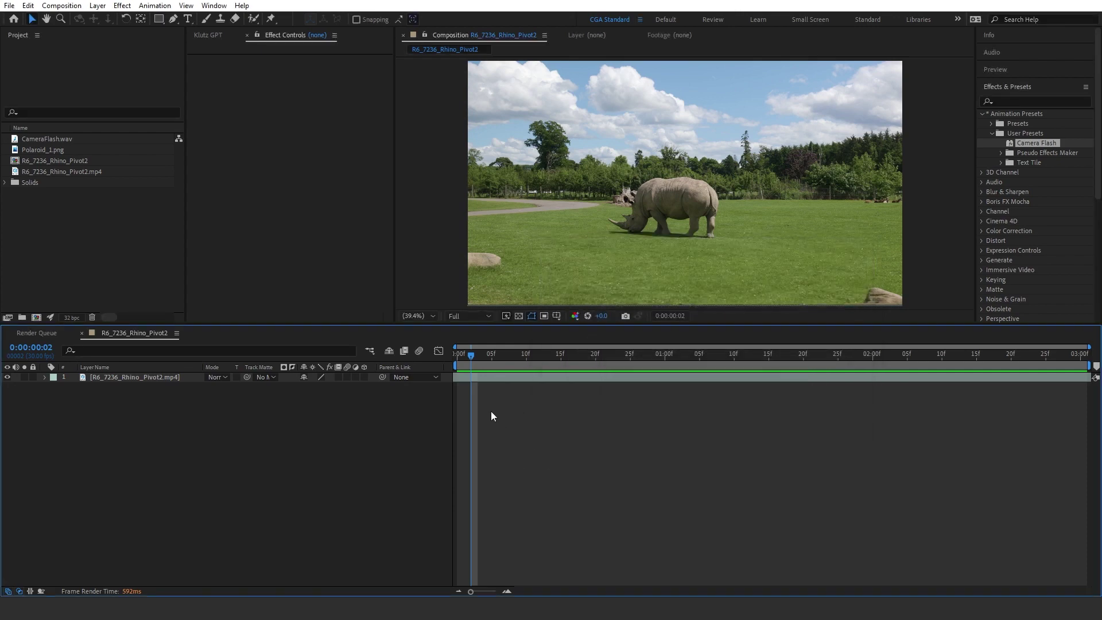
Step: Split the rhino layer at 0:00:01:00 and apply Time > Freeze Frame to the later part
left_click_drag(646, 358, 665, 360)
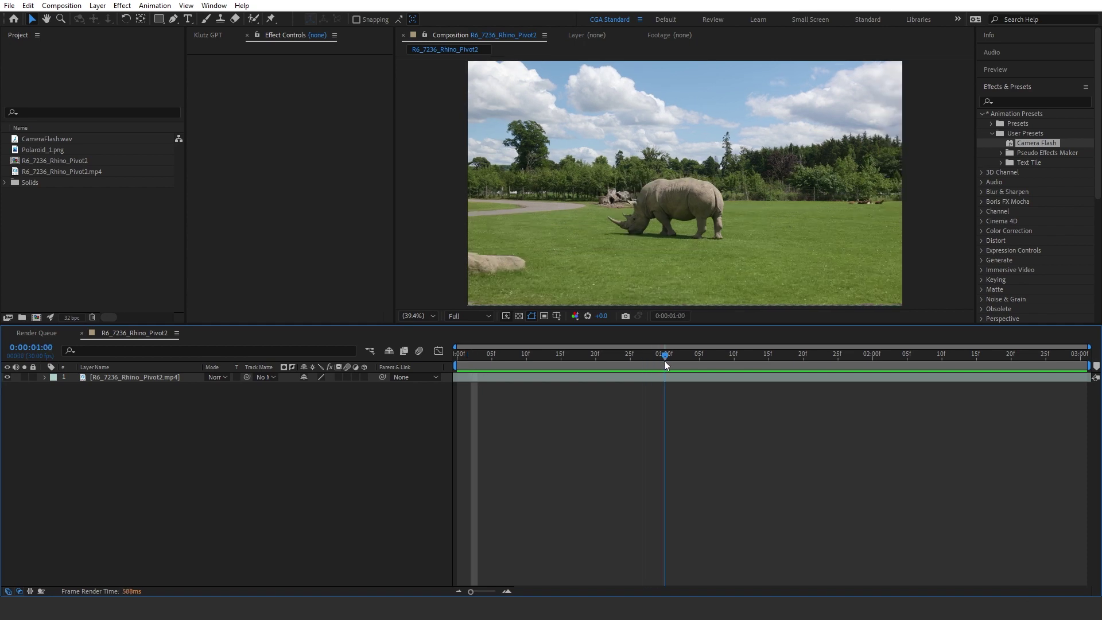
left_click(664, 377)
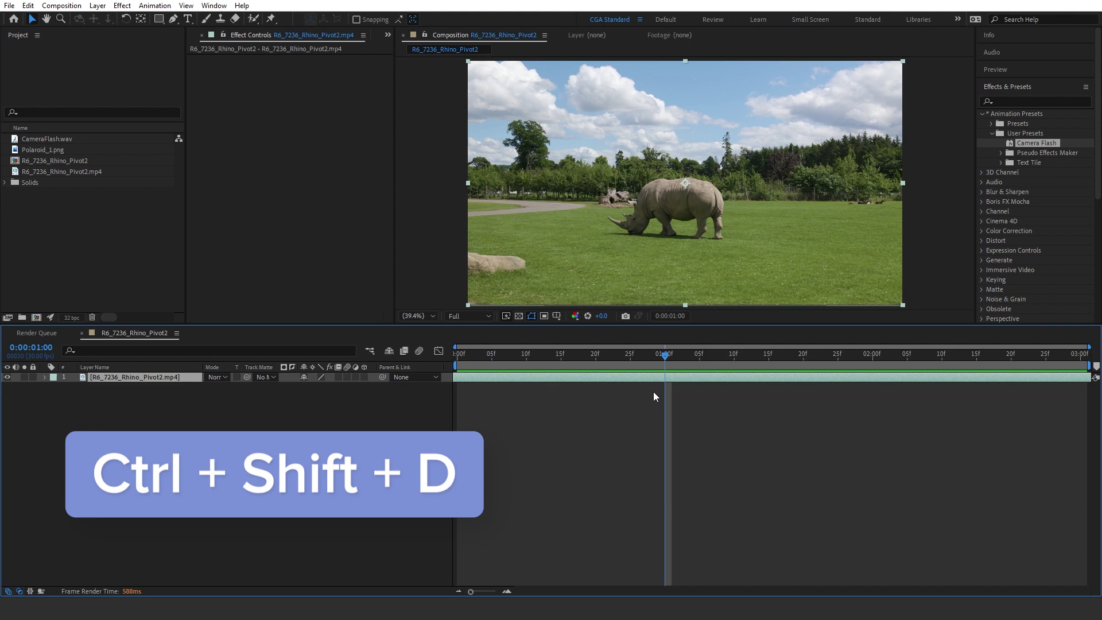
key("ctrl+shift+d")
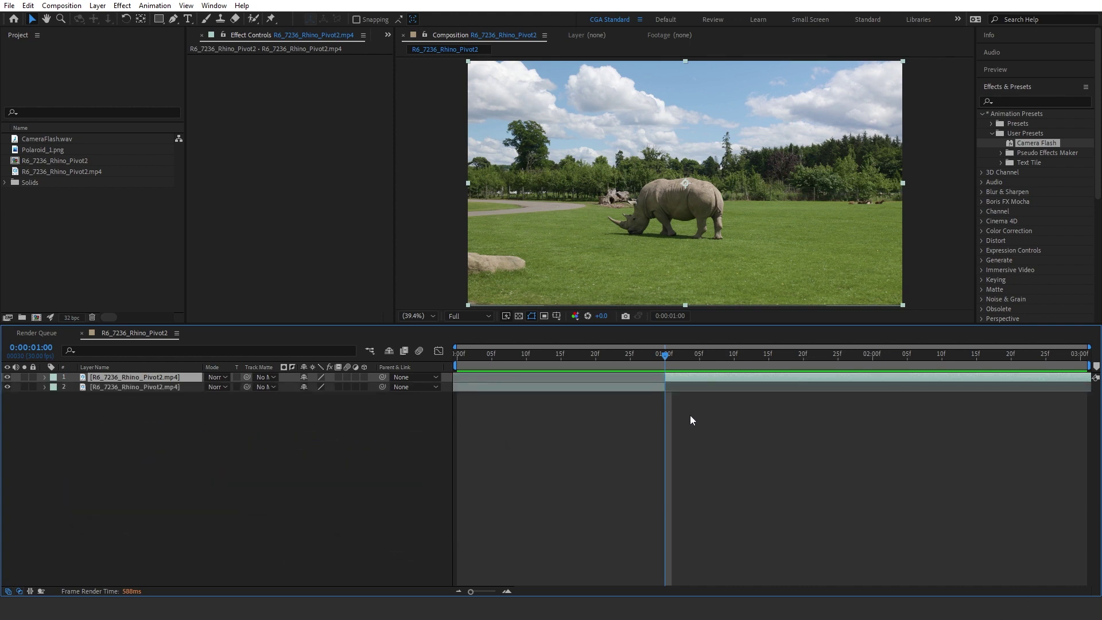
right_click(672, 376)
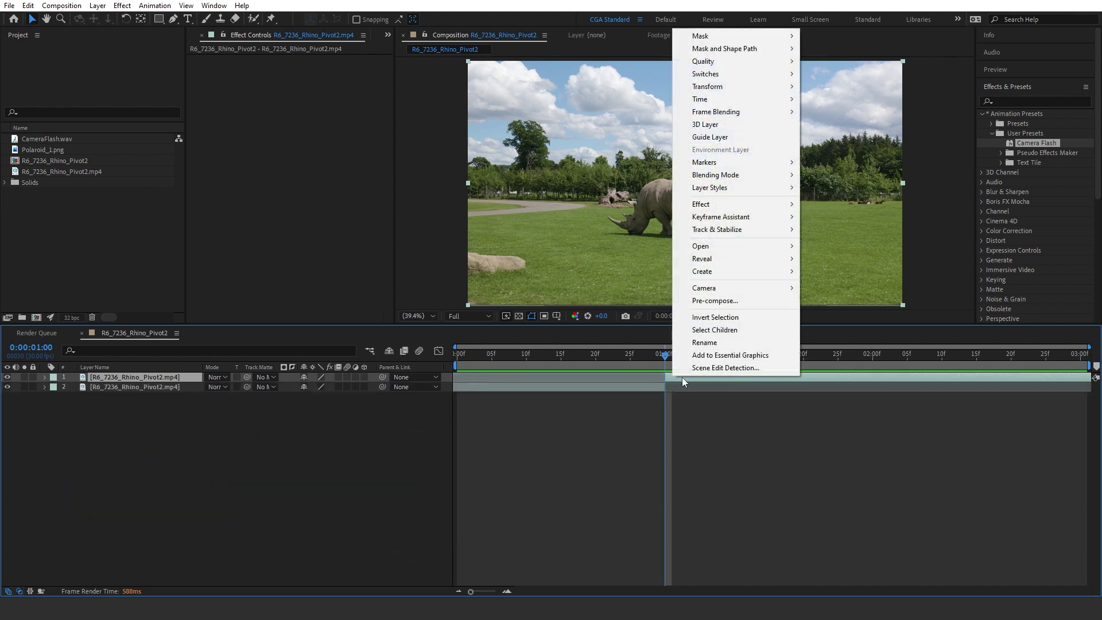
mouse_move(726, 97)
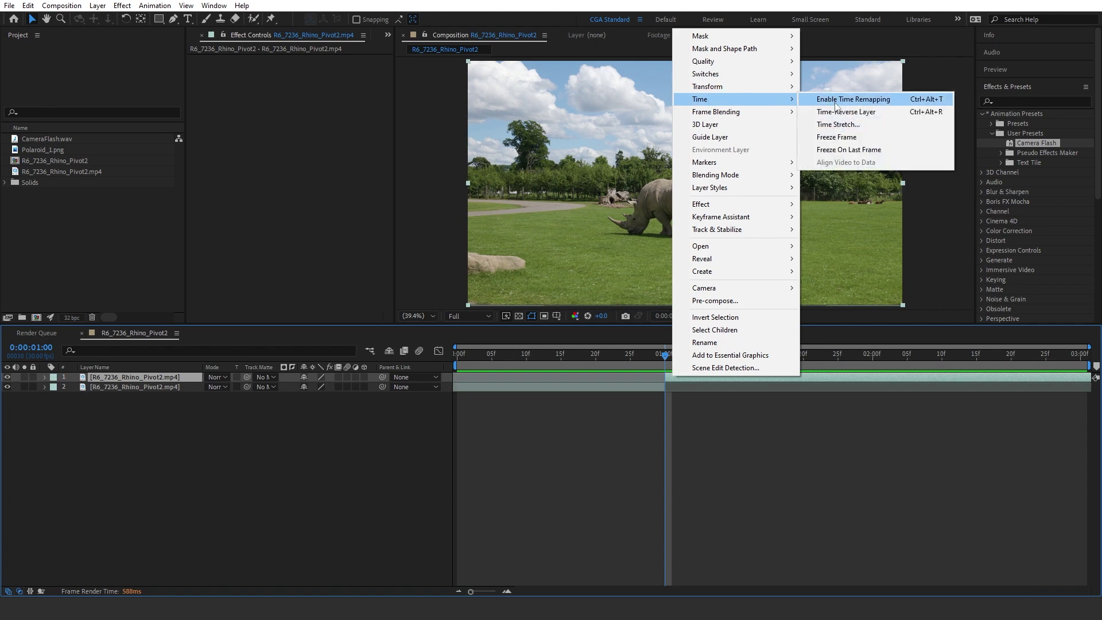
left_click(833, 137)
Step: Add a new adjustment layer trimmed to start at 1:00
left_click(587, 466)
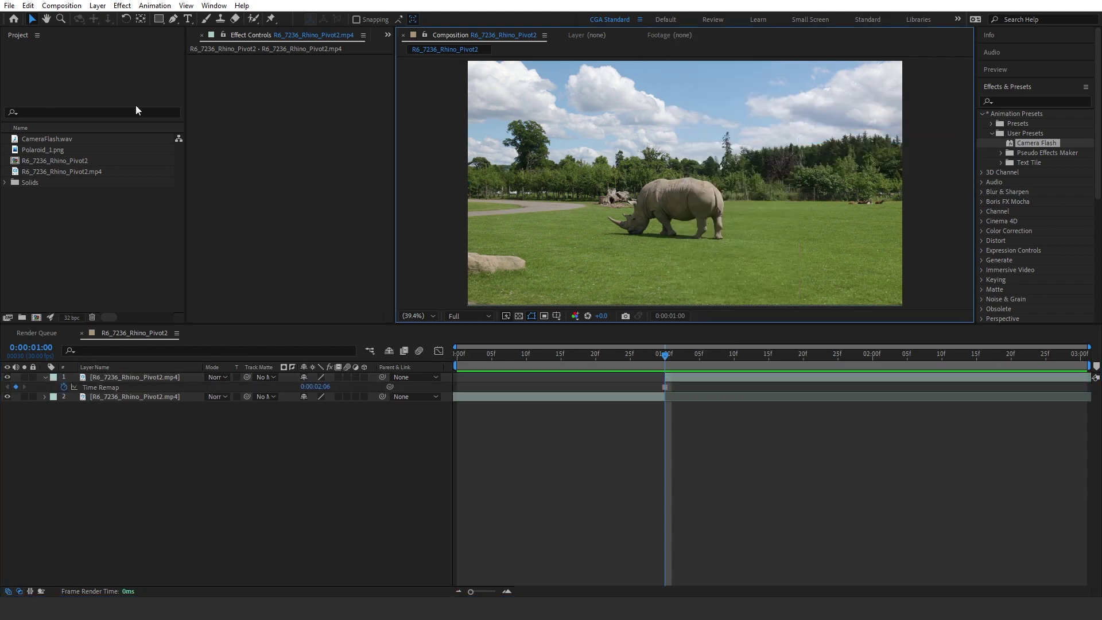
left_click(98, 6)
mouse_move(115, 19)
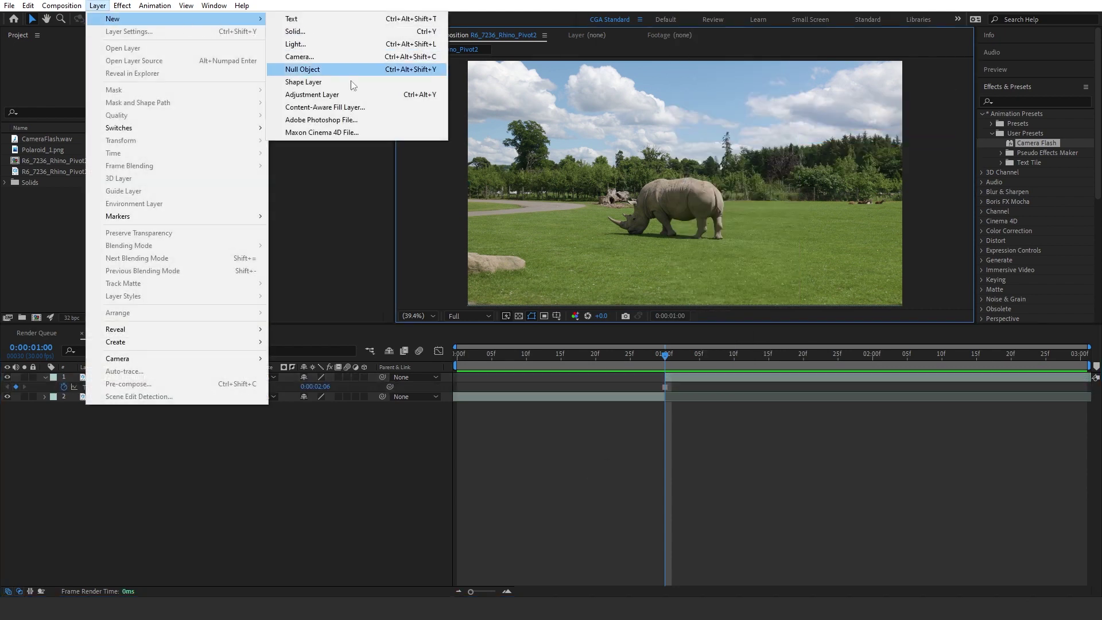
left_click(312, 94)
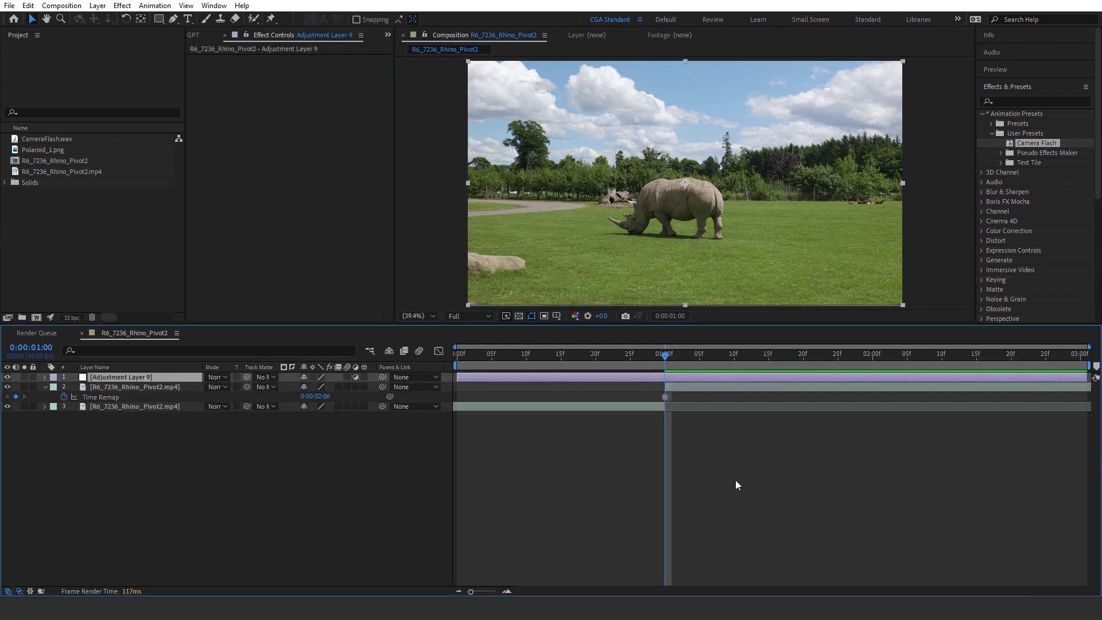
key("alt+bracketleft")
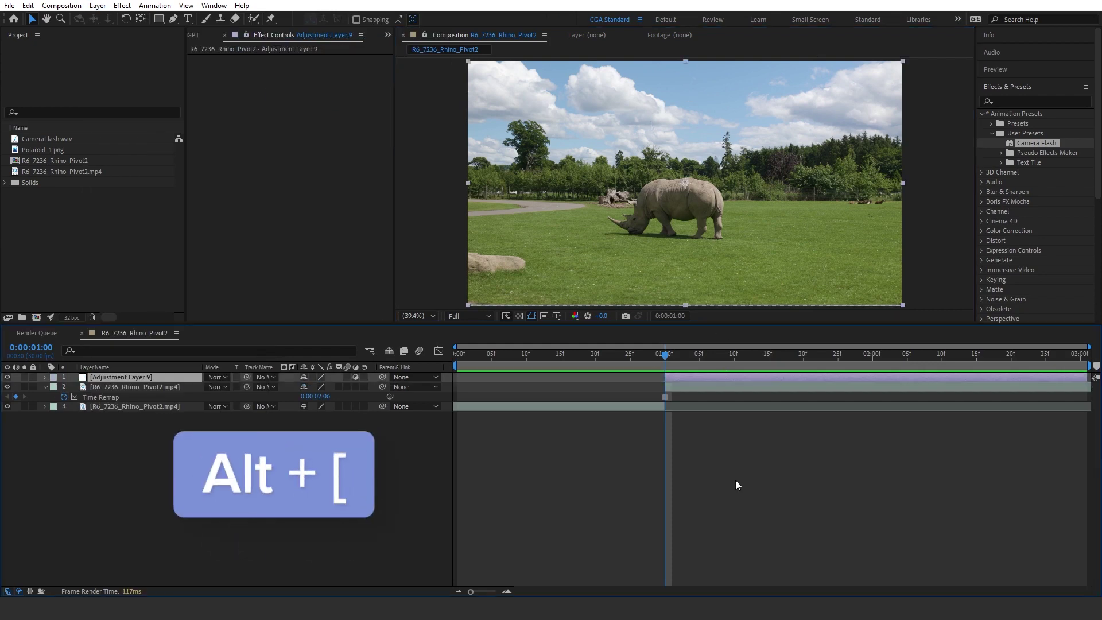
Step: Apply the Exposure effect to the adjustment layer with Exposure 1.25 at 1:00
key("F3")
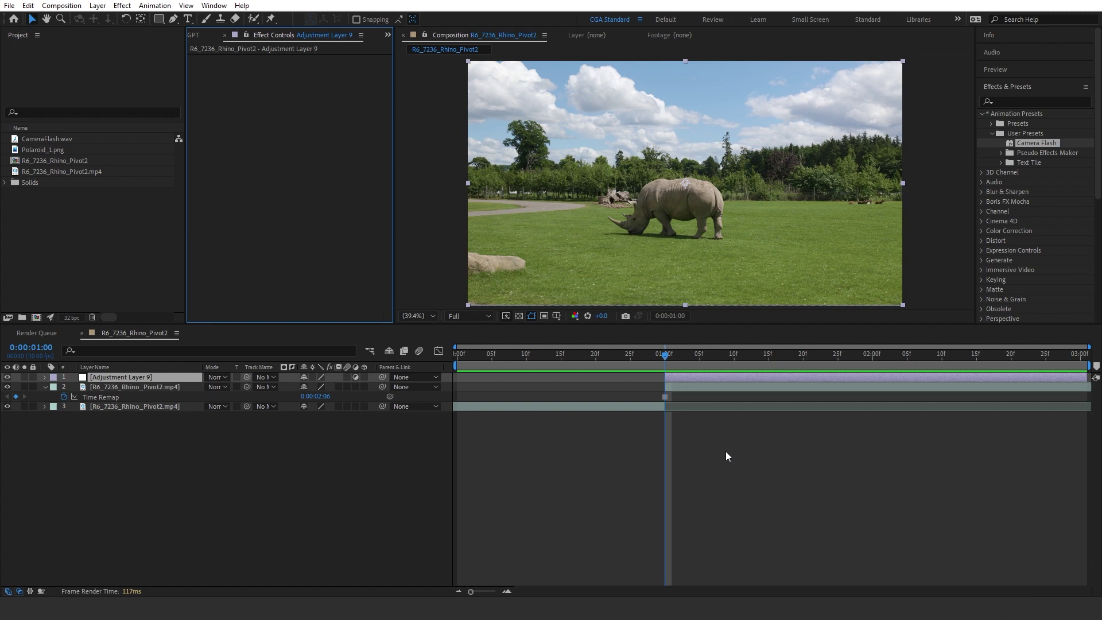
key("ctrl+space")
type("expos")
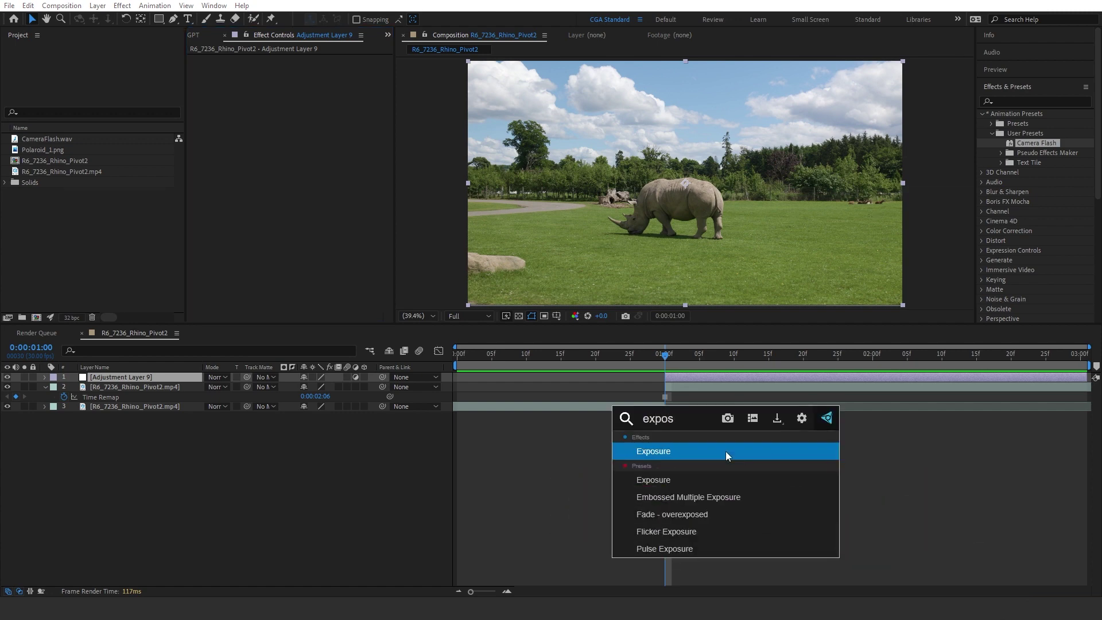
key("Return")
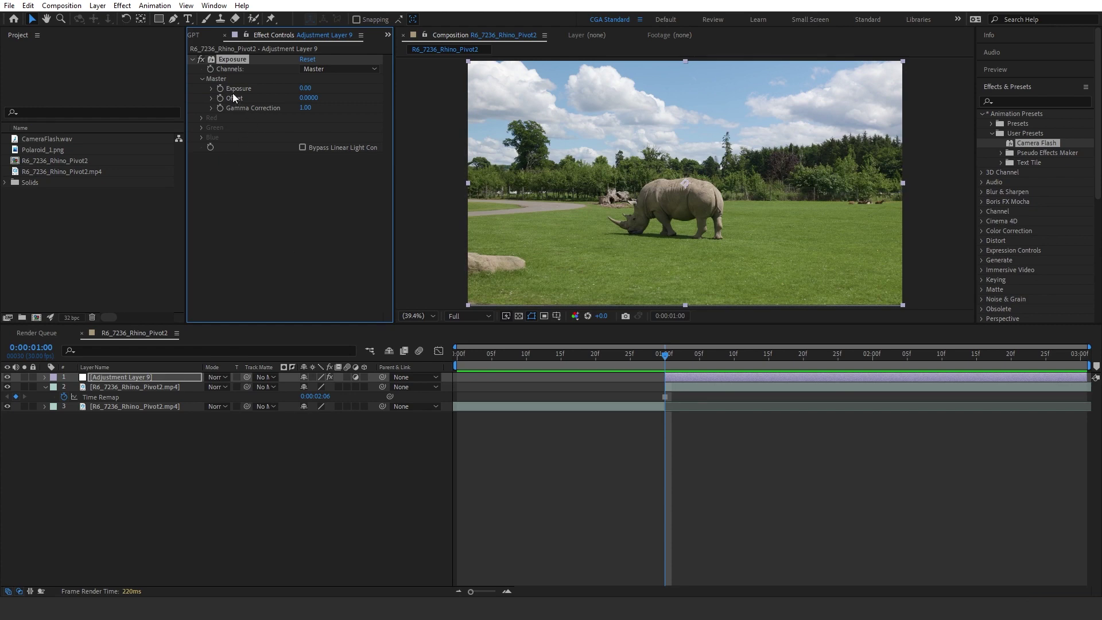
left_click_drag(305, 88, 344, 93)
left_click(305, 88)
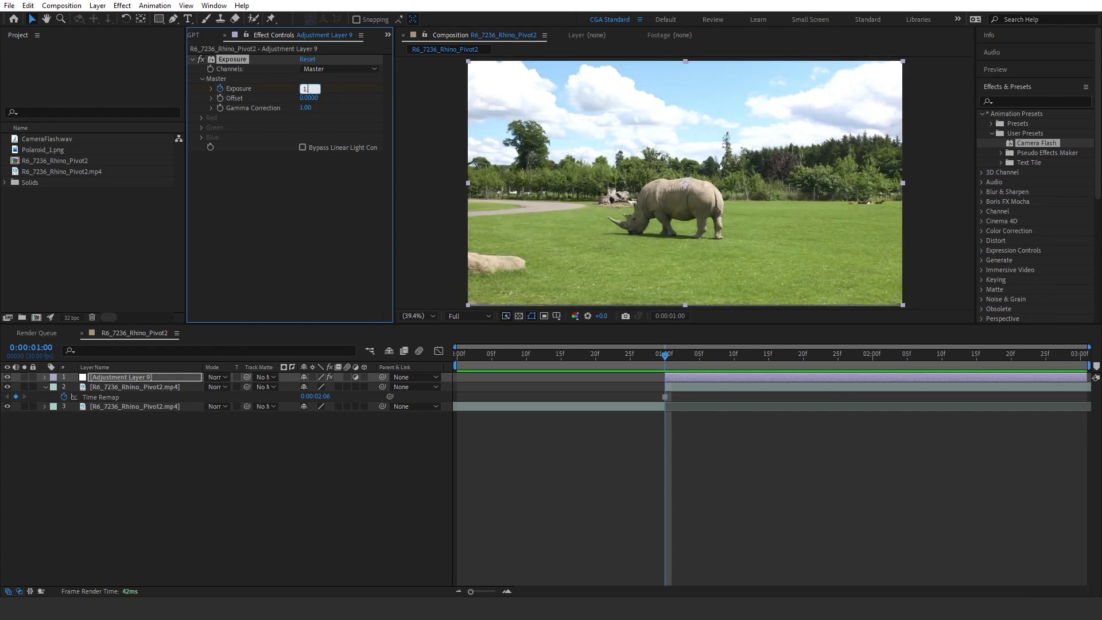
key("Return")
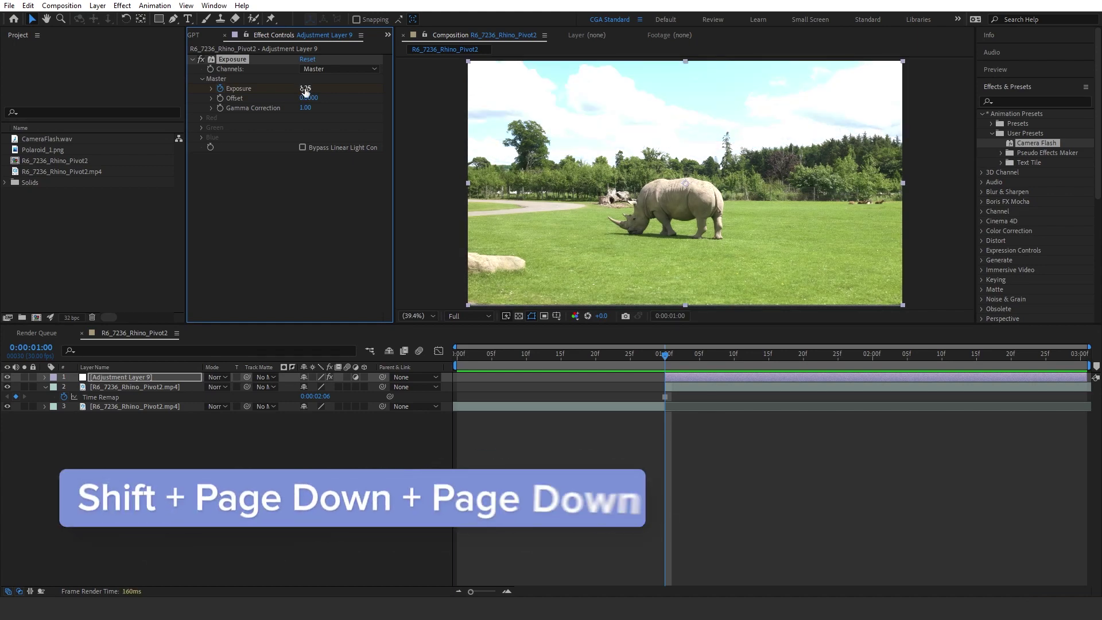
Step: Keyframe Exposure to 0 at 1:20, then return the time to the start
key("shift+Page_Down")
key("shift+Page_Down")
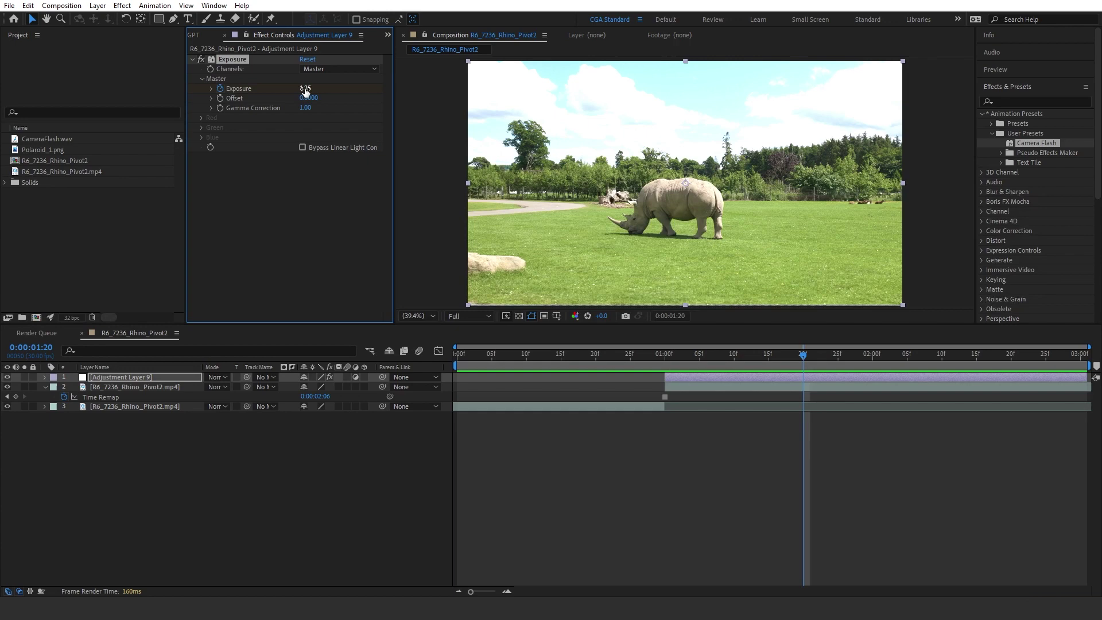
key("u")
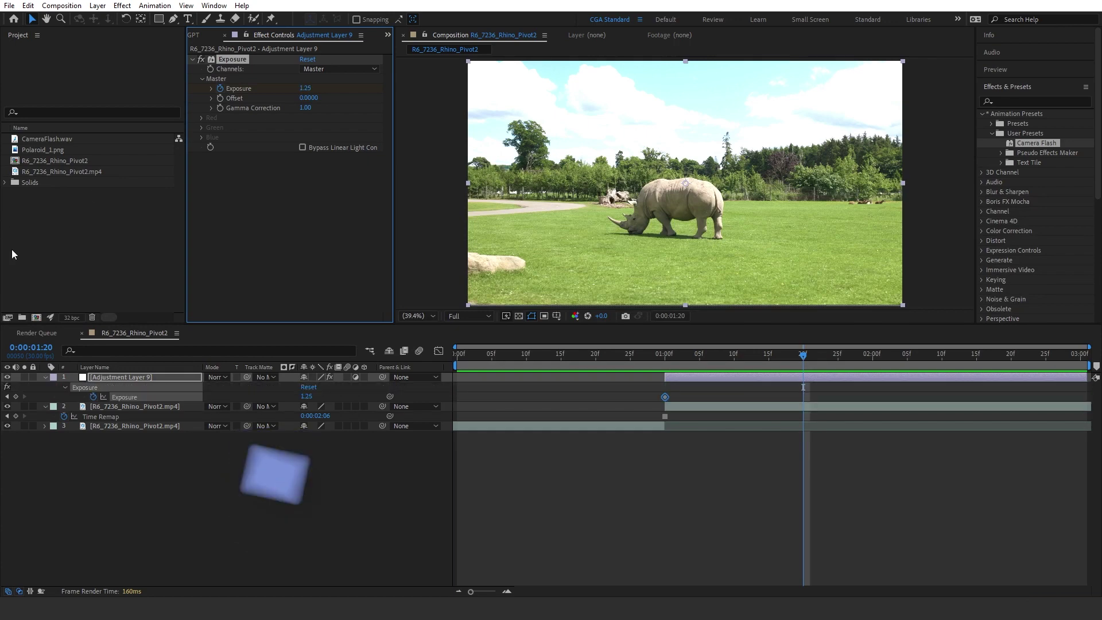
left_click(303, 395)
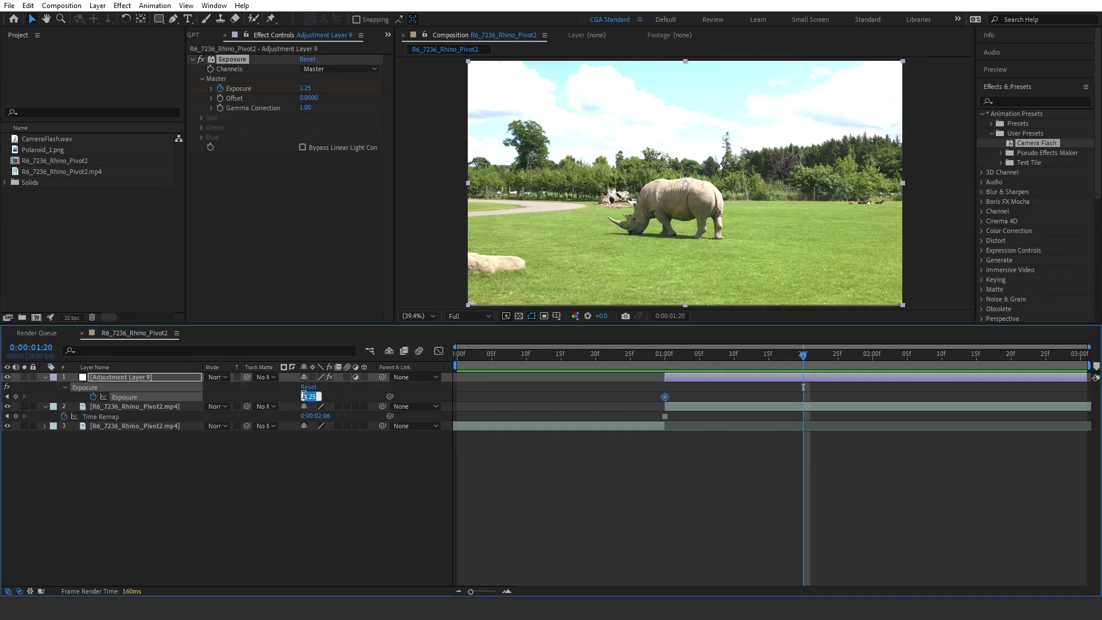
type("0")
key("Return")
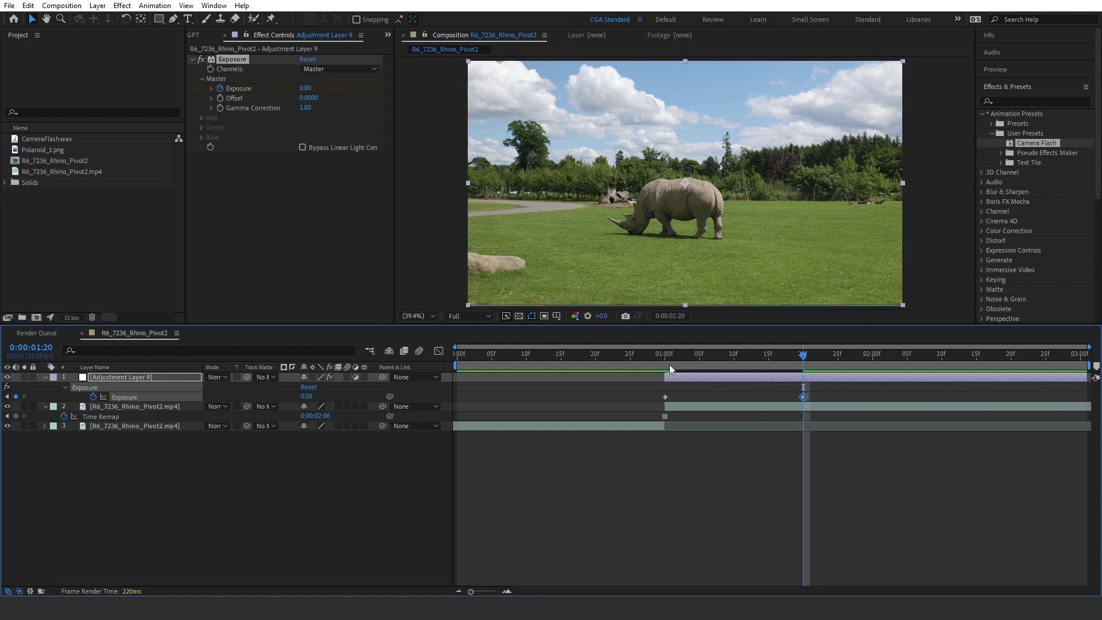
left_click_drag(637, 360, 329, 372)
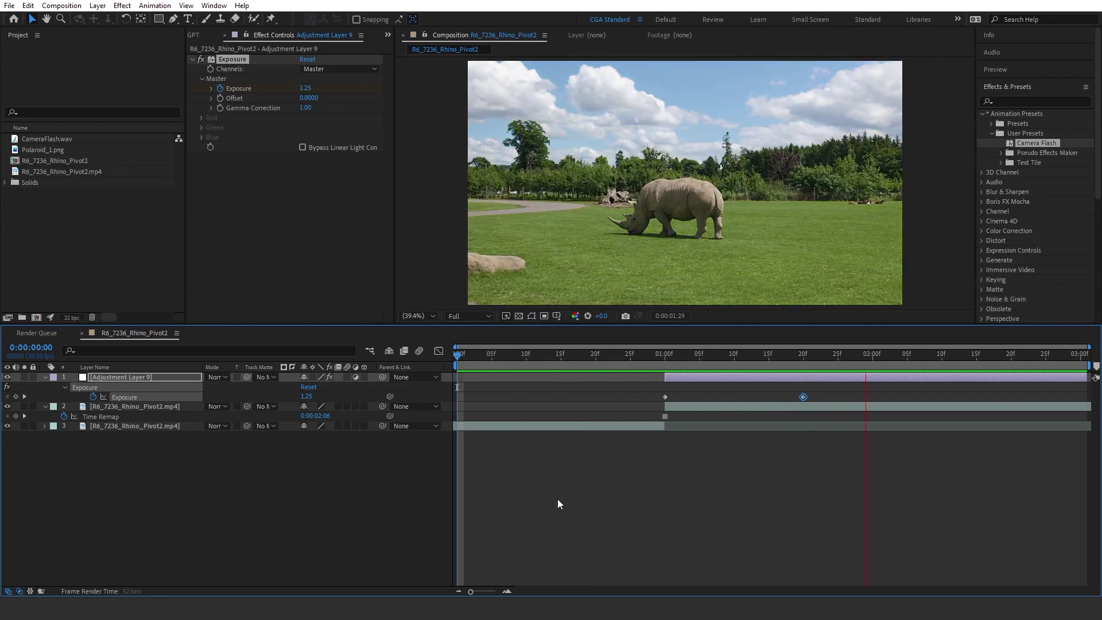
Step: Apply Easy Ease to the Exposure keyframe at 1:20
left_click(548, 360)
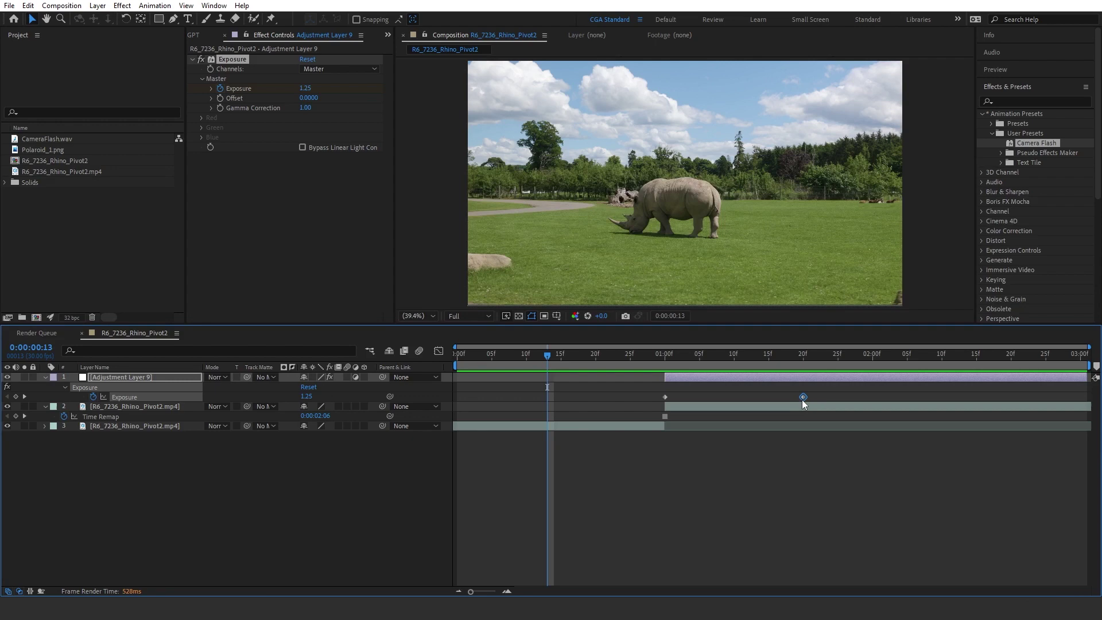
right_click(804, 396)
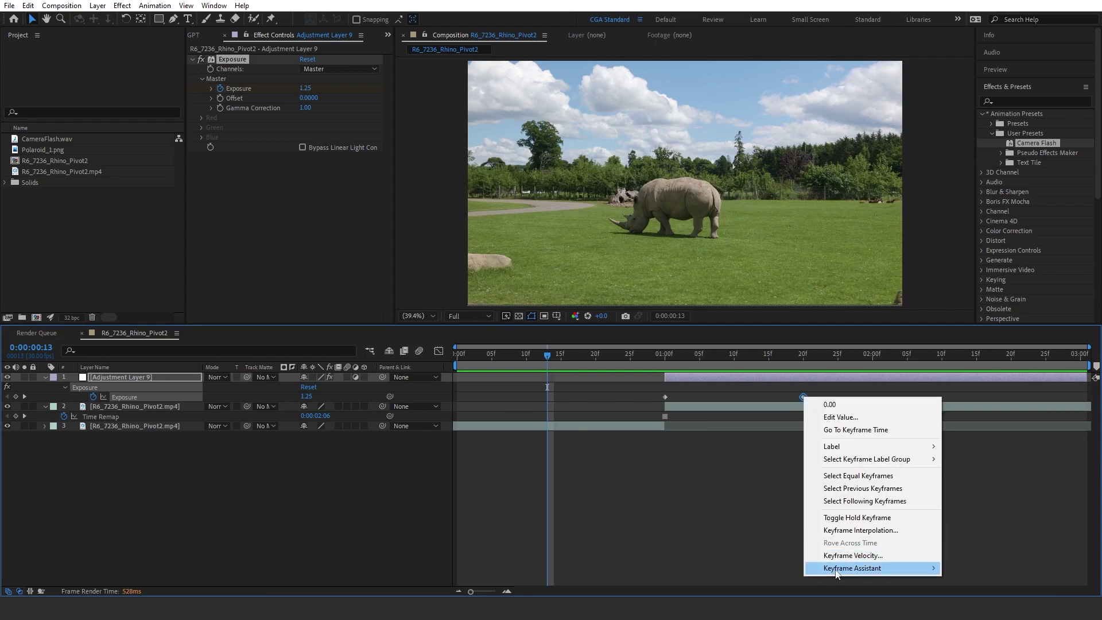
mouse_move(835, 568)
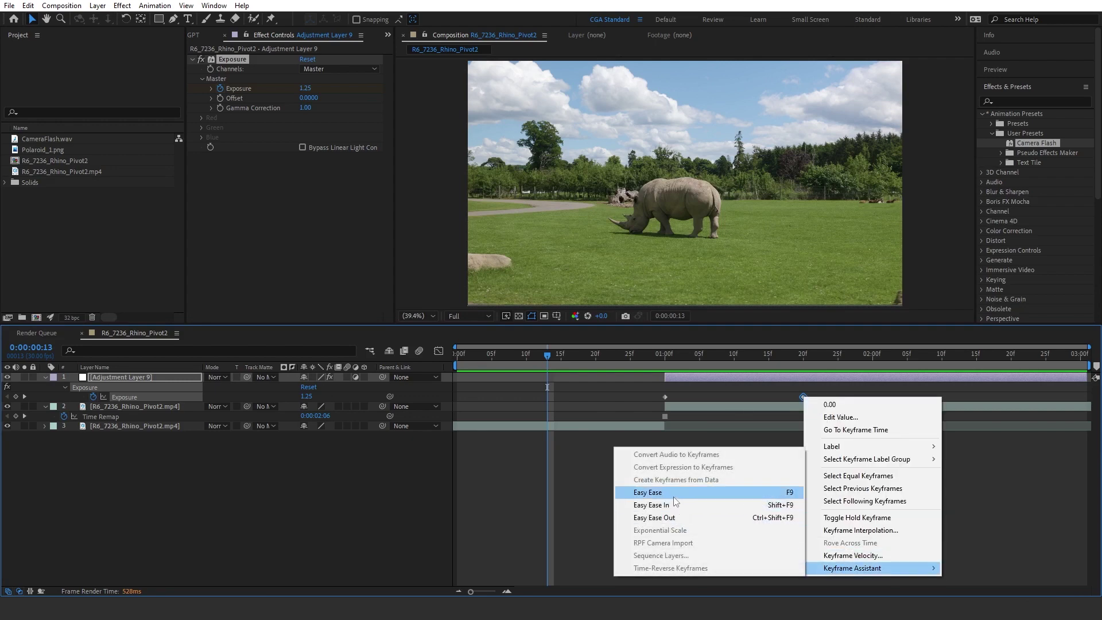
left_click(722, 501)
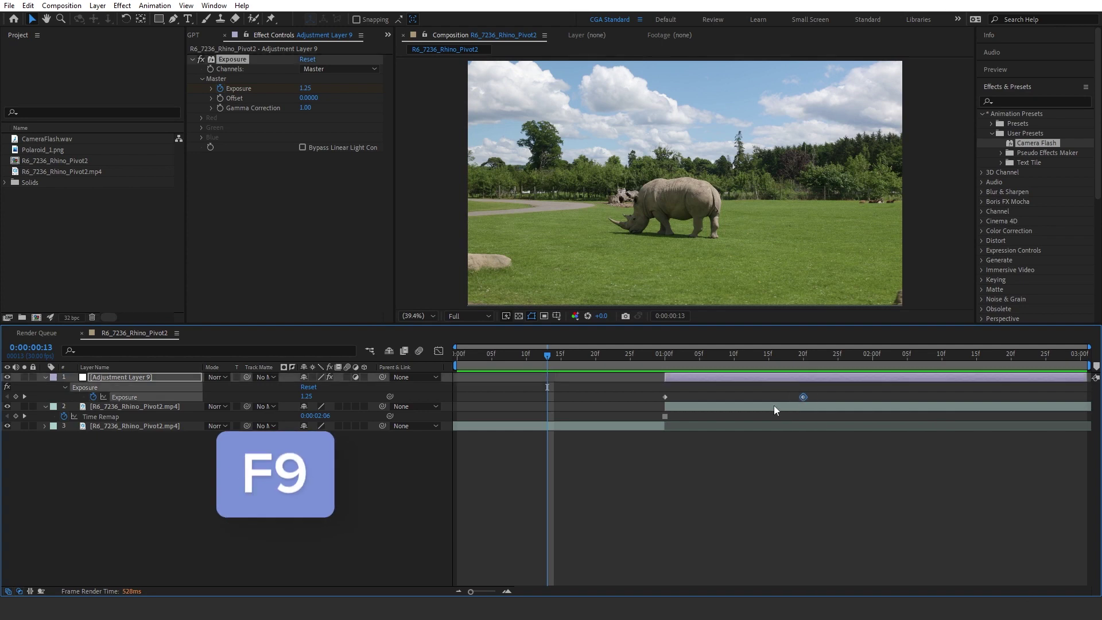
left_click(789, 478)
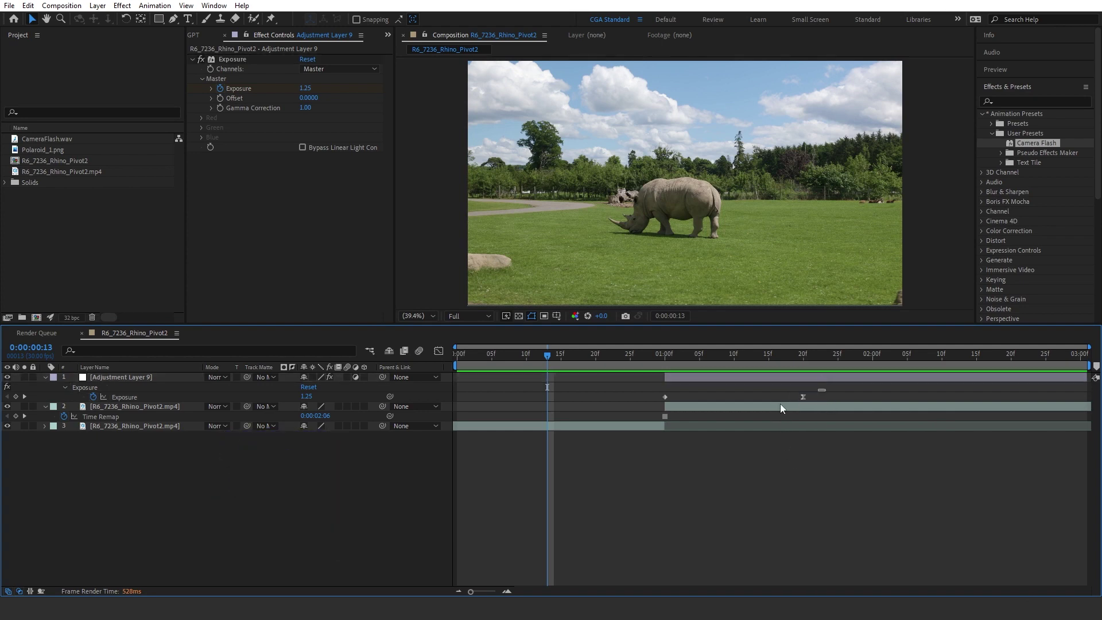
key("ctrl+z")
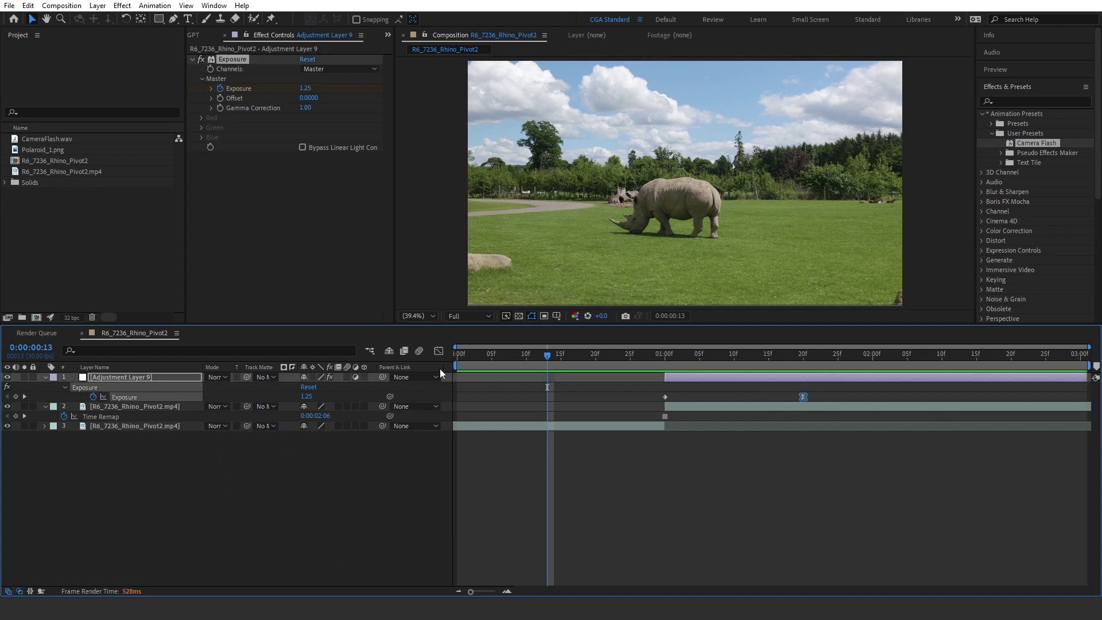
Step: In the Graph Editor speed graph, drag the last Exposure keyframe's incoming influence to 100%
left_click(438, 352)
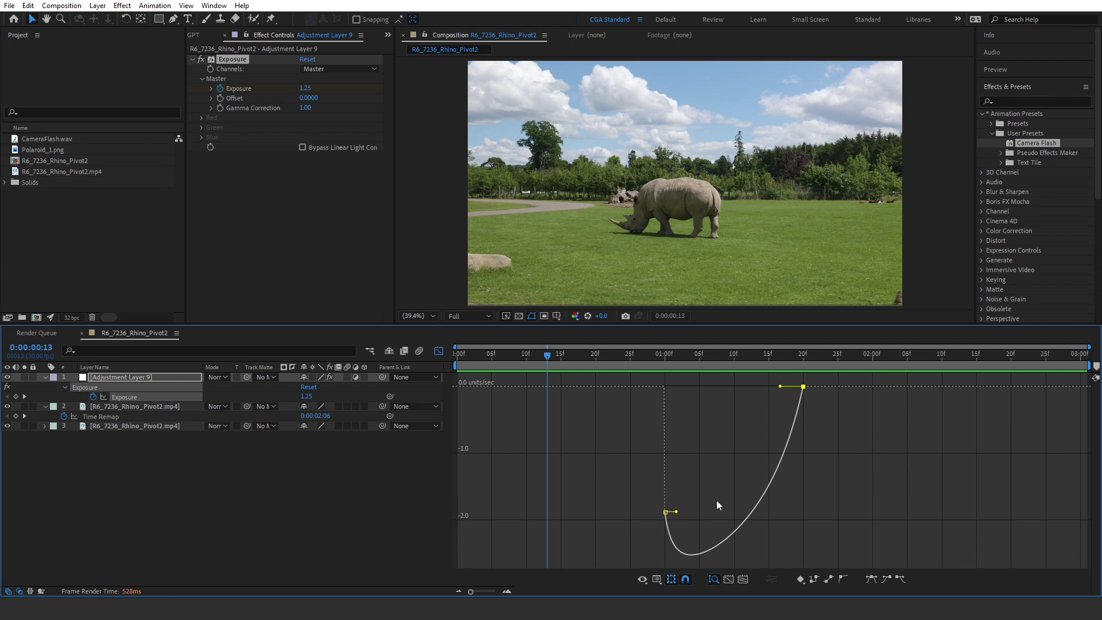
left_click(658, 578)
left_click(700, 453)
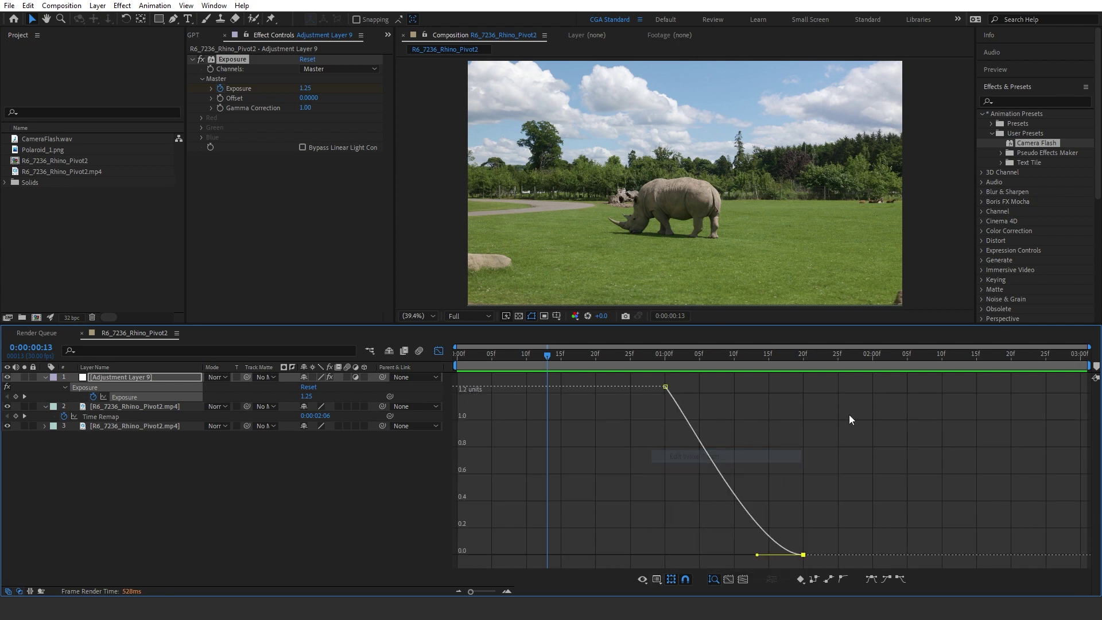
left_click(657, 579)
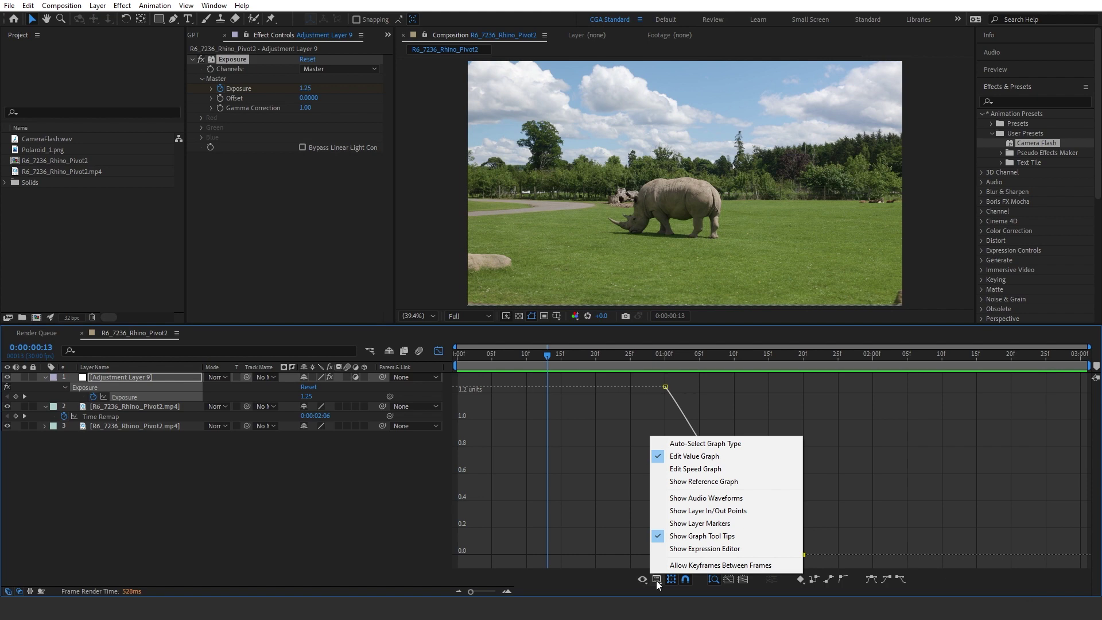
left_click(688, 469)
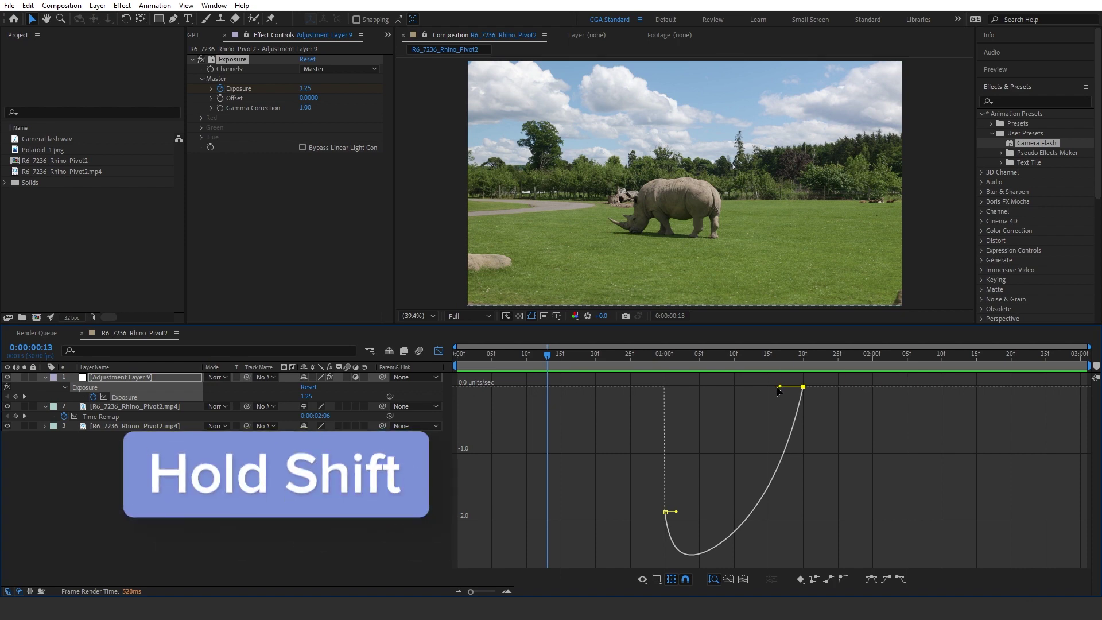
left_click_drag(781, 388, 636, 388)
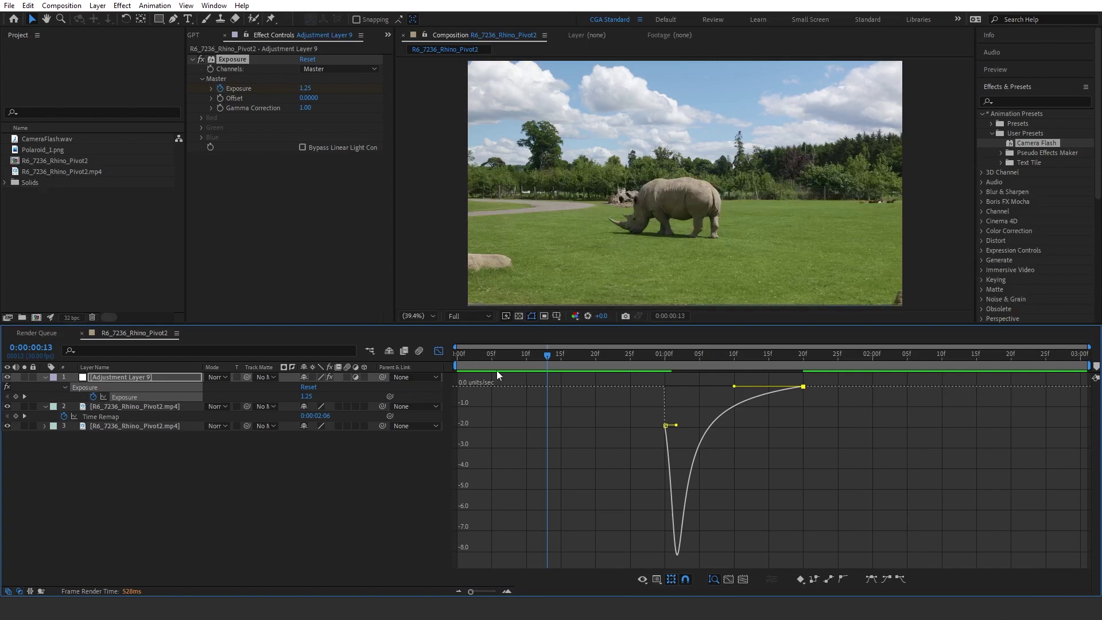
left_click(439, 352)
Step: Preview the eased flash fade, scrubbing to 1:07, and park the time at 1:00
key("space")
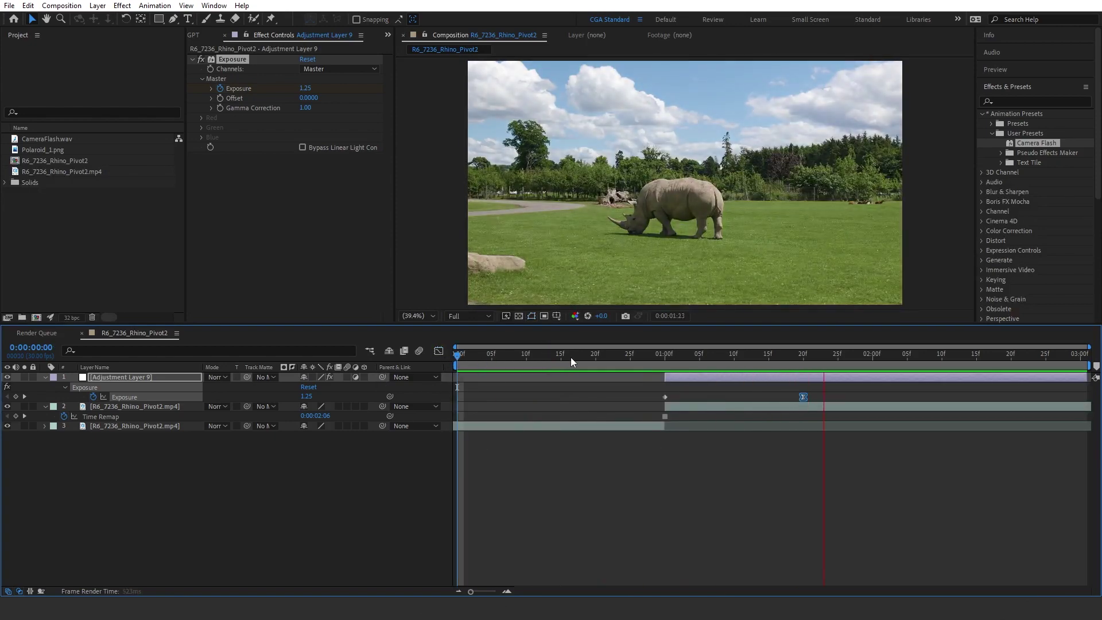
left_click_drag(571, 357, 721, 353)
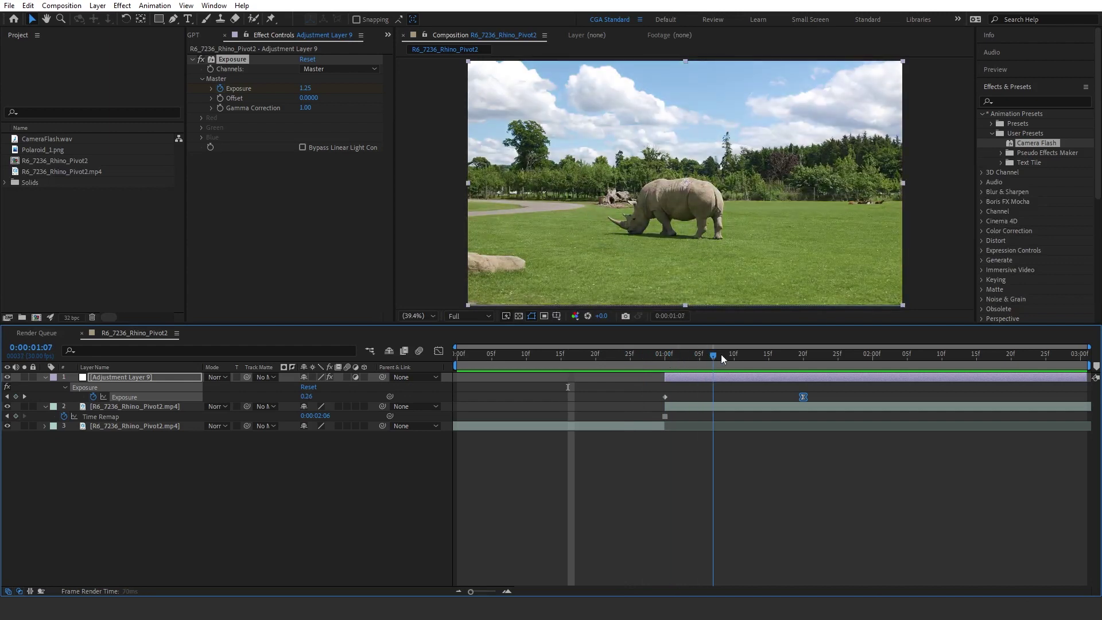
key("space")
key("space")
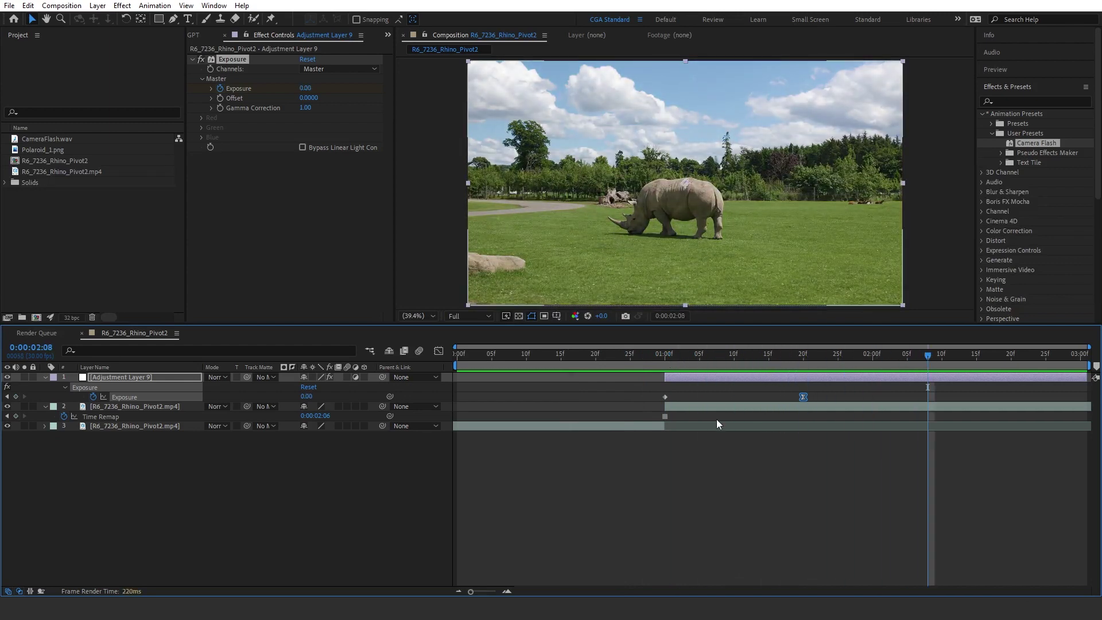
left_click(666, 359)
Step: Apply Fast Box Blur to Adjustment Layer 9 with Blur Radius 20 at 1:00
left_click(744, 535)
left_click(695, 376)
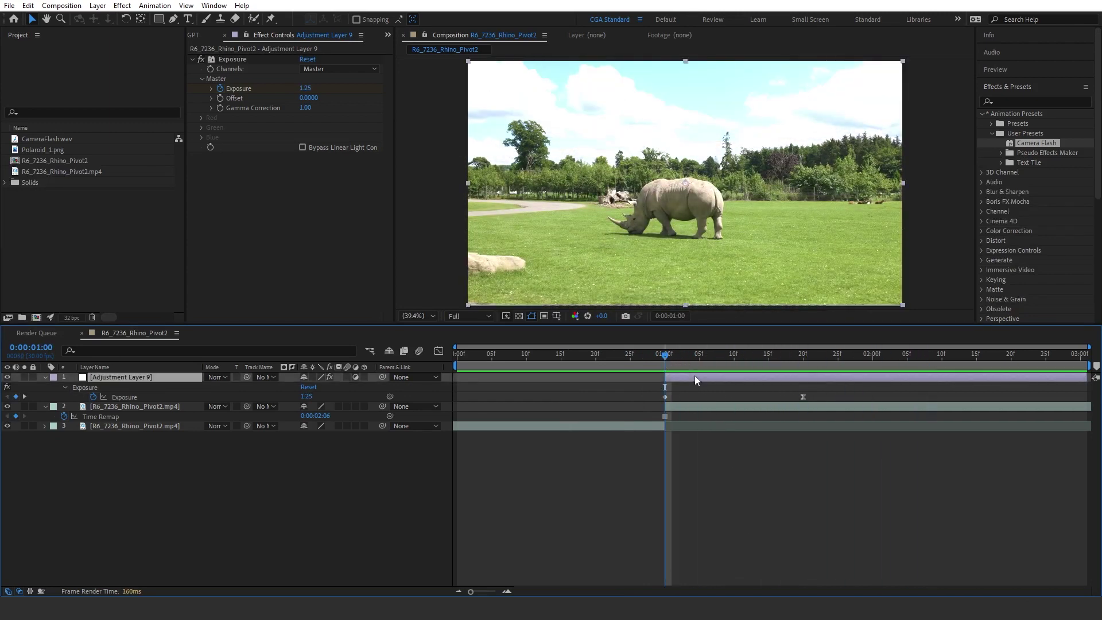
key("ctrl+space")
type("fast")
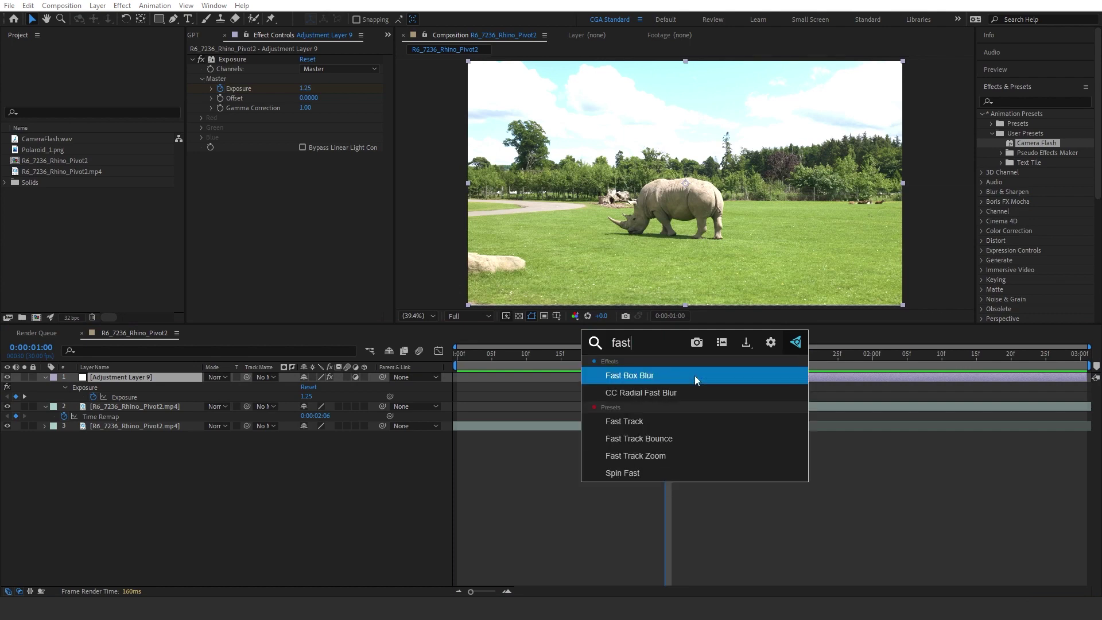
key("Return")
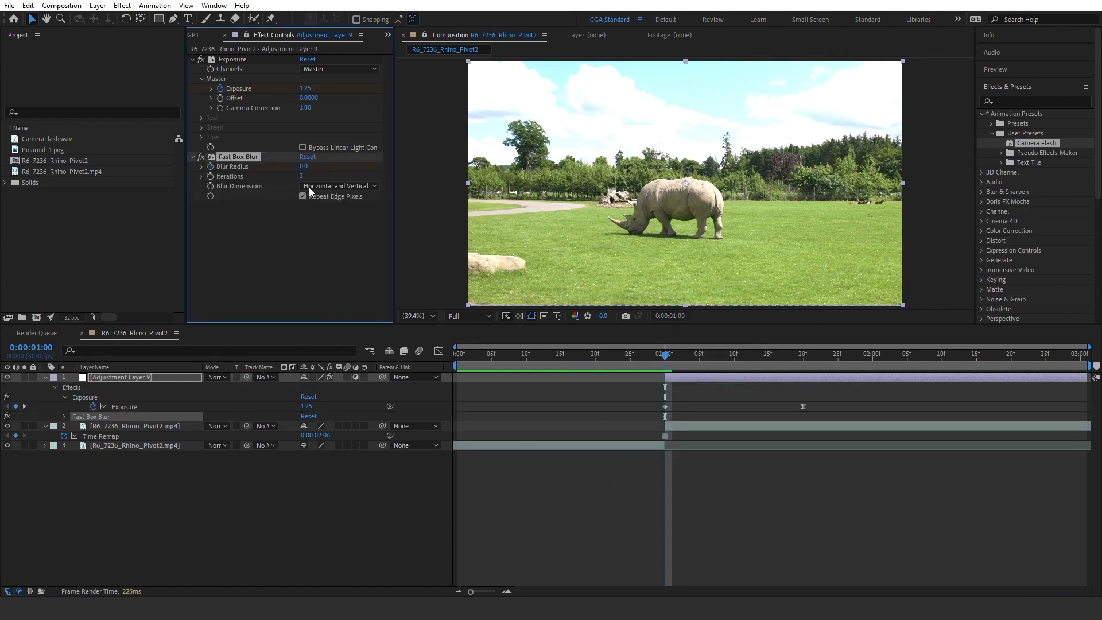
left_click(305, 166)
type("20")
key("Return")
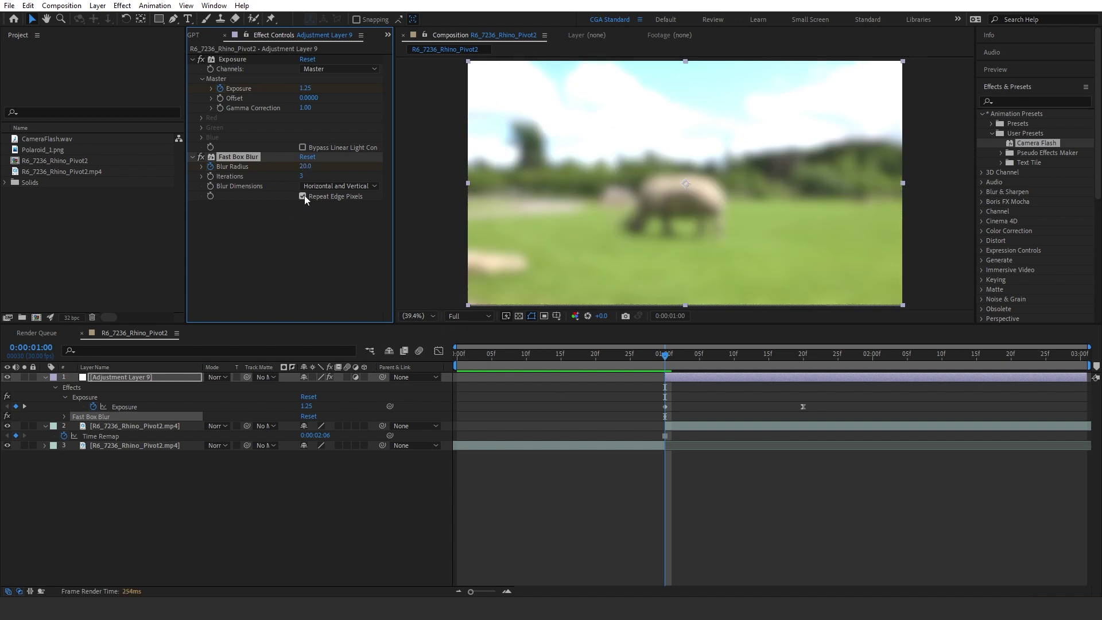
Step: Keyframe Blur Radius to 0 at 1:20
left_click(680, 532)
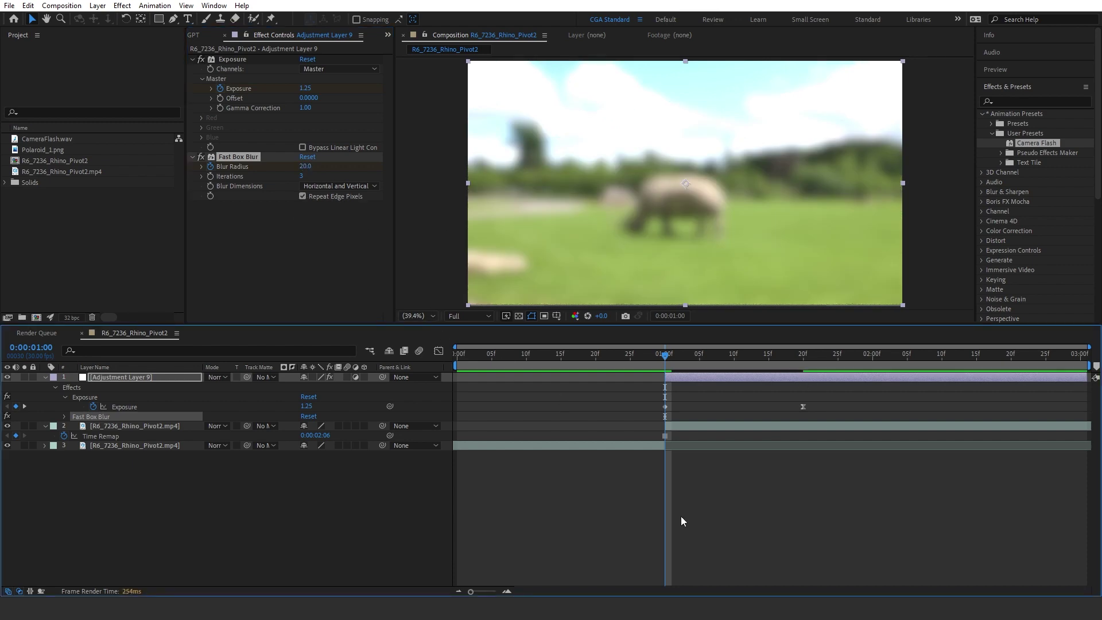
key("shift+Page_Down")
key("shift+Page_Down")
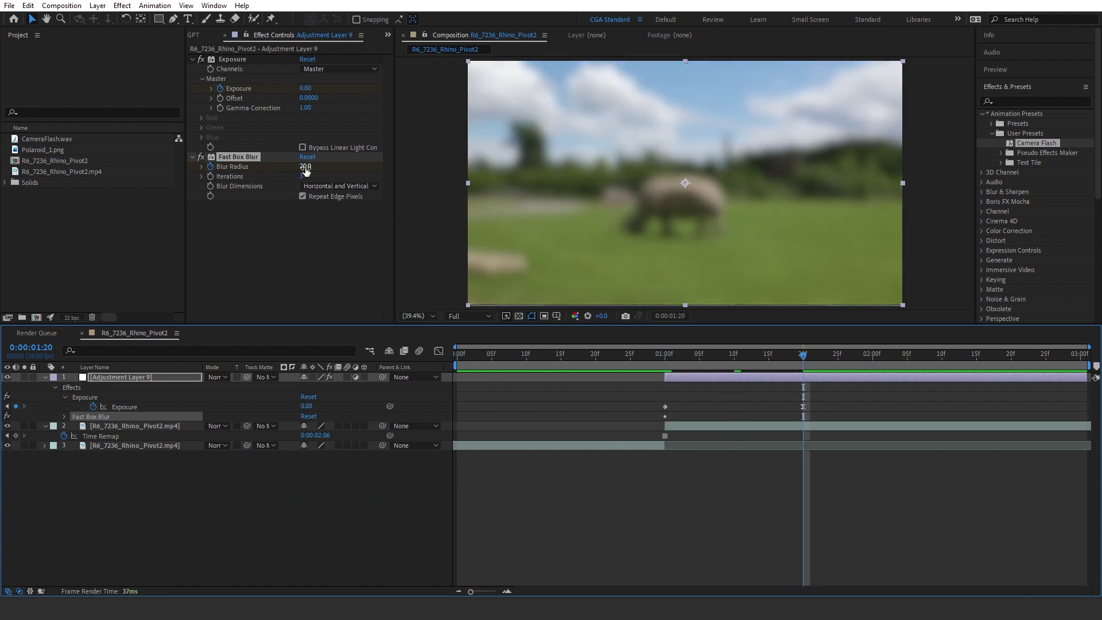
left_click(306, 167)
type("0")
key("Return")
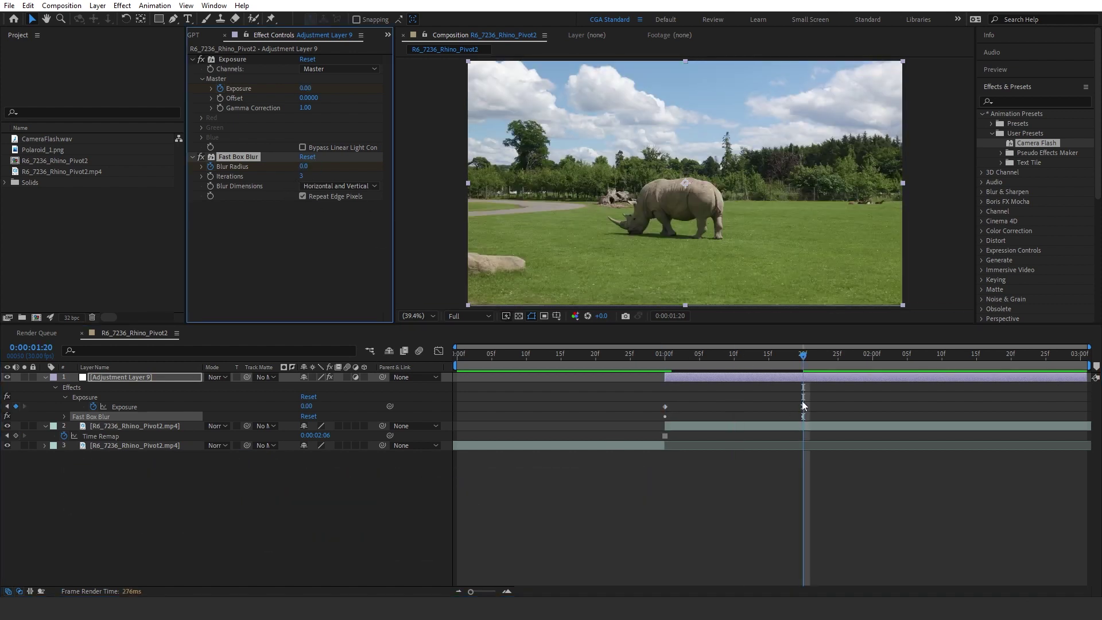
key("u")
key("u")
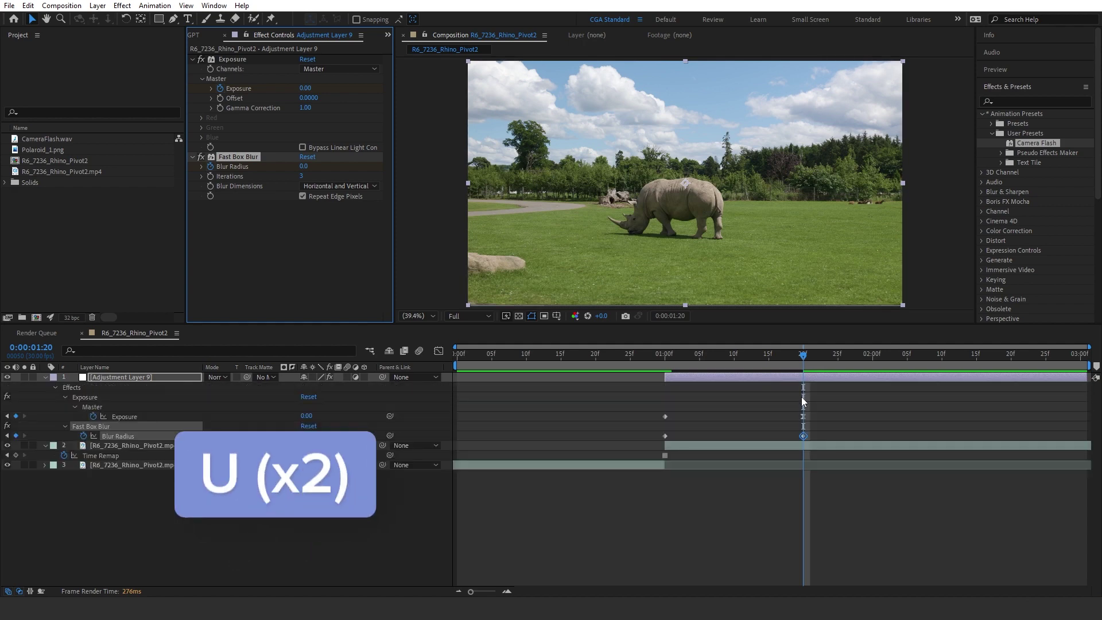
Step: Ease the final Blur Radius keyframe with F9 and stretch its incoming influence to 100%
left_click(798, 437)
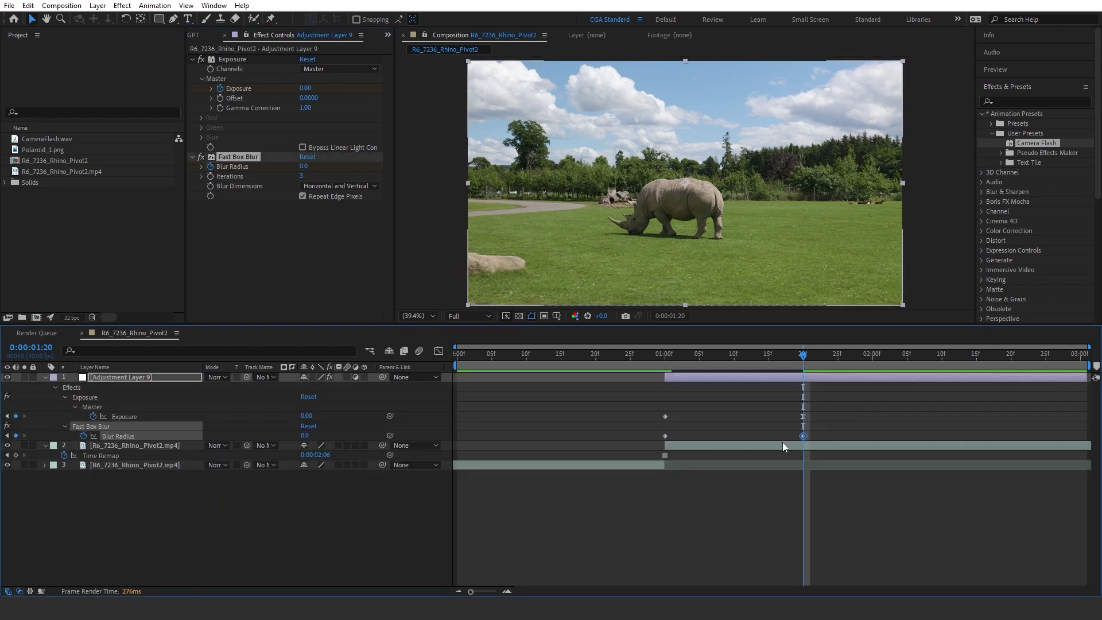
key("F9")
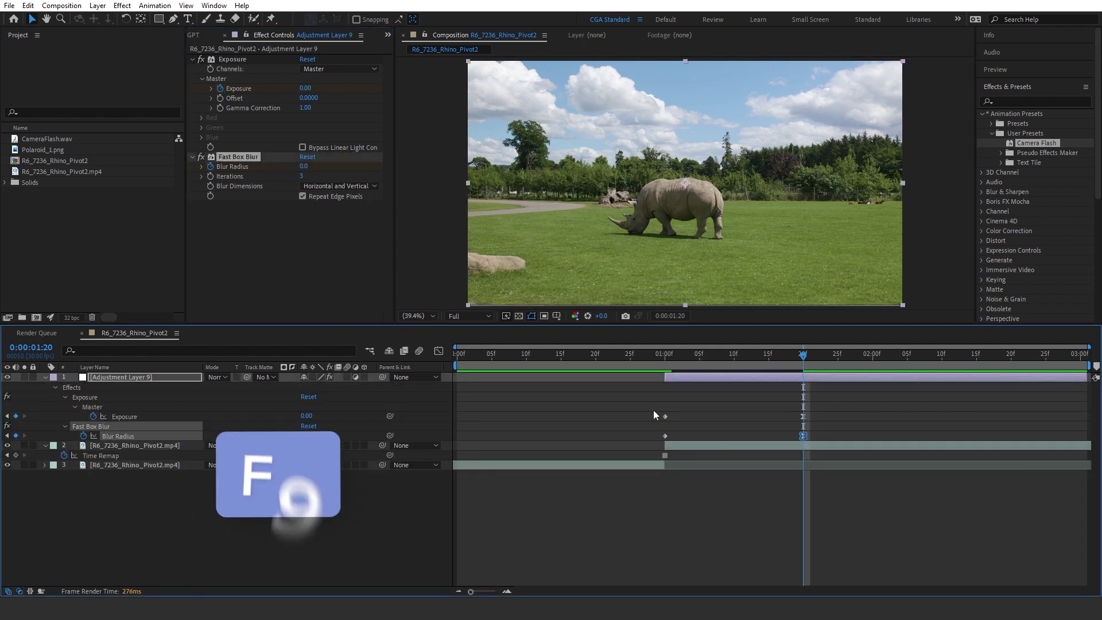
left_click(439, 352)
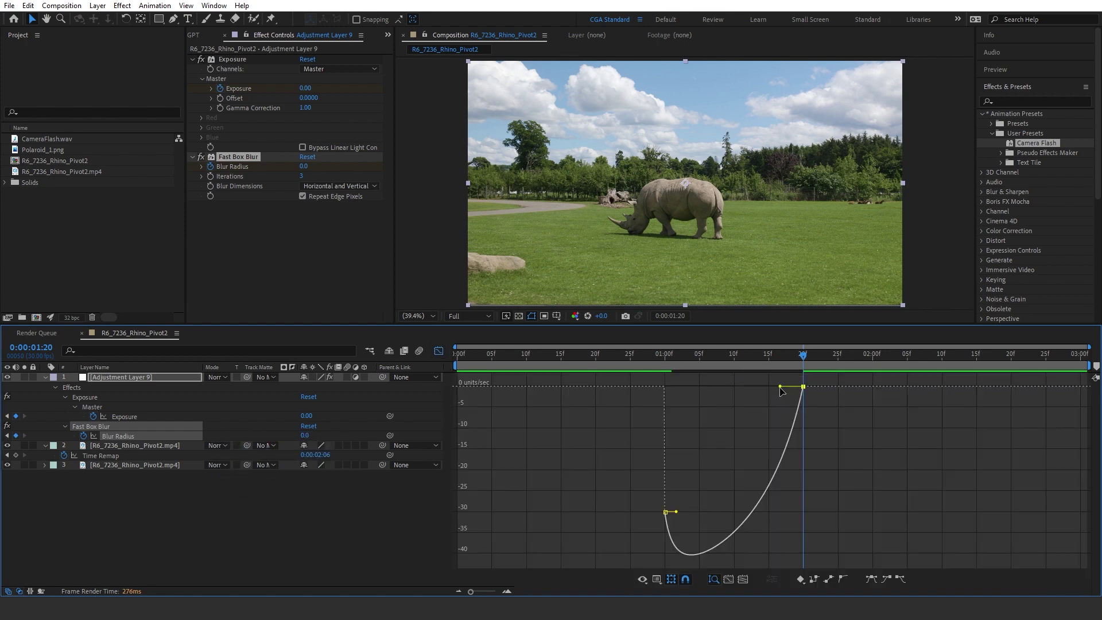
left_click_drag(780, 386, 646, 391)
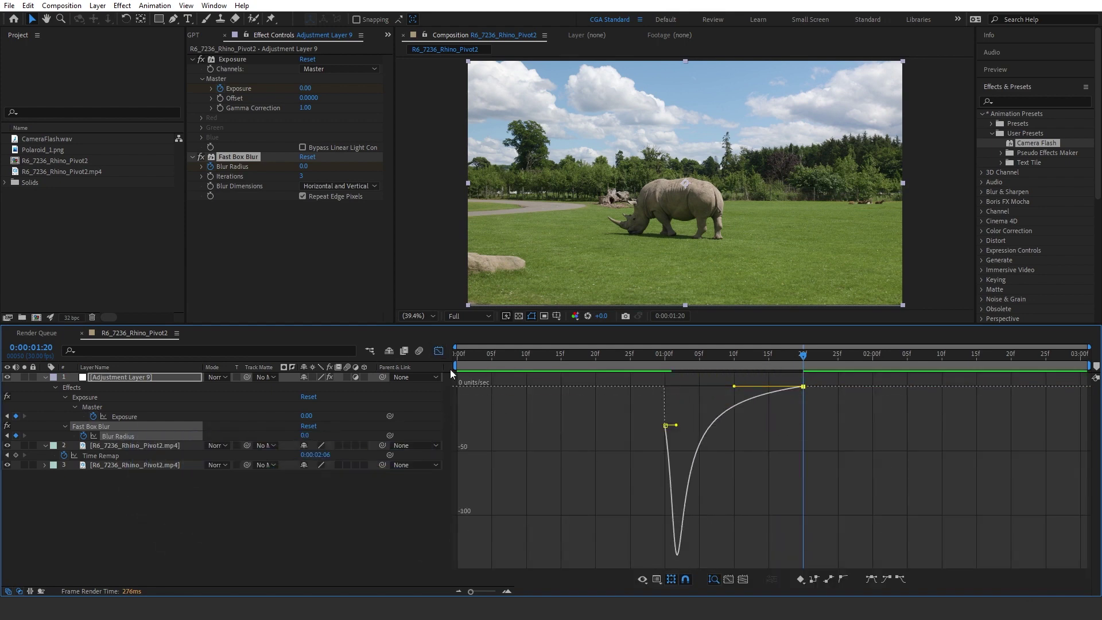
left_click(439, 351)
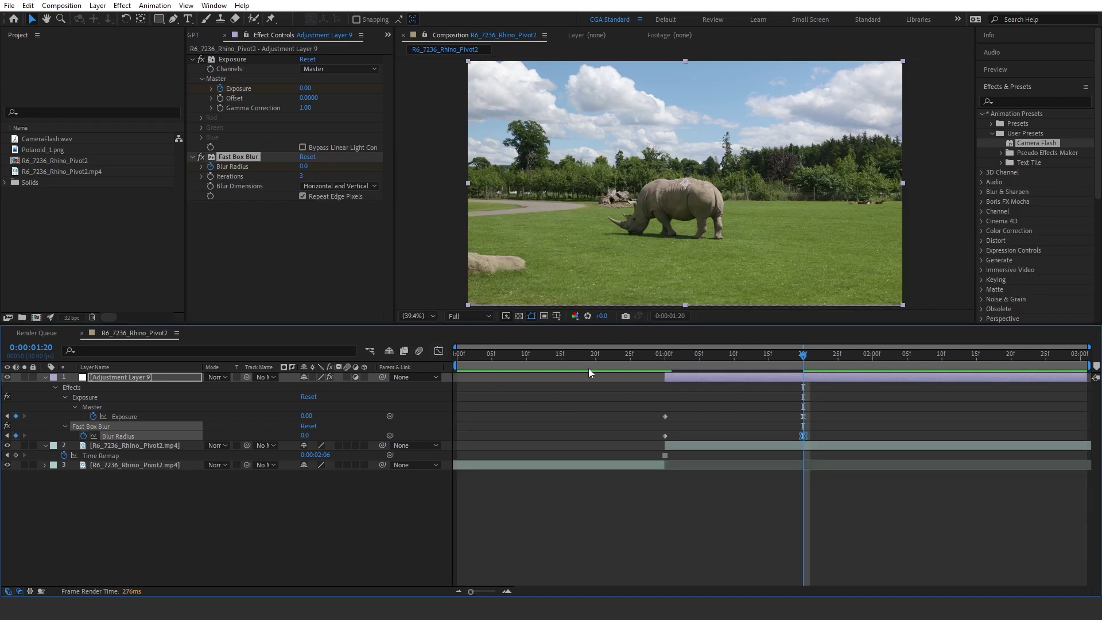
Step: Preview the blur and flash from the start, then return the time to 1:00
key("Home")
key("space")
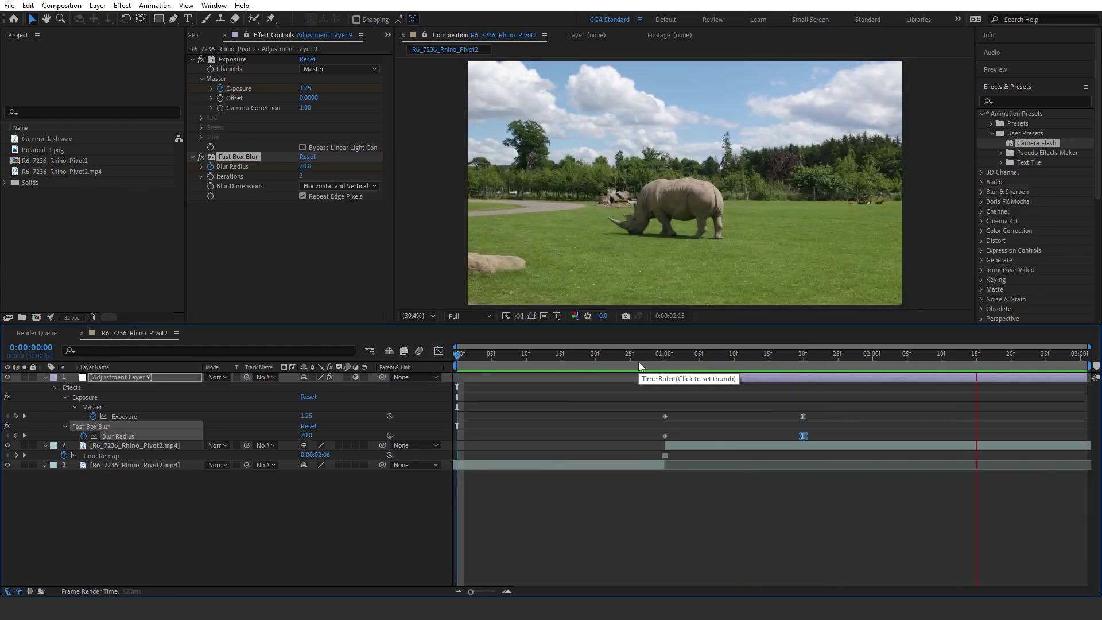
left_click_drag(637, 363, 663, 377)
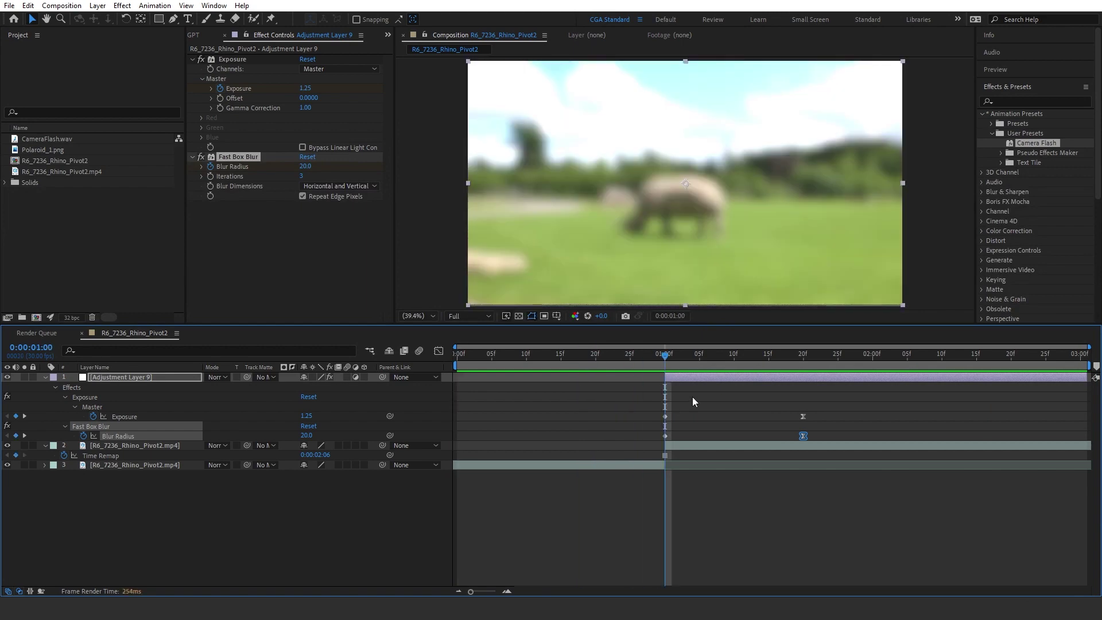
Step: Add a Transform effect to the adjustment layer with Scale 120 at 1:00
key("ctrl+space")
type("trans")
key("Return")
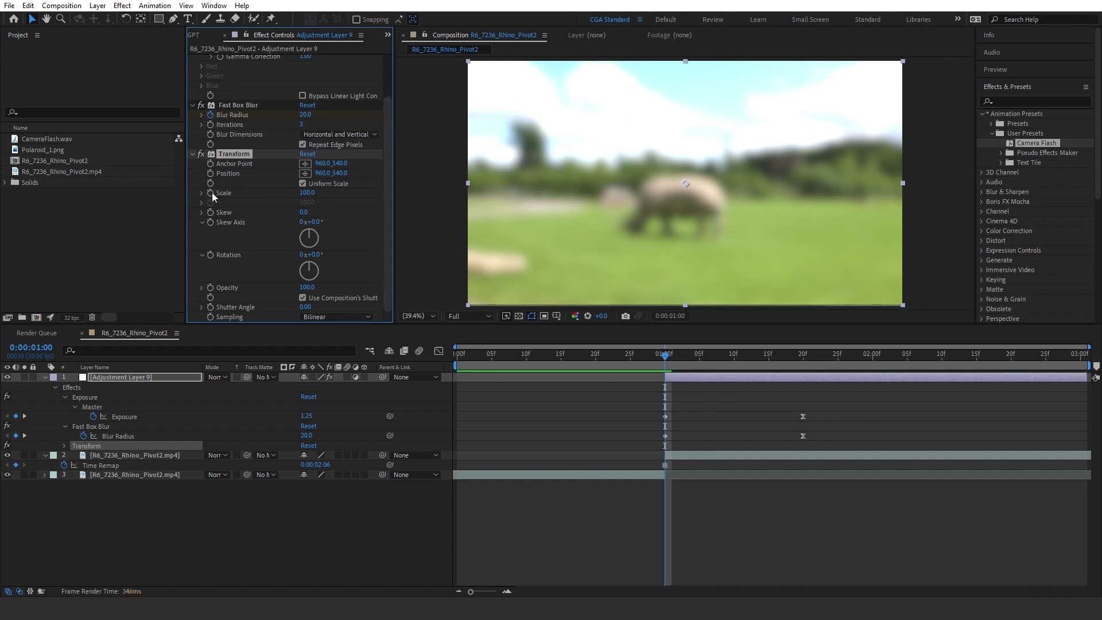
left_click(310, 194)
type("120")
key("Return")
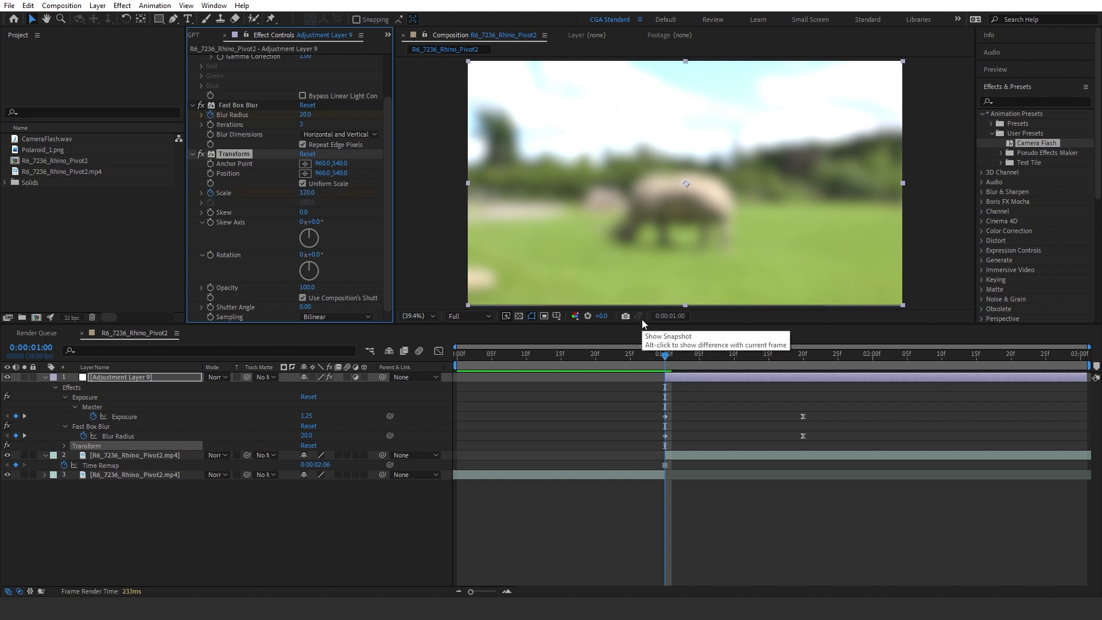
Step: Keyframe the Transform Scale back to 100 at 1:20
key("shift+Page_Down")
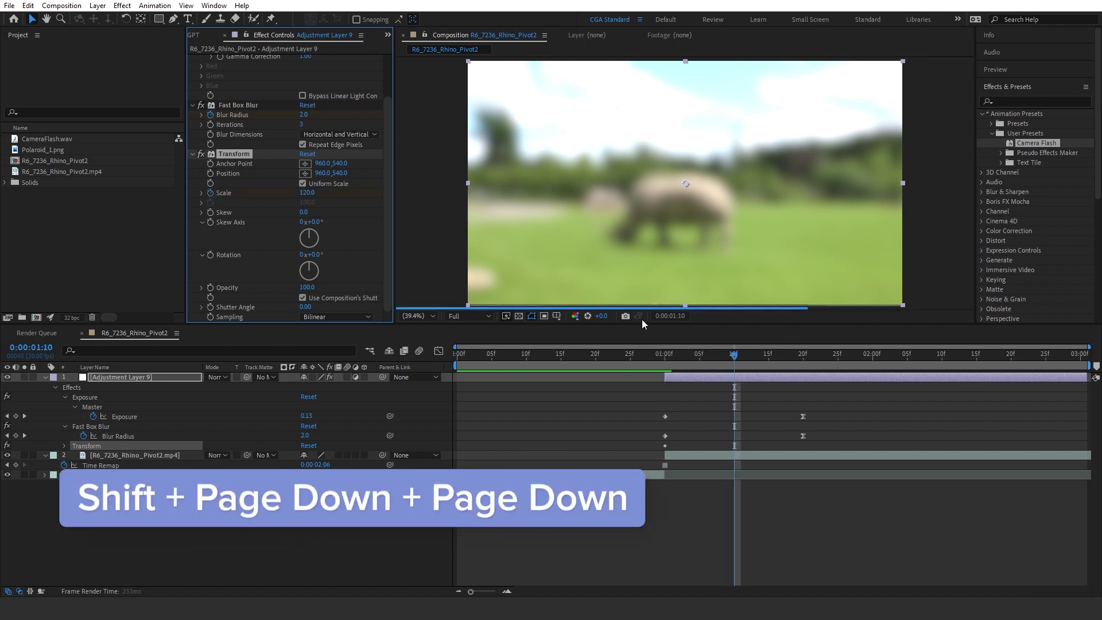
key("shift+Page_Down")
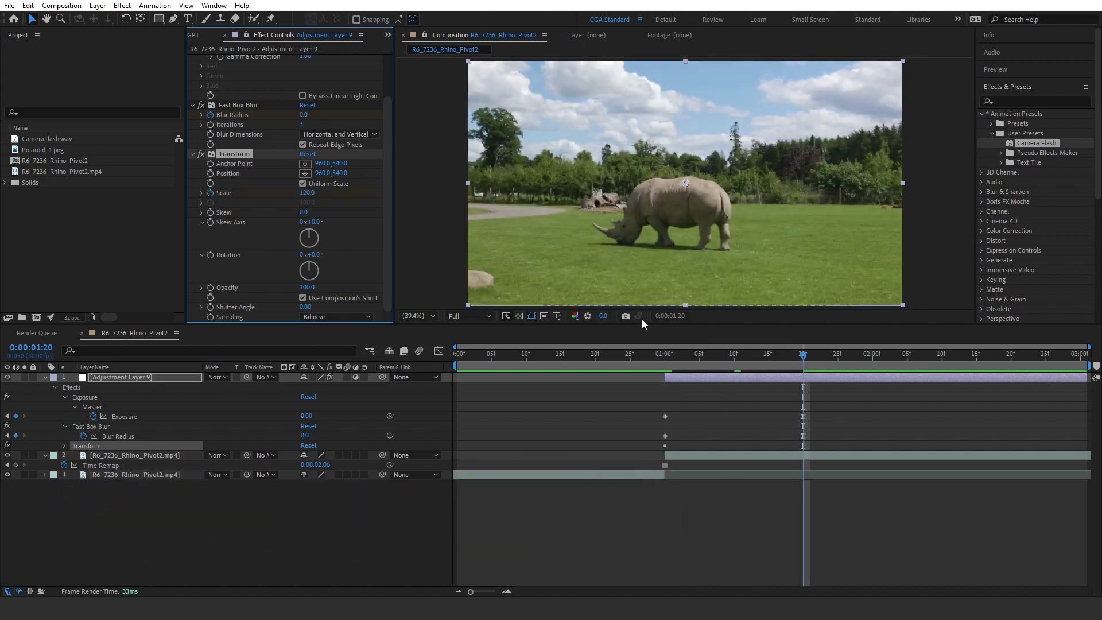
left_click(309, 192)
type("100")
key("Return")
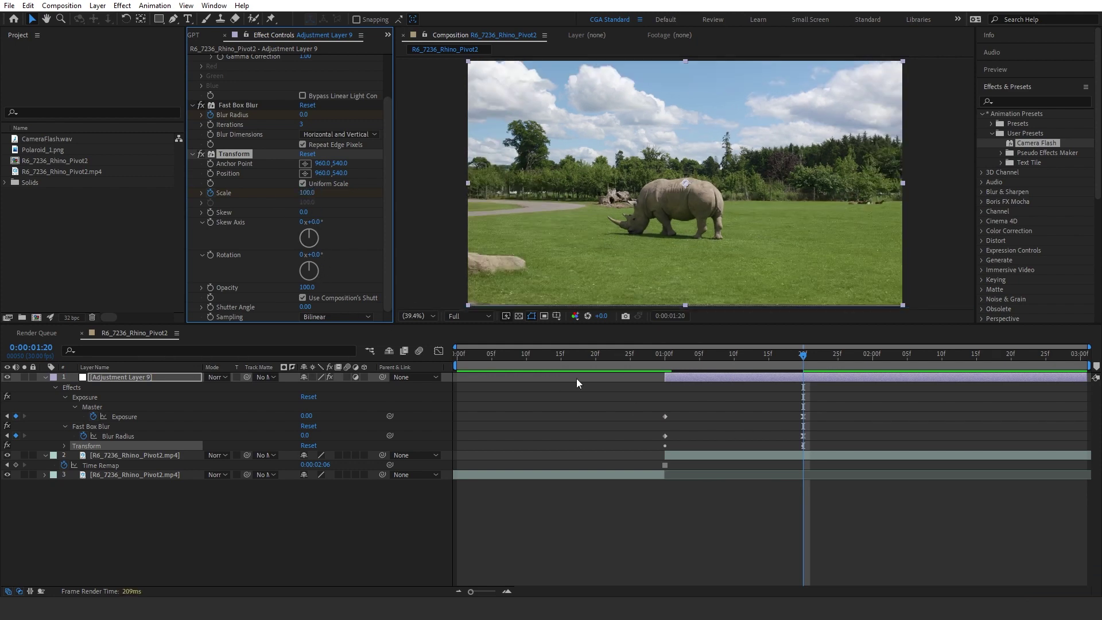
key("u")
key("u")
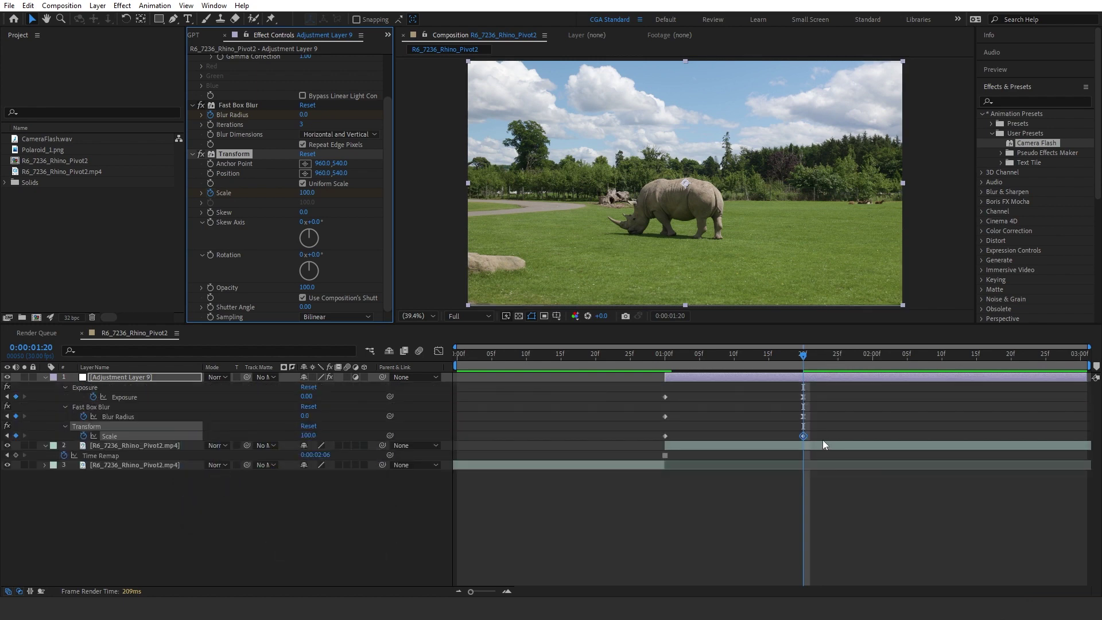
Step: Ease the 1:20 Scale keyframe with F9 and strengthen its incoming influence in the speed graph
left_click_drag(832, 427, 762, 441)
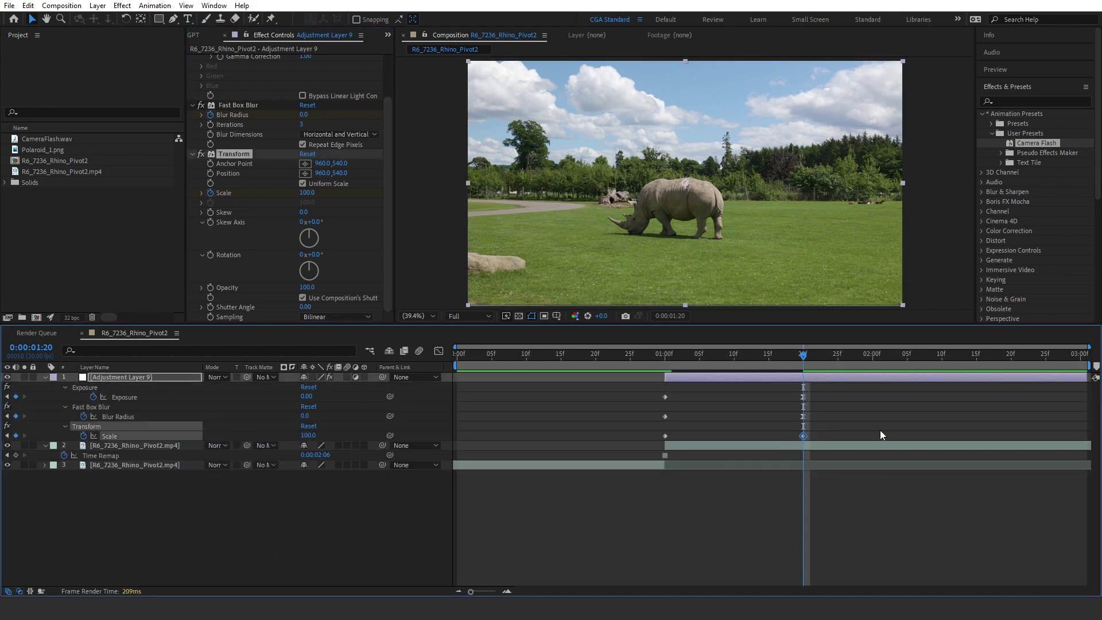
key("F9")
left_click(438, 351)
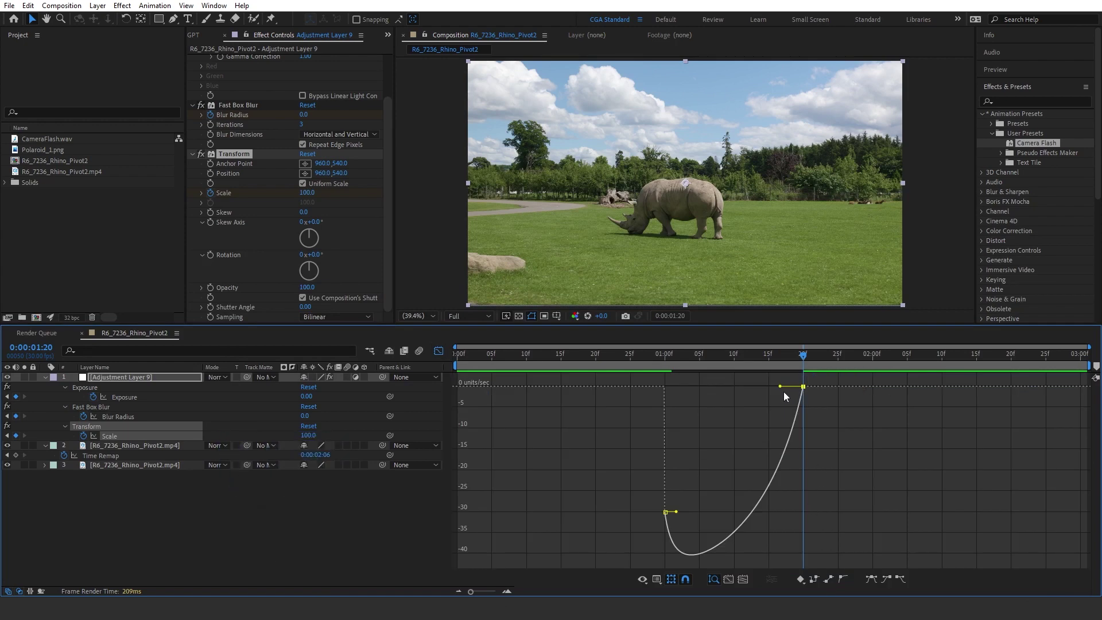
left_click_drag(784, 388, 682, 387)
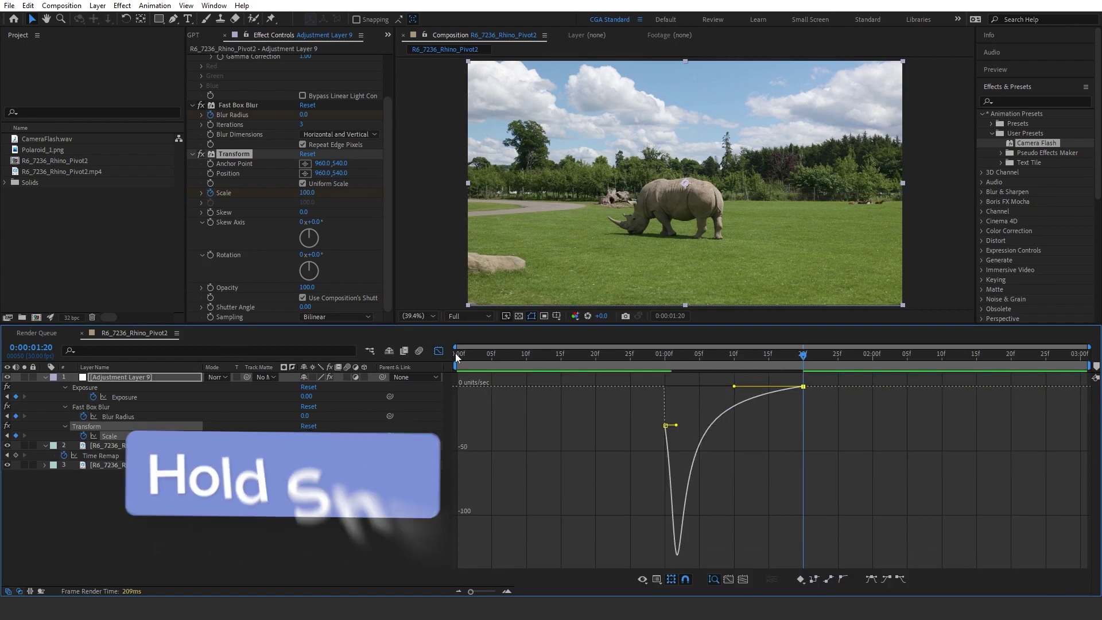
left_click(439, 352)
Step: Preview the animation from the start and stop at 1:00
key("Home")
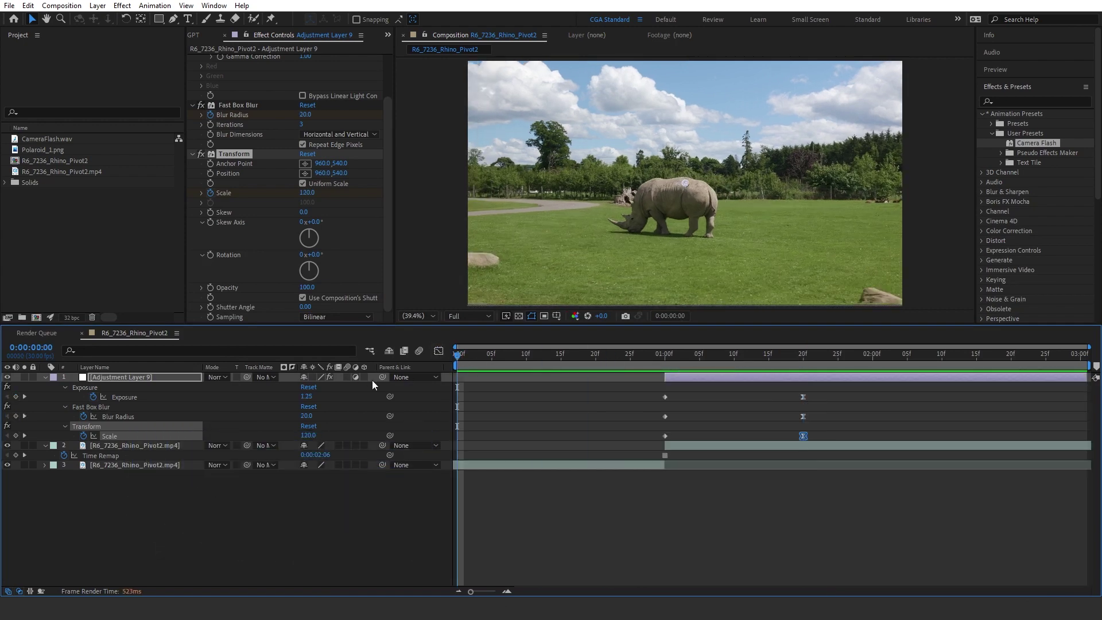
key("space")
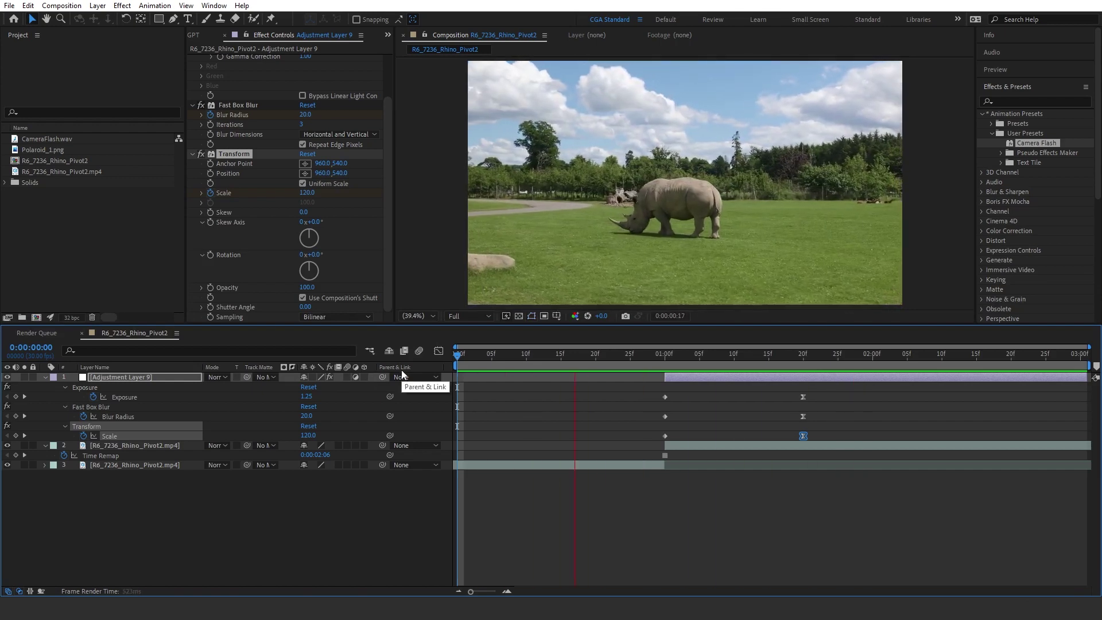
left_click(663, 356)
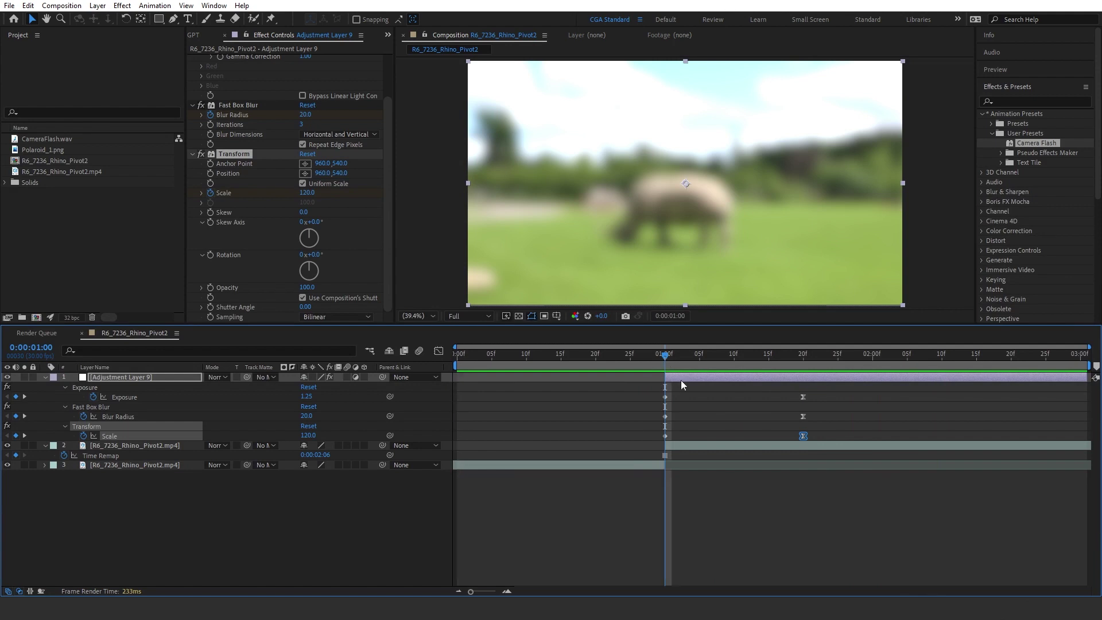
Step: Apply Optics Compensation with Reverse Lens Distortion on and Field Of View 50 at 1:00
key("ctrl+space")
type("opti")
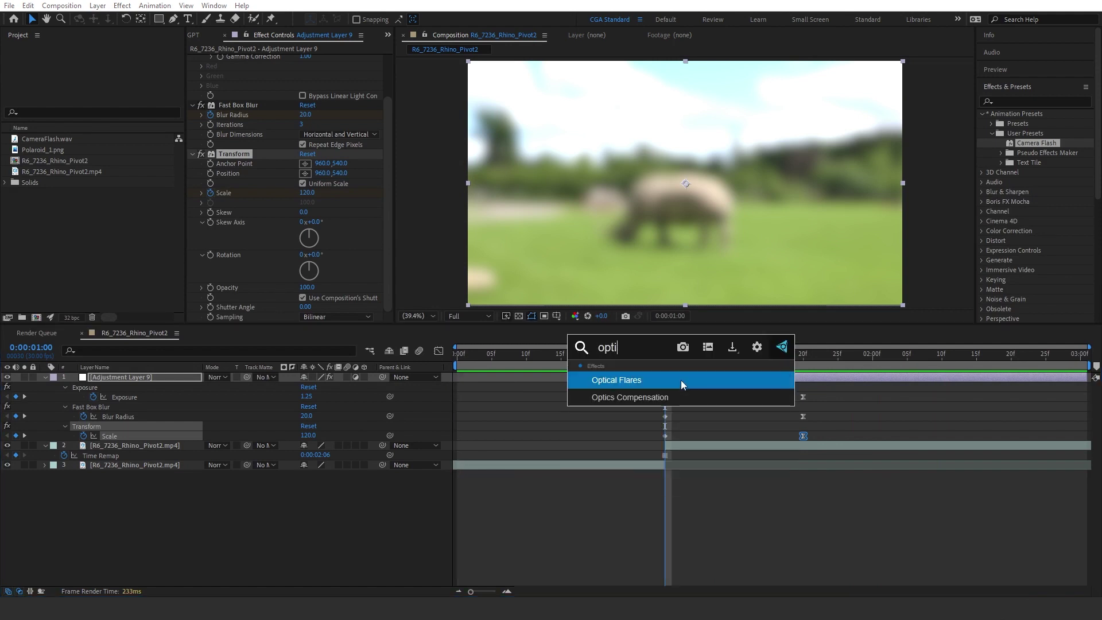
key("Down")
key("Return")
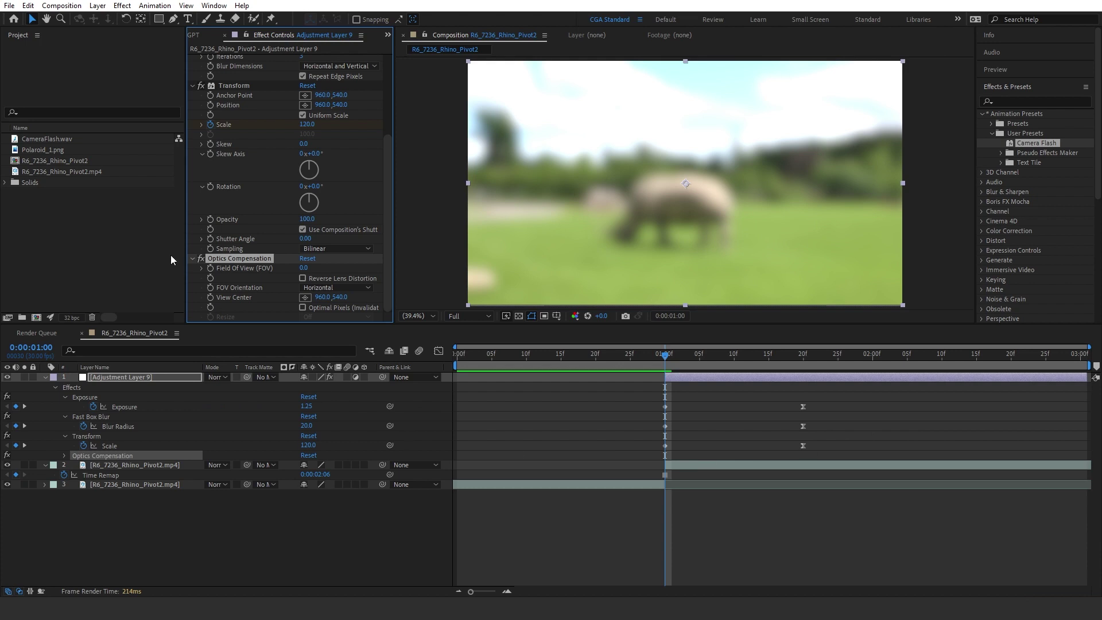
left_click(303, 279)
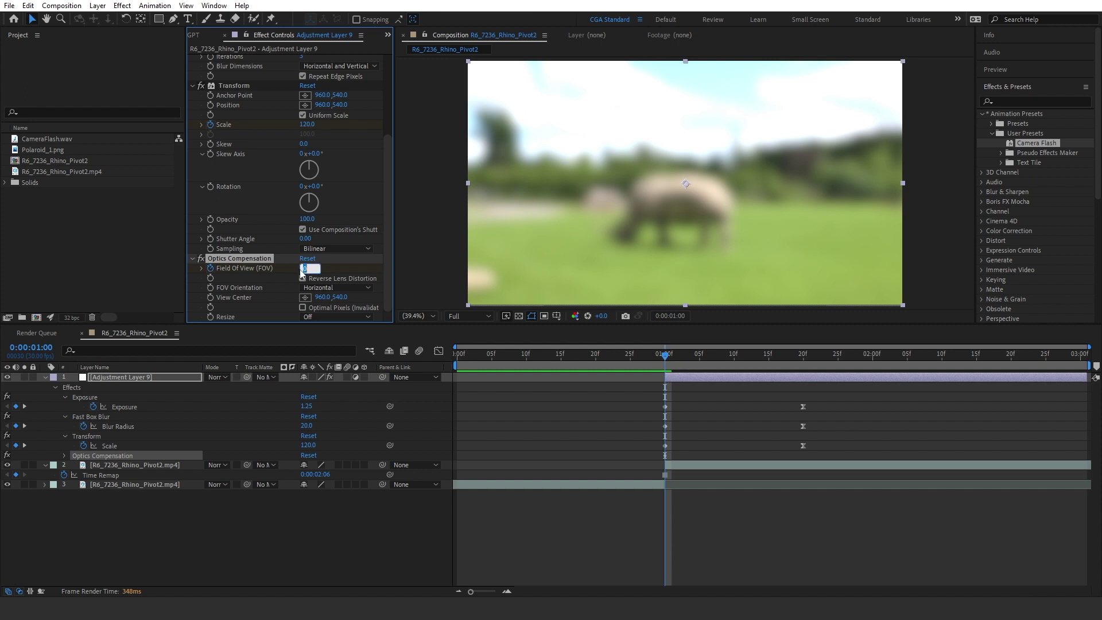
key("Return")
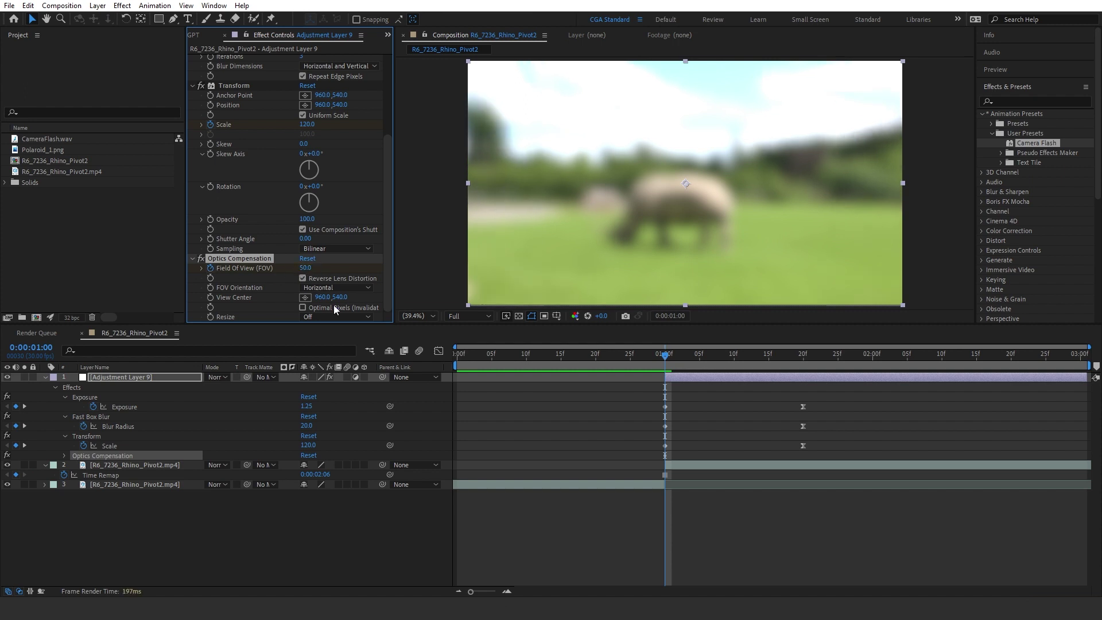
Step: Keyframe Field Of View to 0 at 1:20
key("u")
key("u")
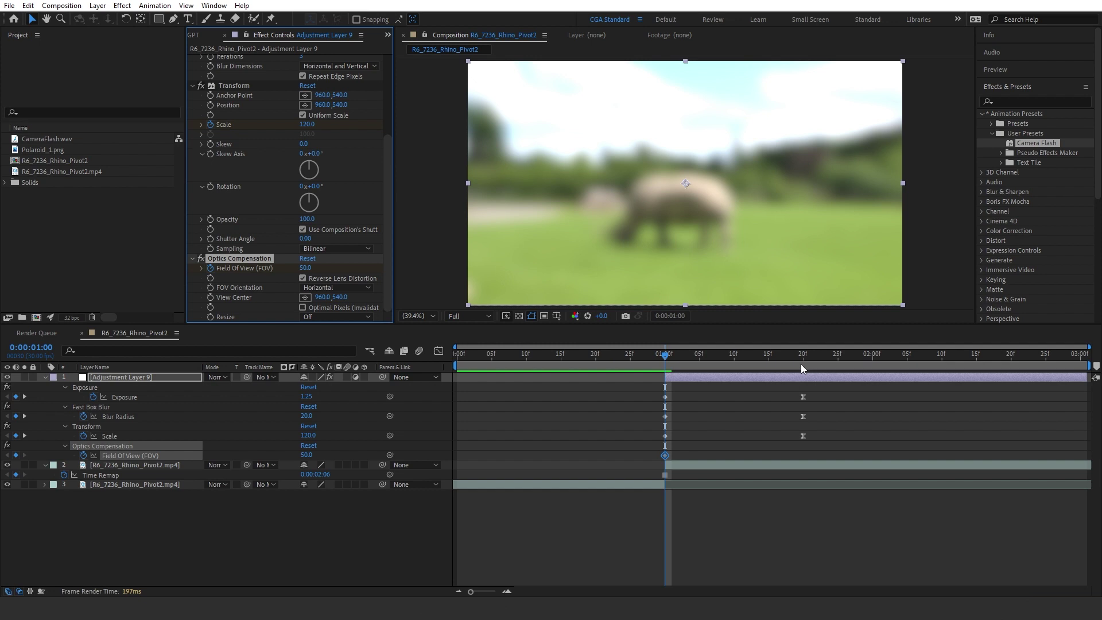
left_click(802, 367)
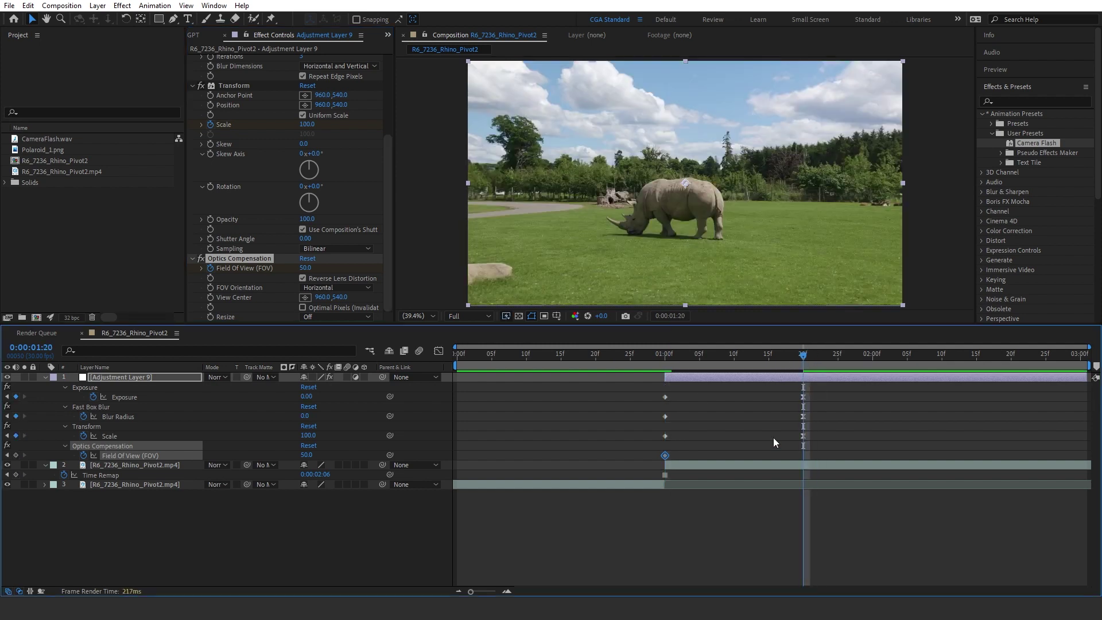
left_click(305, 268)
type("0")
key("Return")
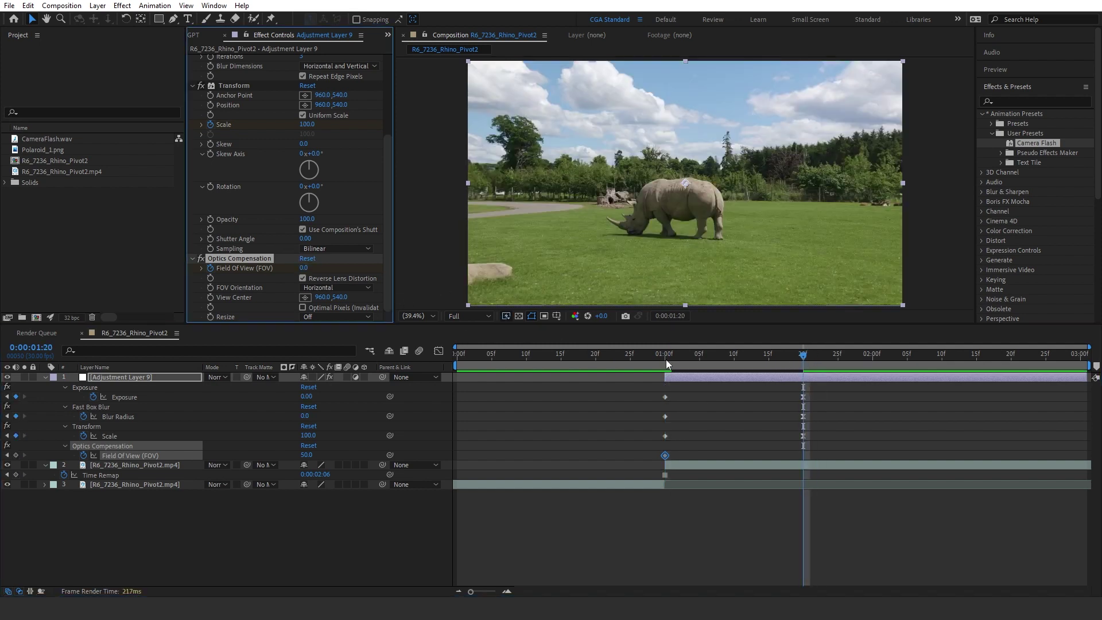
Step: Ease the 1:20 Field Of View keyframe with stronger influence, then return the time to 1:00
left_click(774, 467)
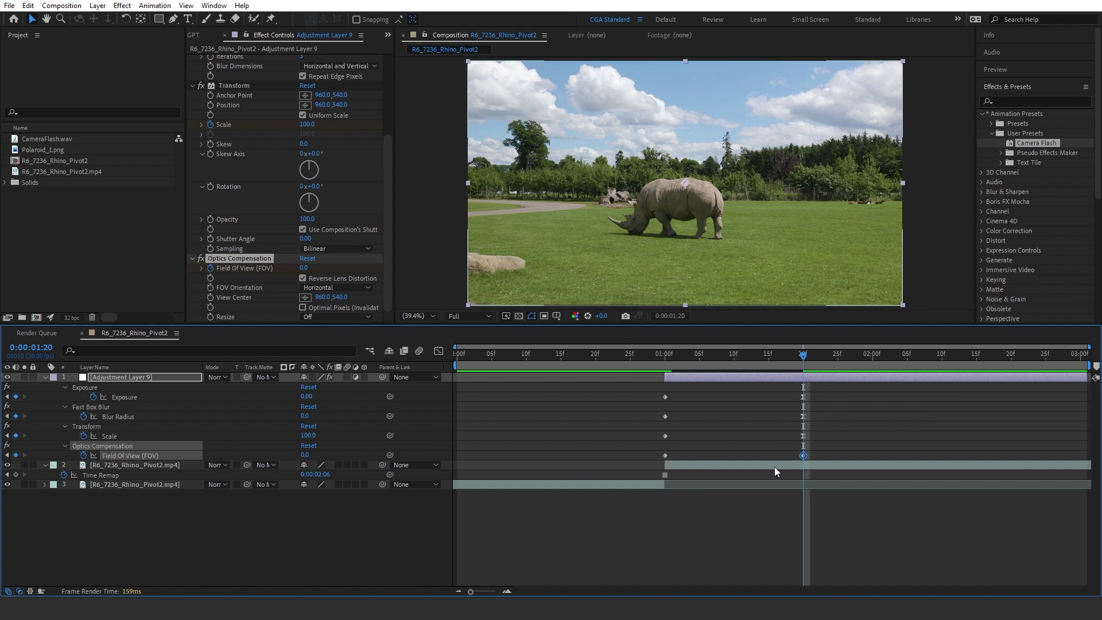
key("F9")
left_click(438, 351)
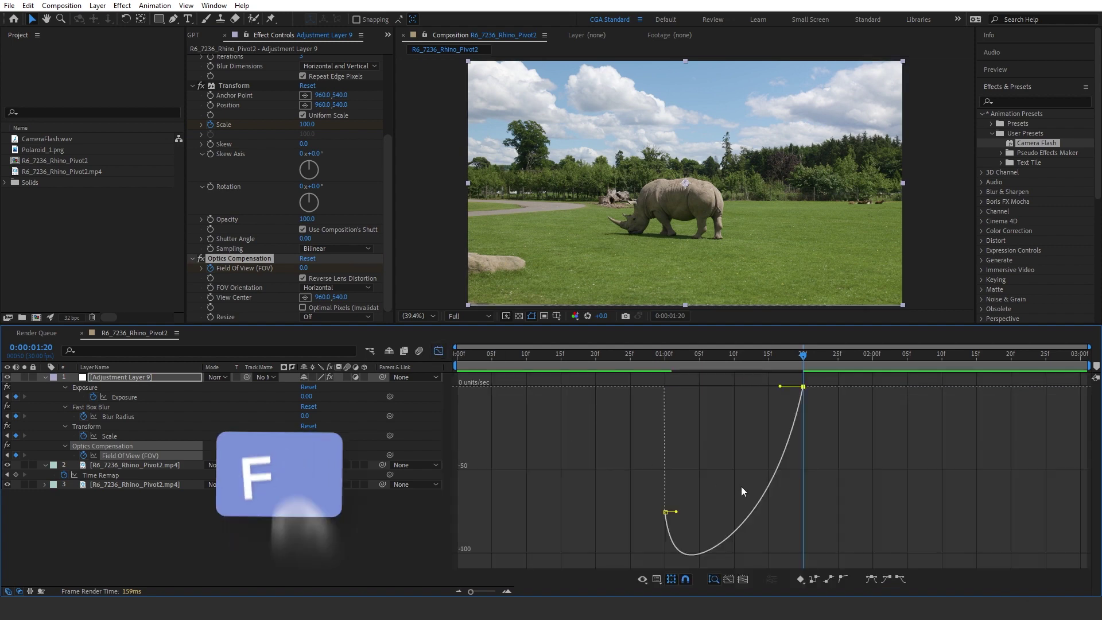
left_click_drag(757, 387, 735, 386)
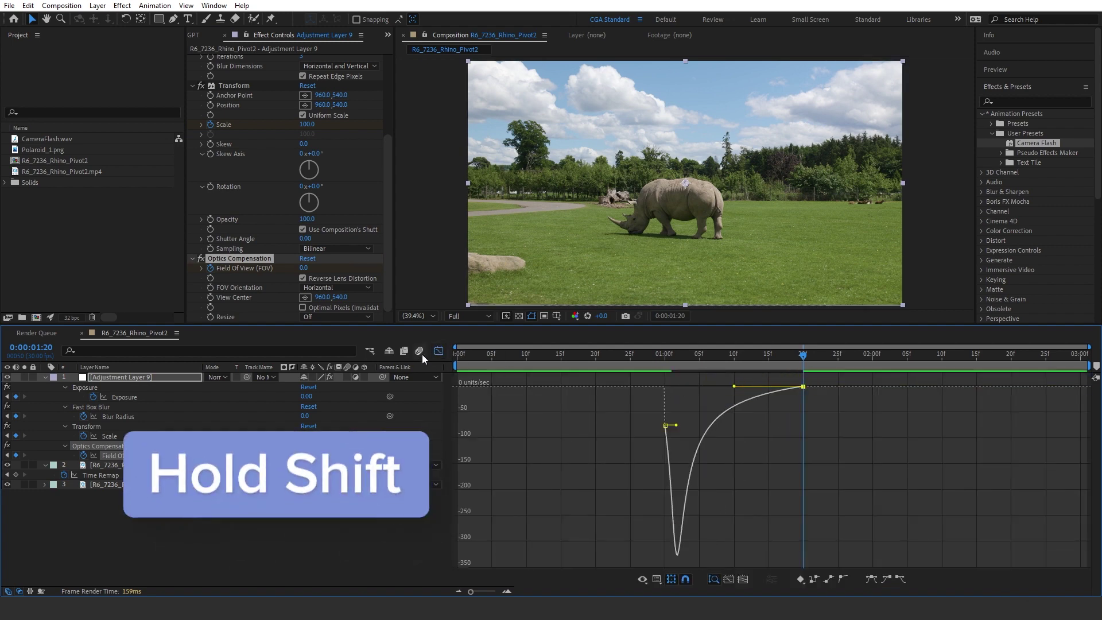
left_click(438, 352)
mouse_move(654, 357)
left_mouse_down()
mouse_move(723, 357)
mouse_move(623, 367)
mouse_move(753, 368)
mouse_move(666, 366)
left_mouse_up()
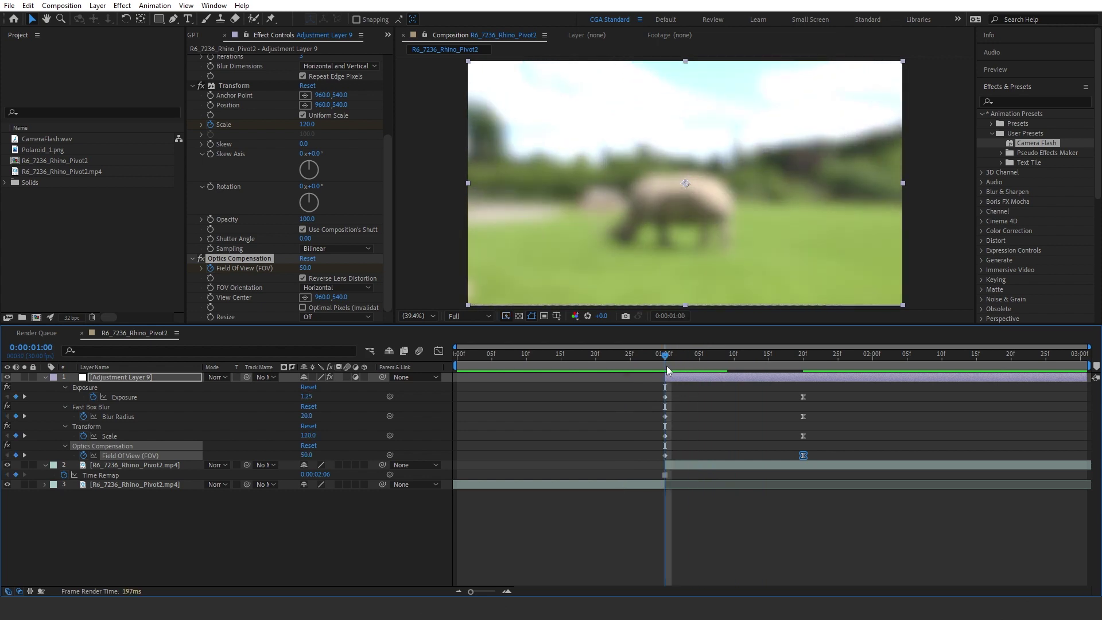
left_click(201, 257)
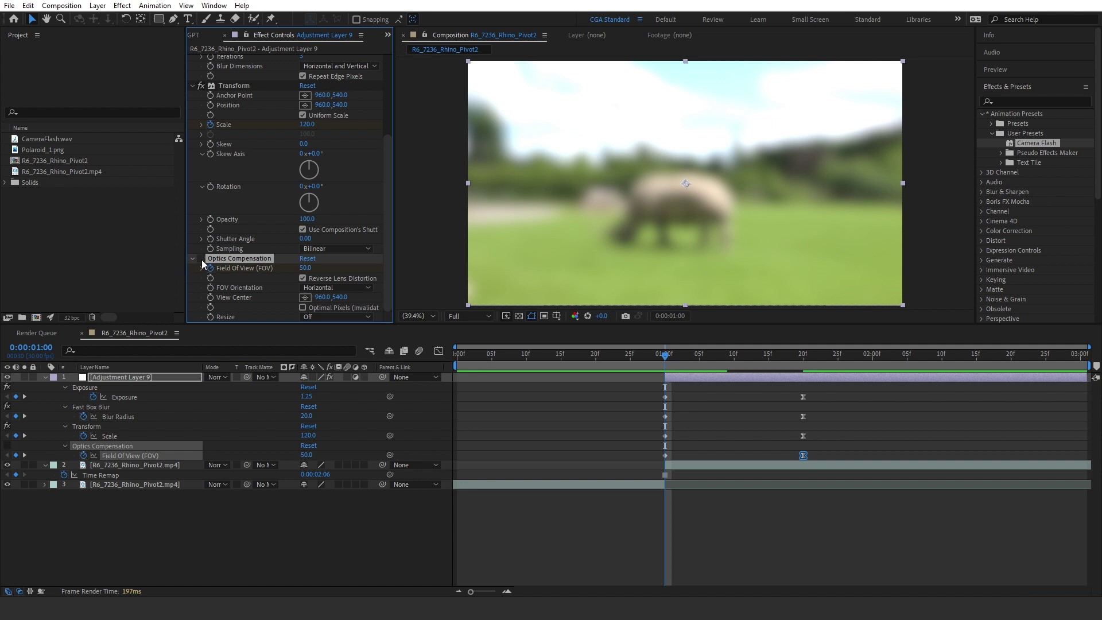
left_click(457, 355)
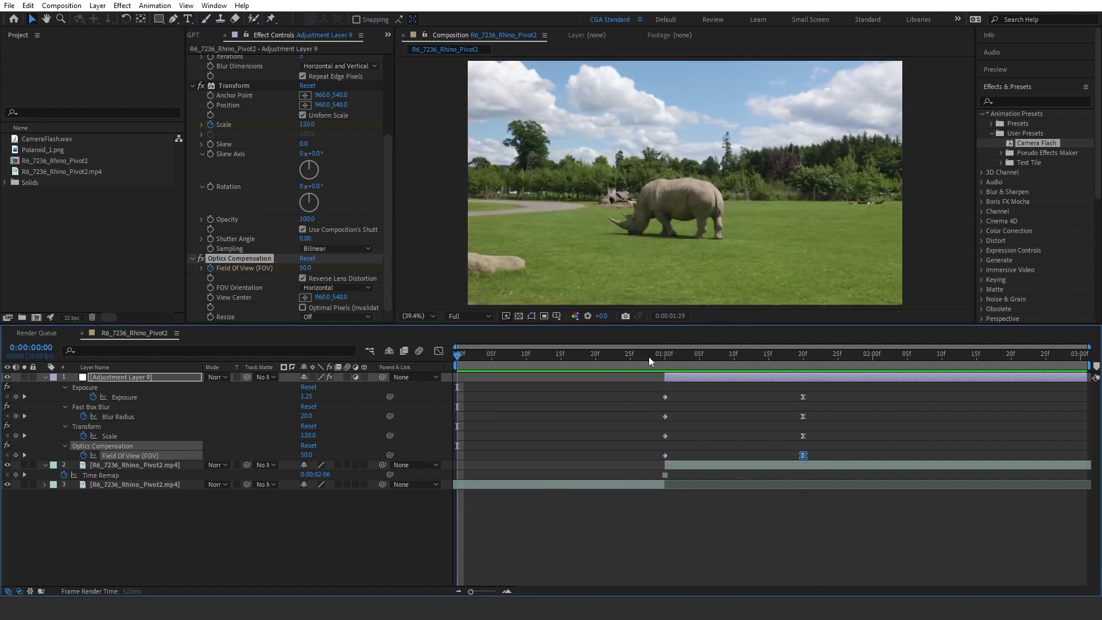
left_click_drag(649, 357, 706, 384)
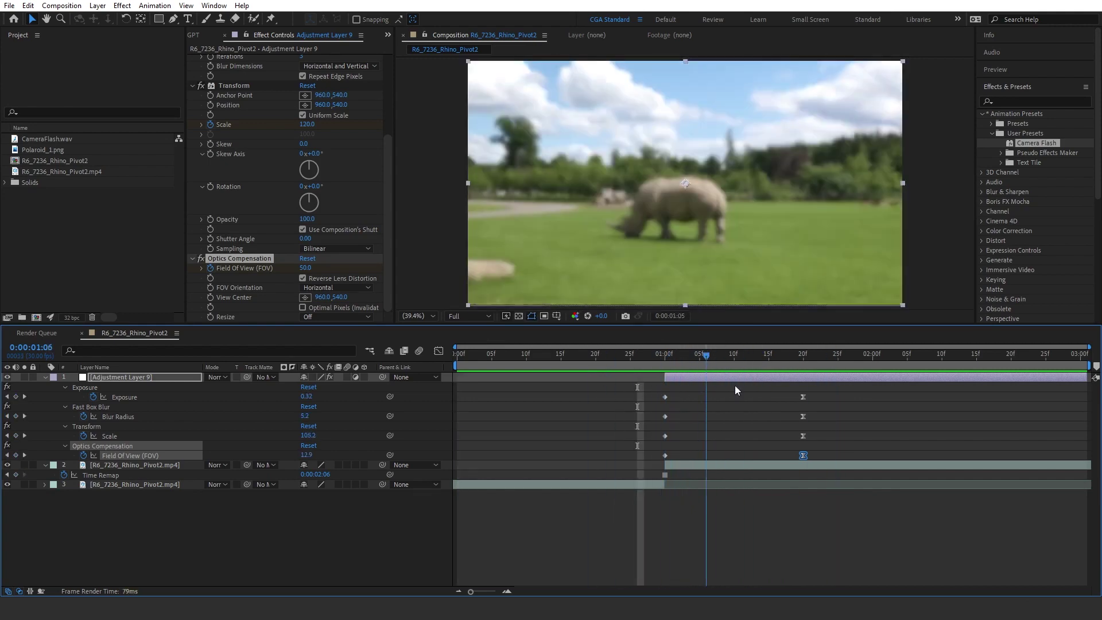
key("space")
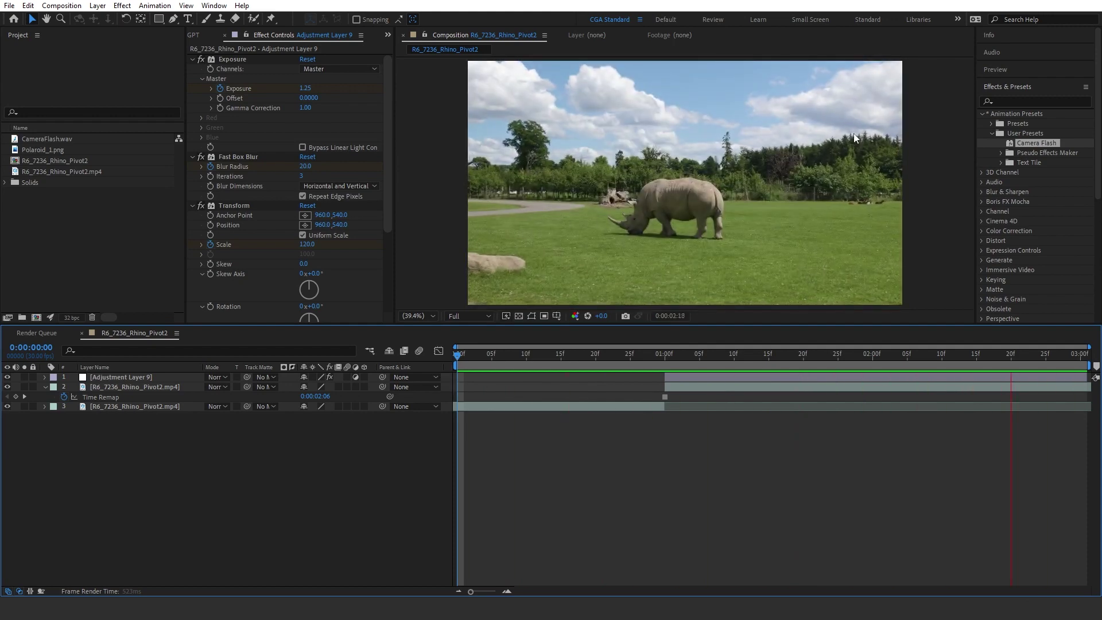
Step: Stop playback and delete Adjustment Layer 9
left_click(659, 359)
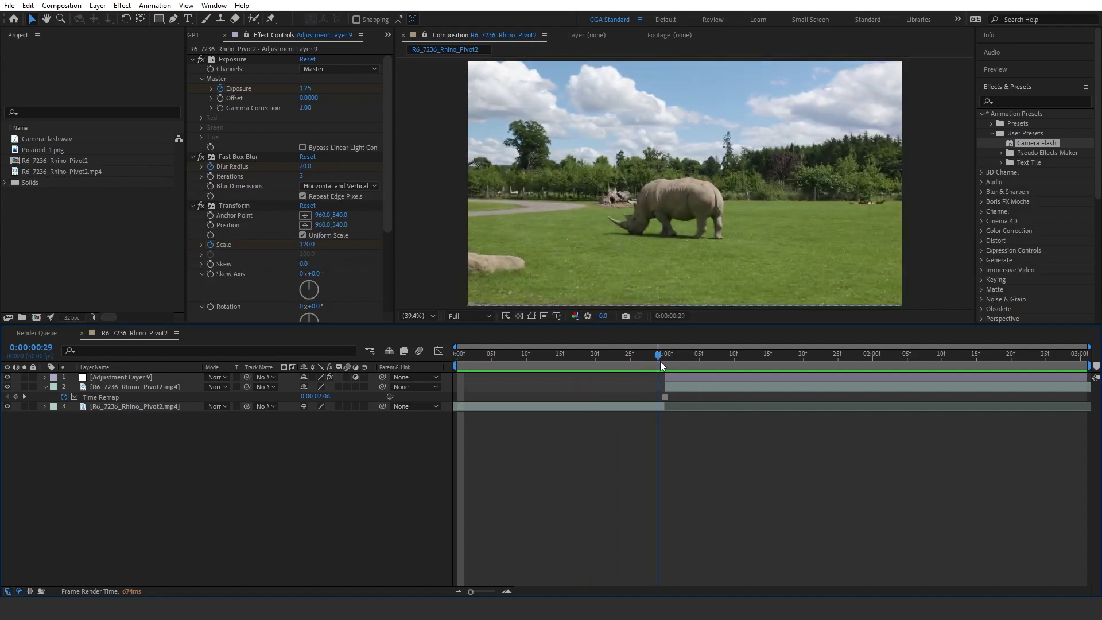
left_click(677, 376)
key("Delete")
Step: Add an adjustment layer trimmed to 1:00, apply the Camera Flash preset, and preview it from 0:26
key("Page_Down")
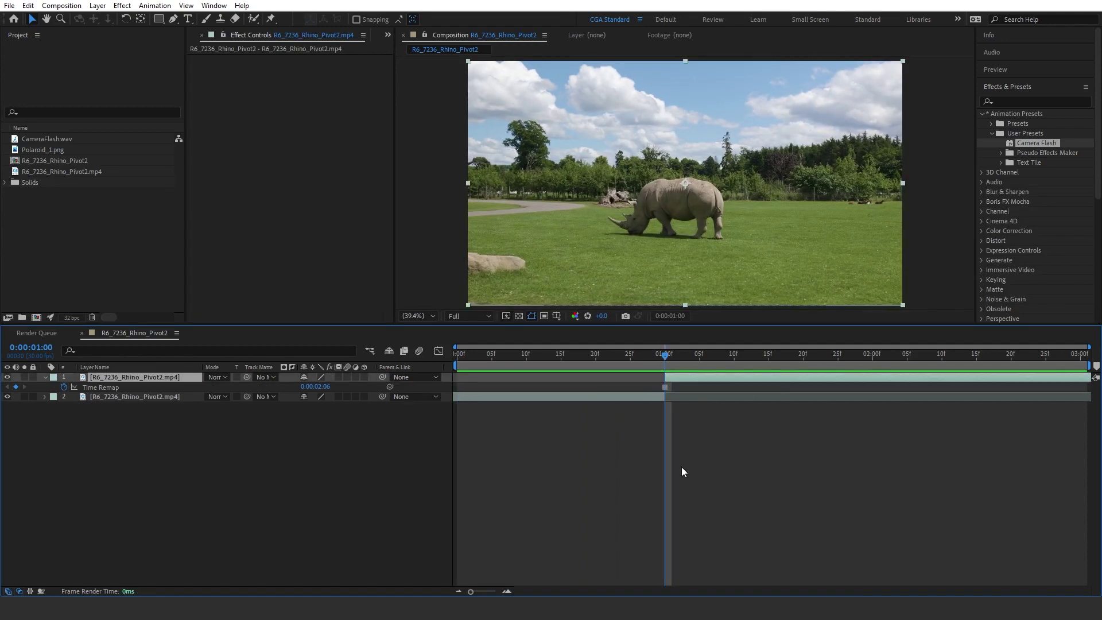
key("ctrl+alt+y")
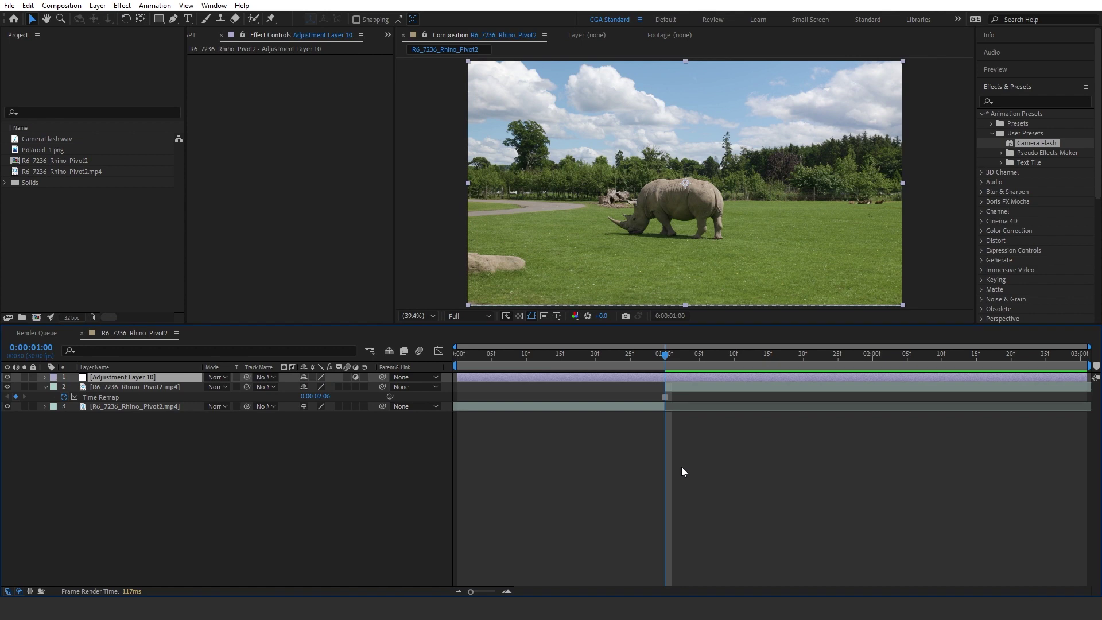
key("alt+bracketleft")
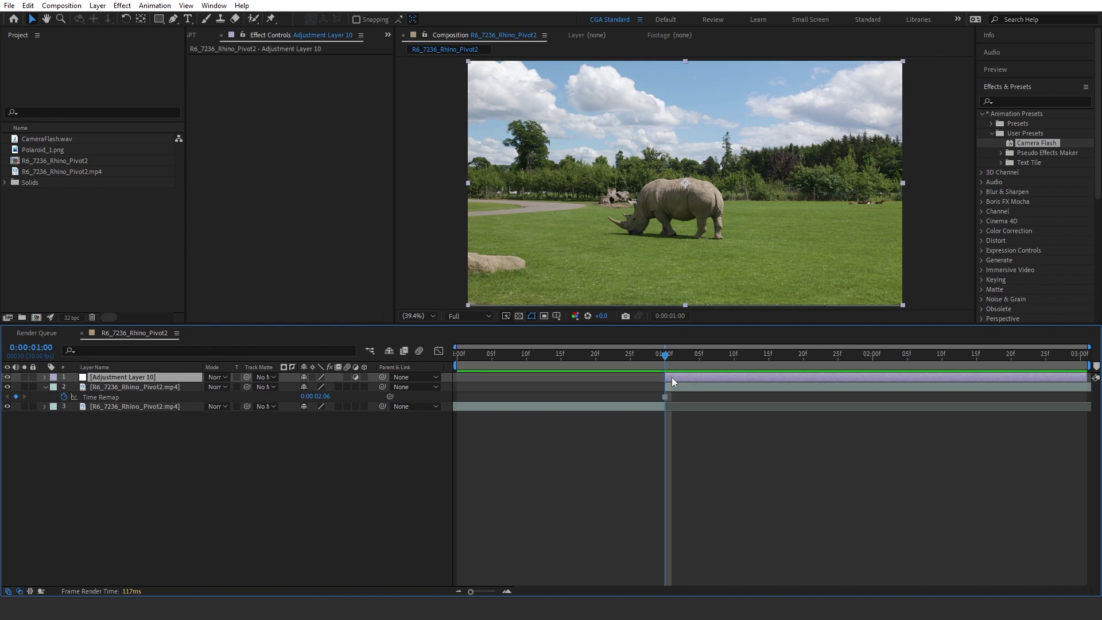
left_click_drag(1033, 150, 681, 377)
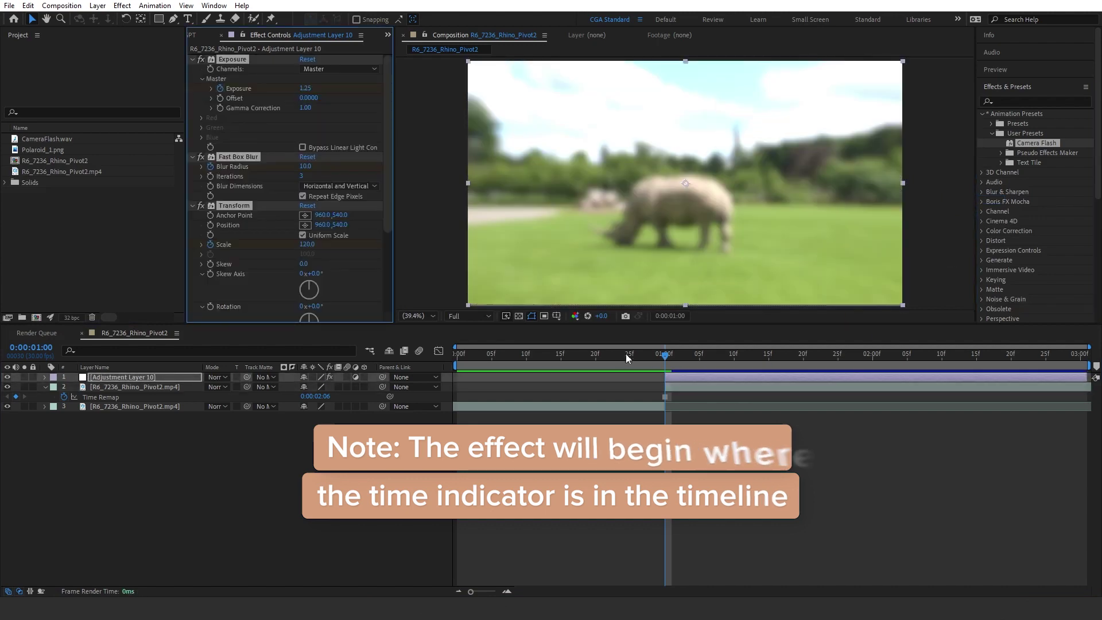
left_click(639, 367)
key("space")
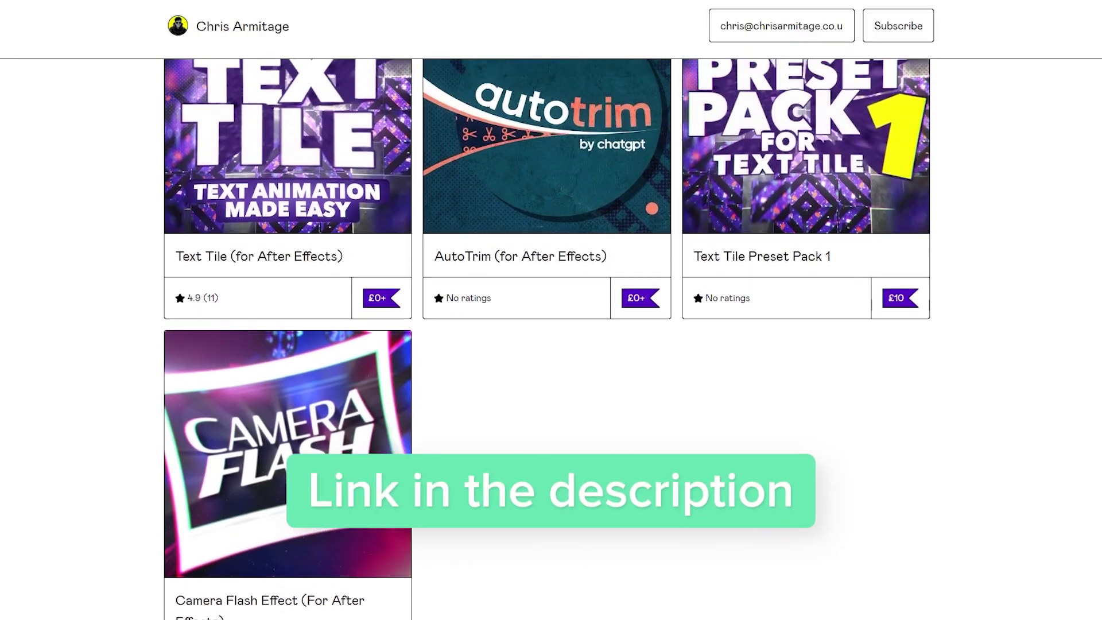
scroll(551, 339, "up", 3)
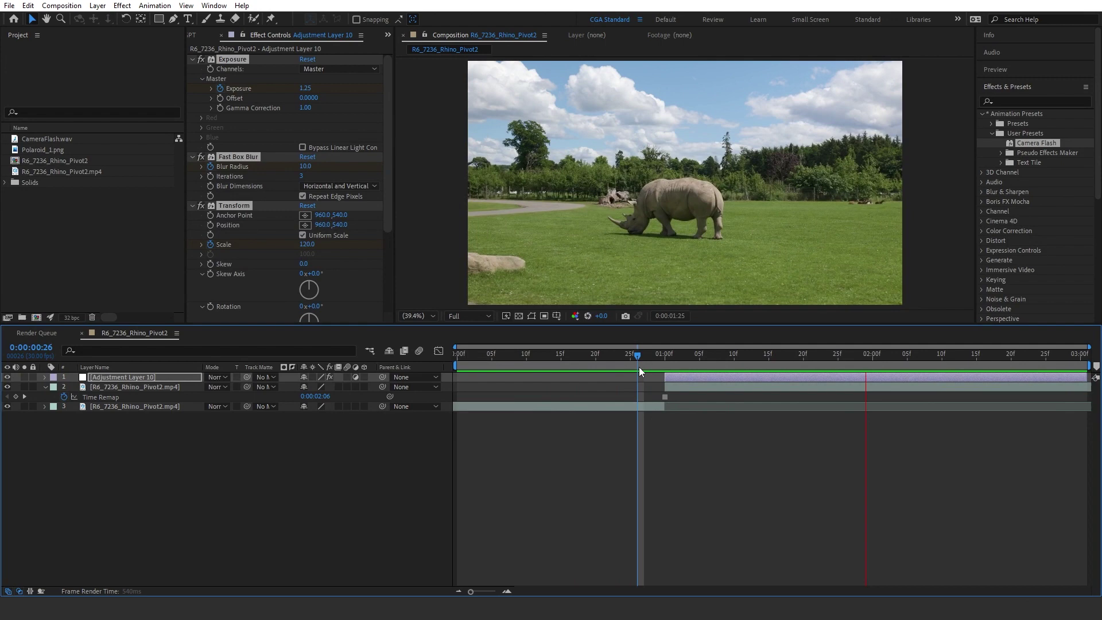
Step: Place Polaroid_1.png over the rhino footage and scale it down to about 37.5%
left_click_drag(639, 367, 770, 354)
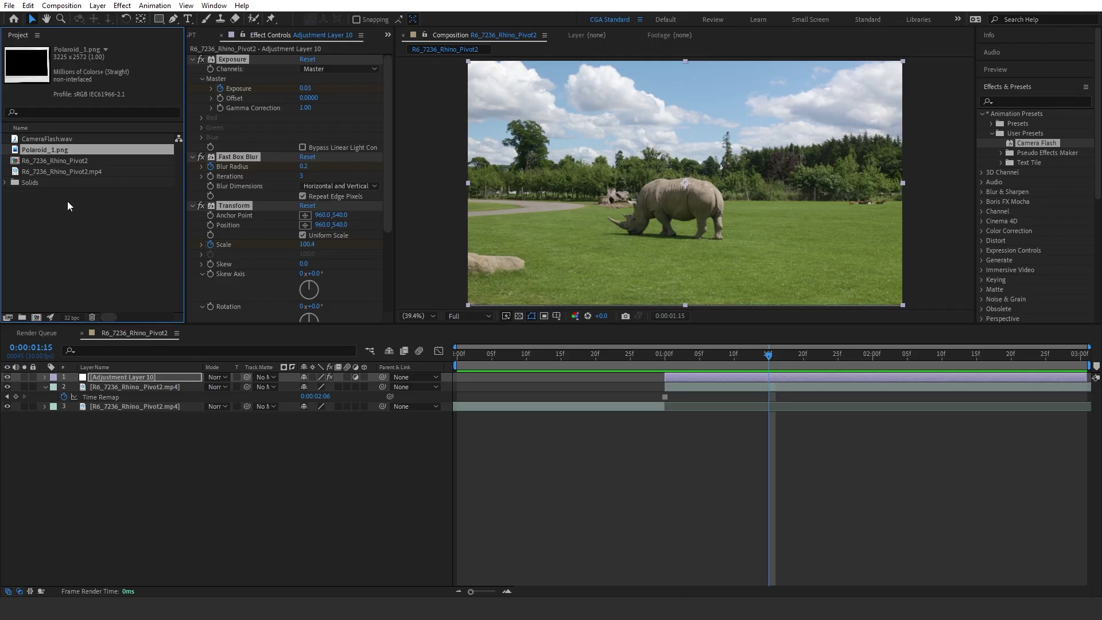
left_click_drag(55, 149, 687, 187)
key("s")
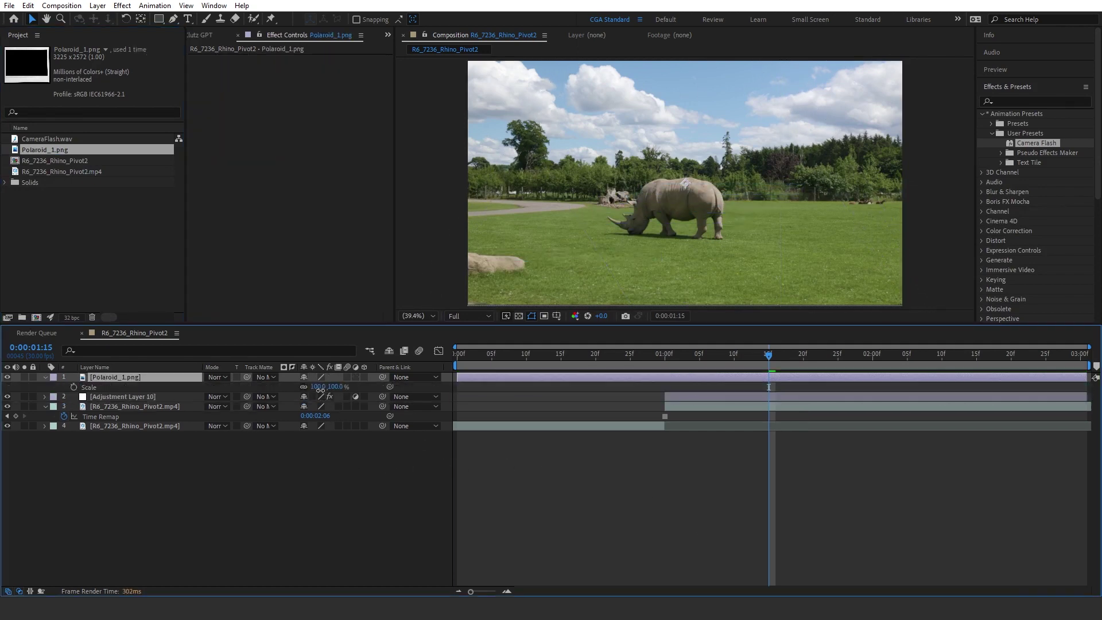
left_click_drag(317, 387, 276, 393)
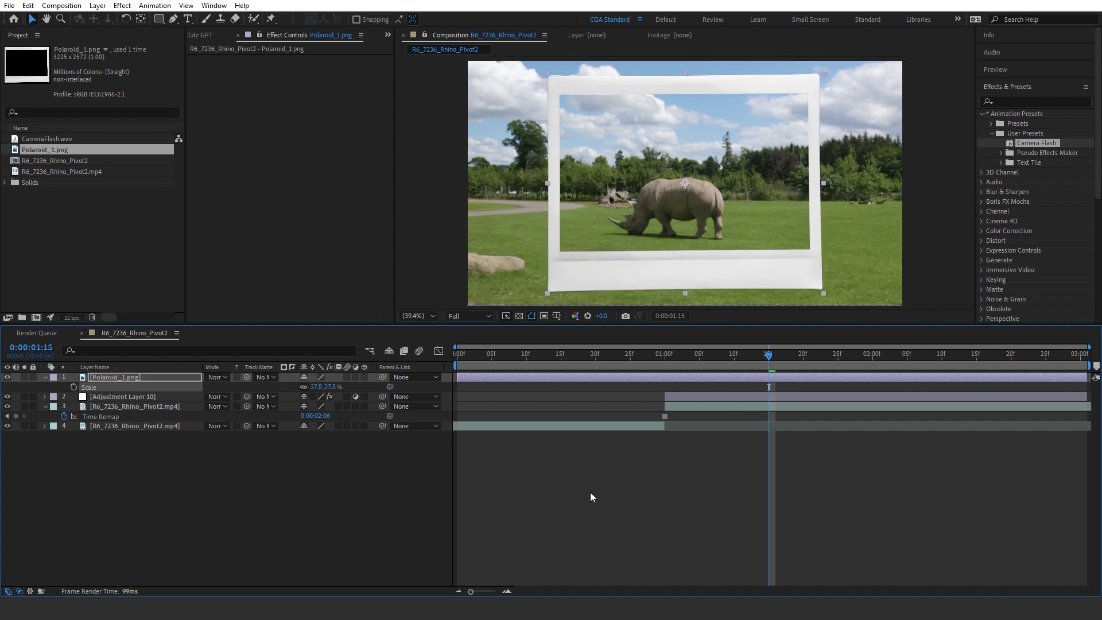
Step: Duplicate the frozen rhino layer and name the copy Photo
left_click(707, 492)
left_click(134, 409)
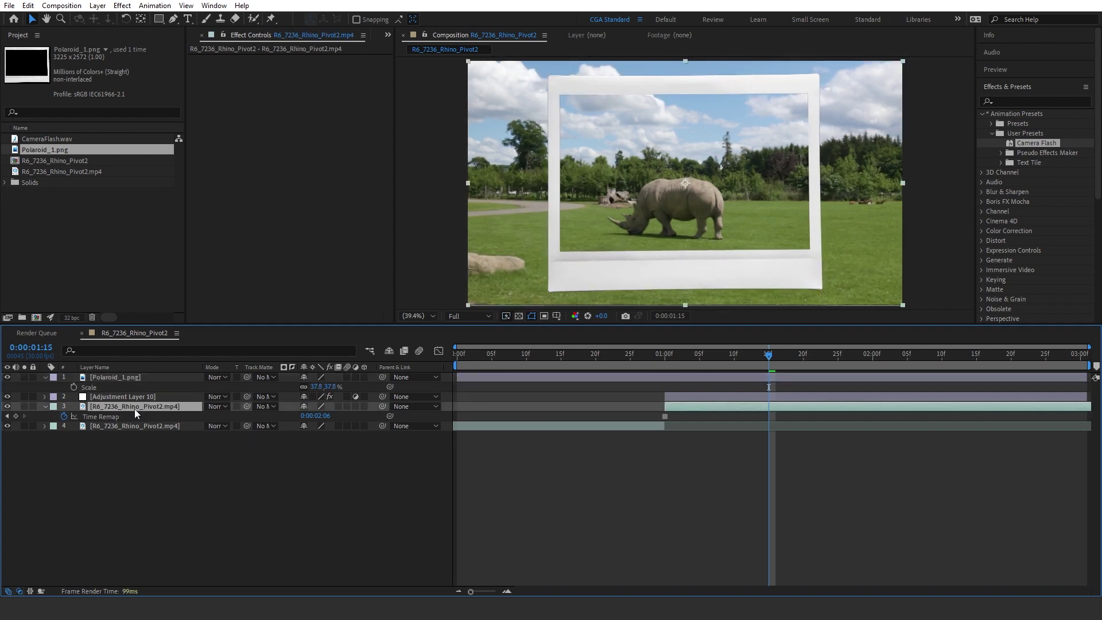
key("ctrl+d")
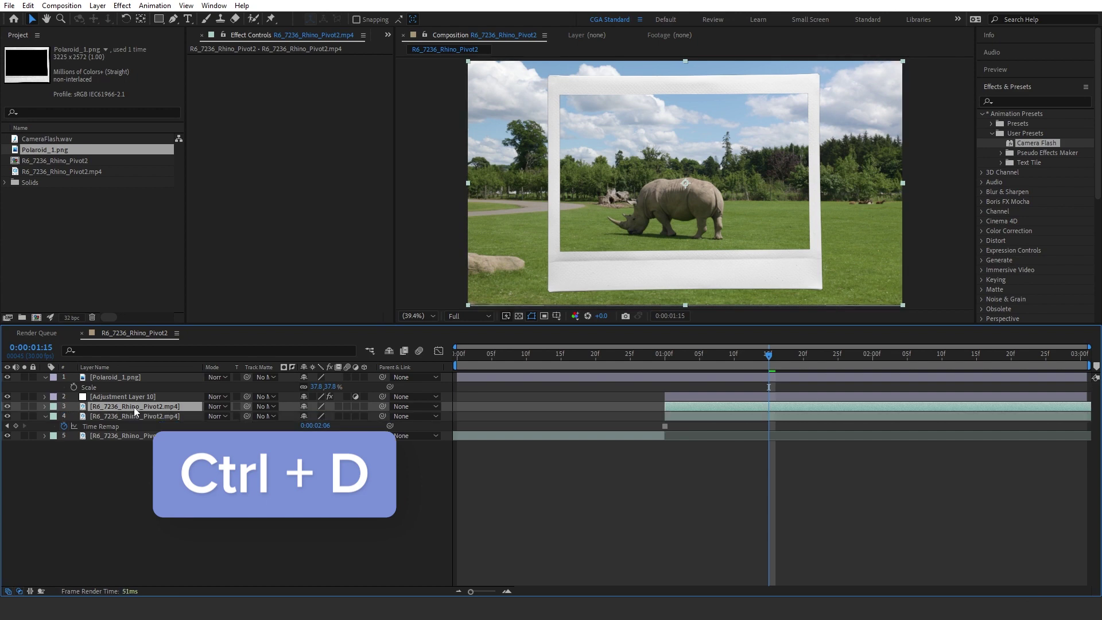
key("Return")
type("Photo")
key("Return")
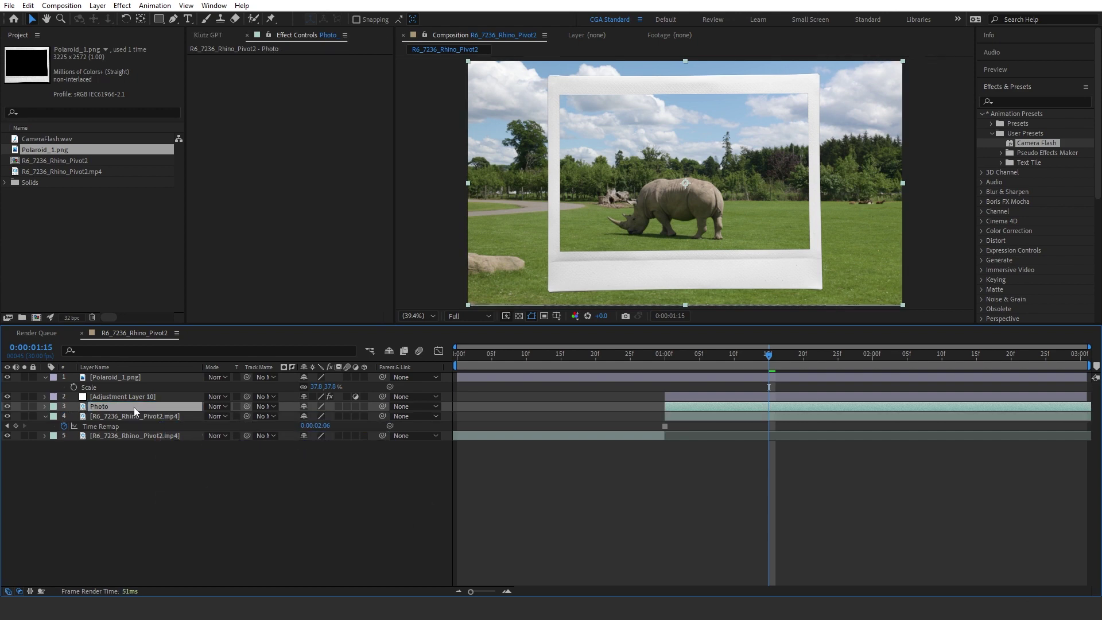
Step: Rename Adjustment Layer 10 to Camera Flash and the lower rhino layer to Background
left_click(132, 396)
key("Return")
type("Ca")
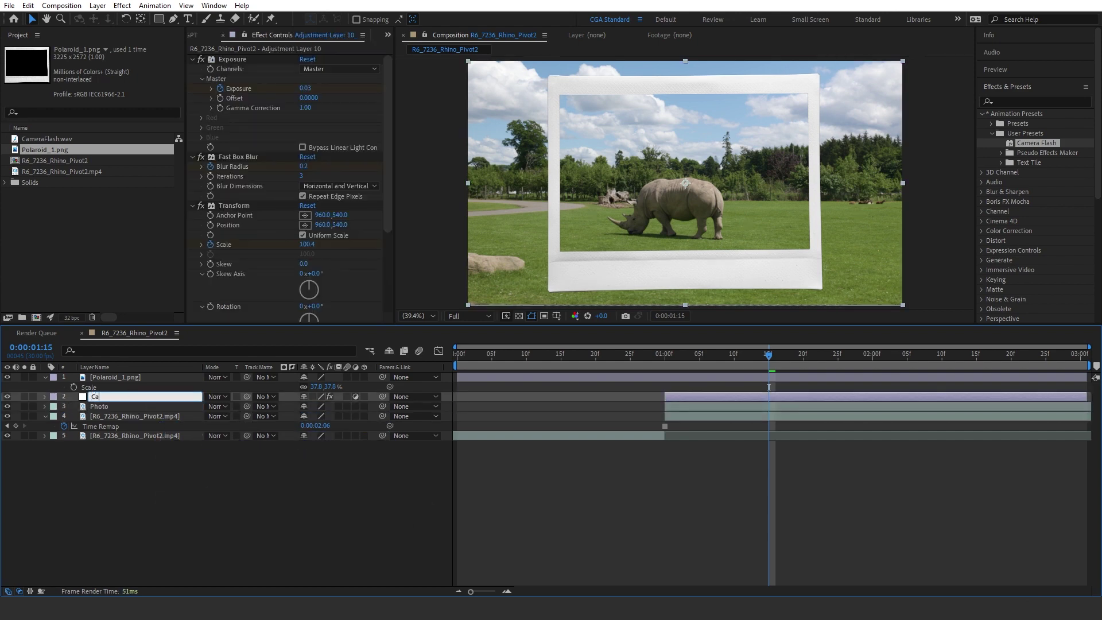
type("mera Flash")
key("Return")
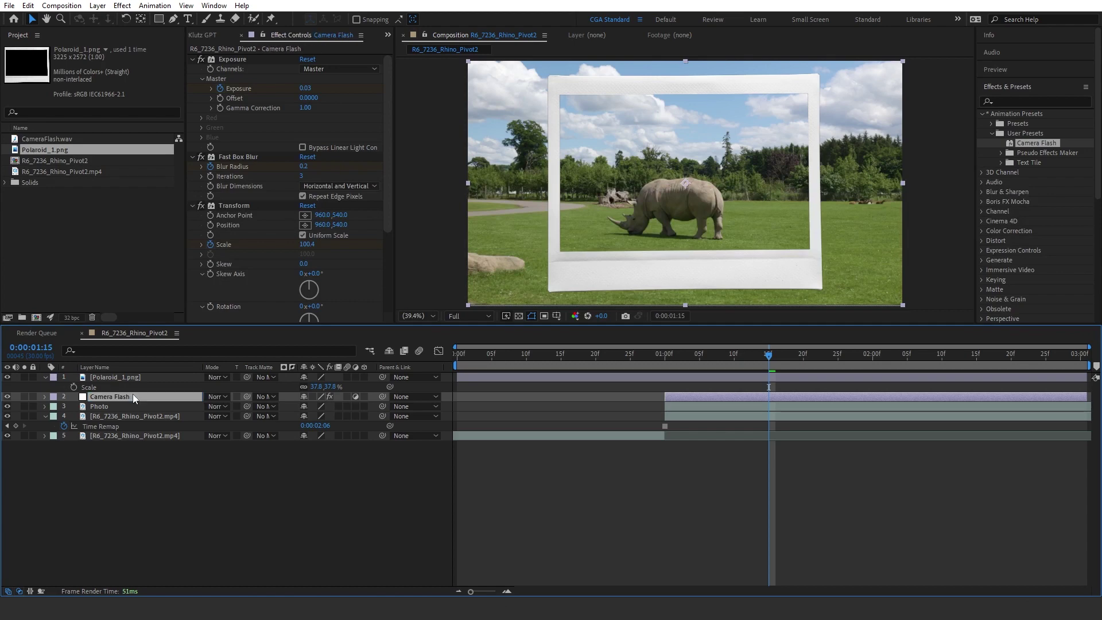
left_click(130, 417)
key("Return")
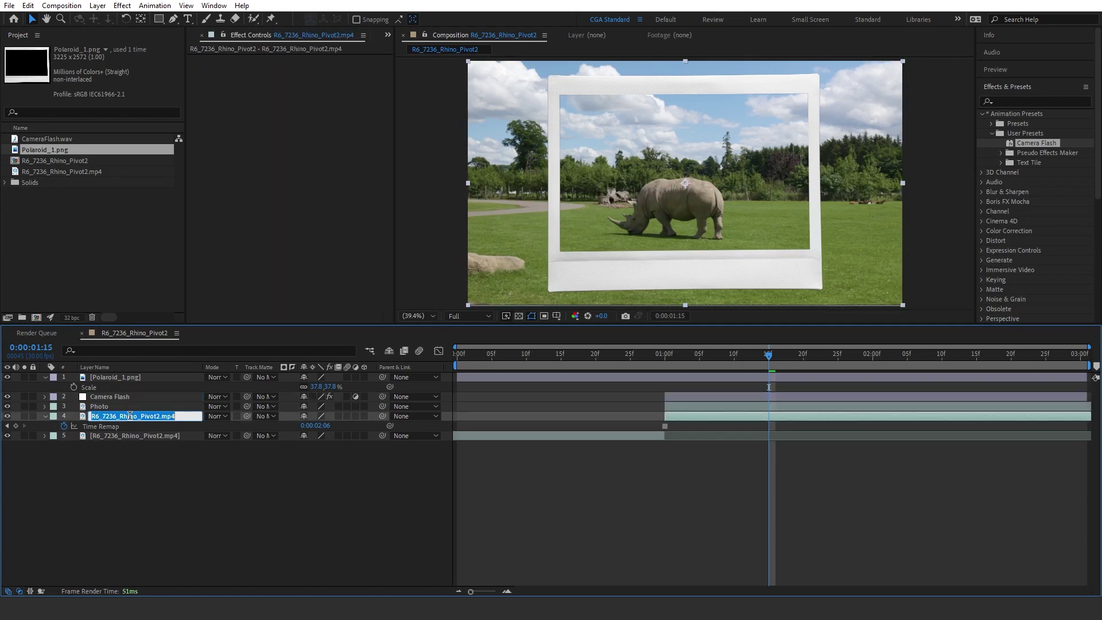
type("Background")
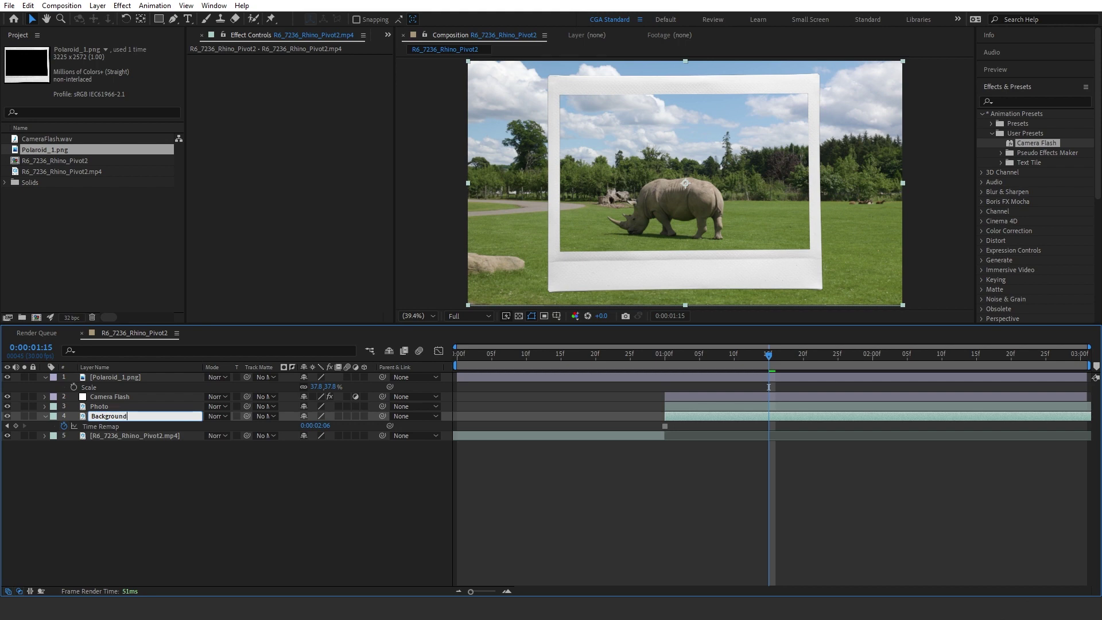
key("Return")
Step: Move the Photo layer up slightly and enlarge it to 74.5% inside the Polaroid
left_click(157, 406)
key("s")
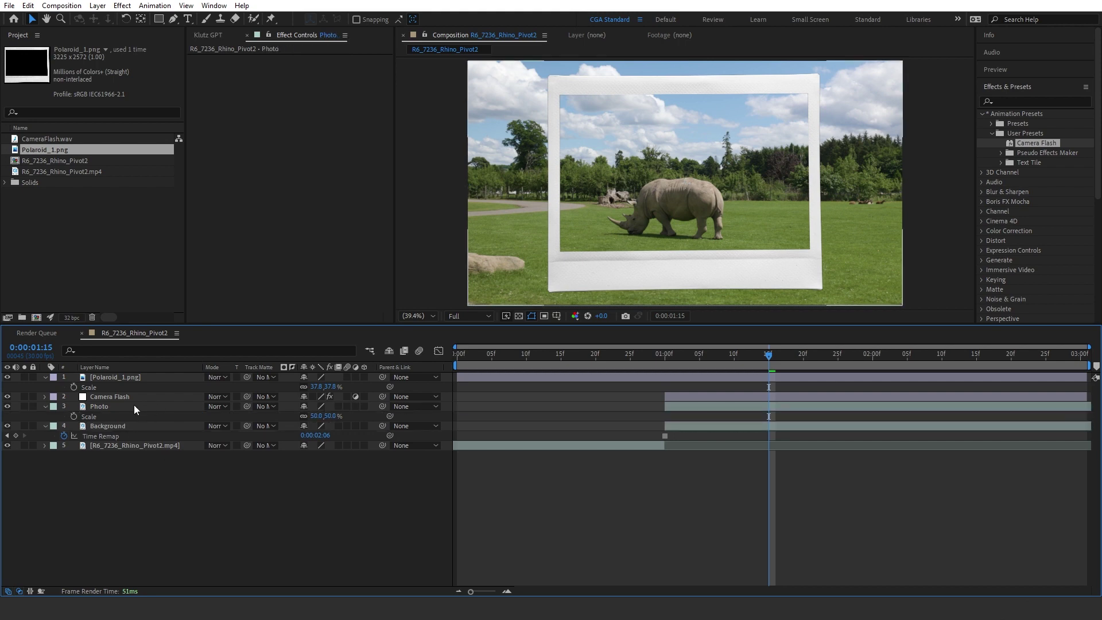
left_click(134, 406)
left_click_drag(680, 233, 688, 206)
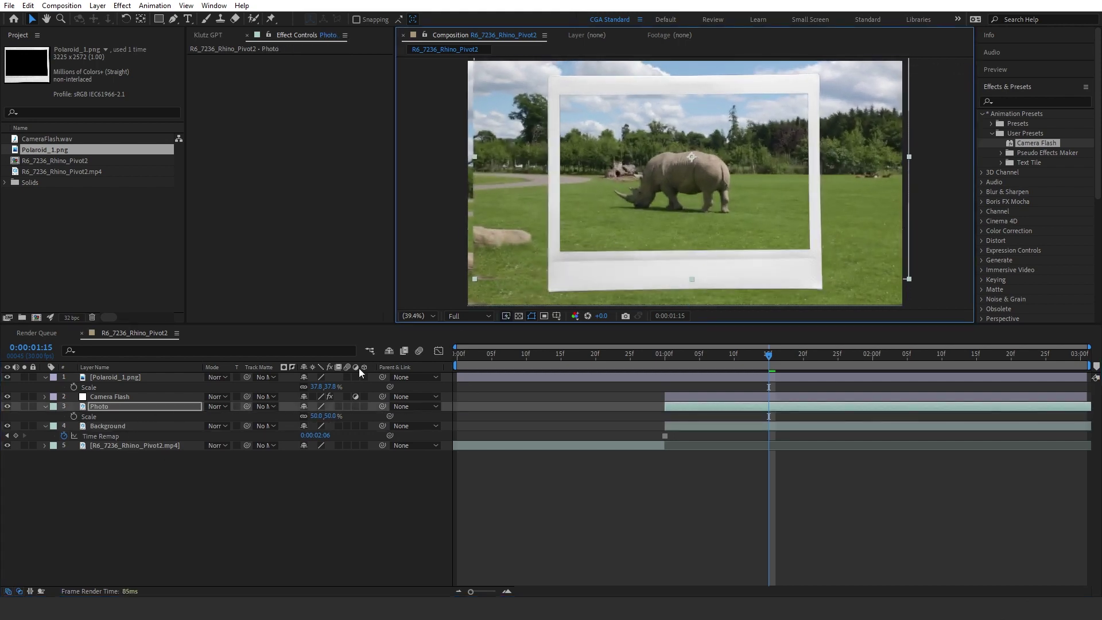
left_click_drag(316, 415, 352, 410)
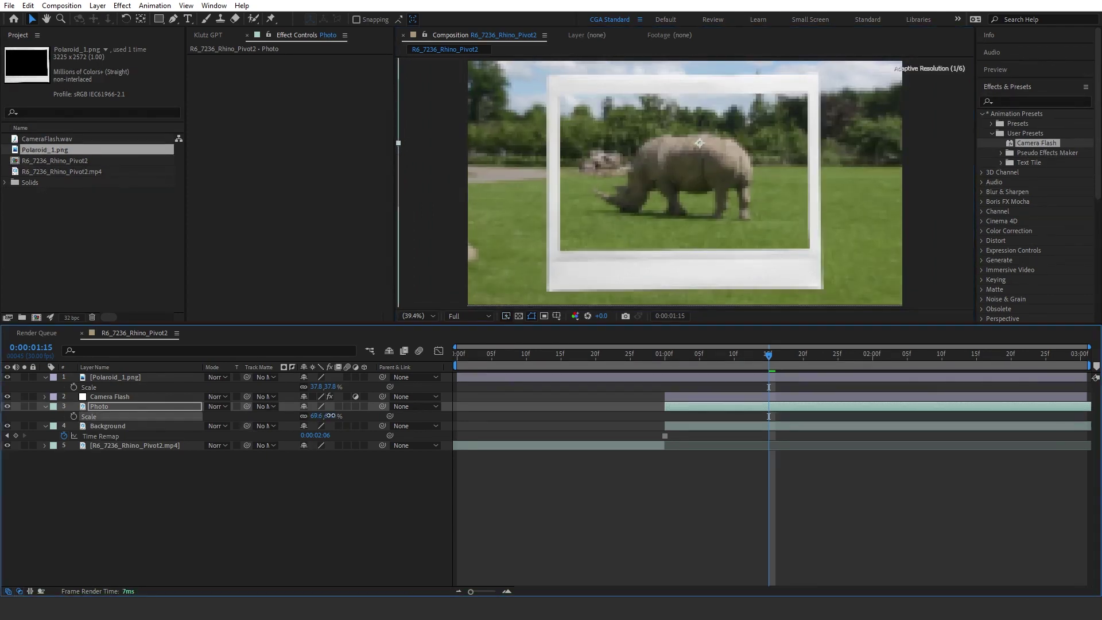
left_click(566, 226)
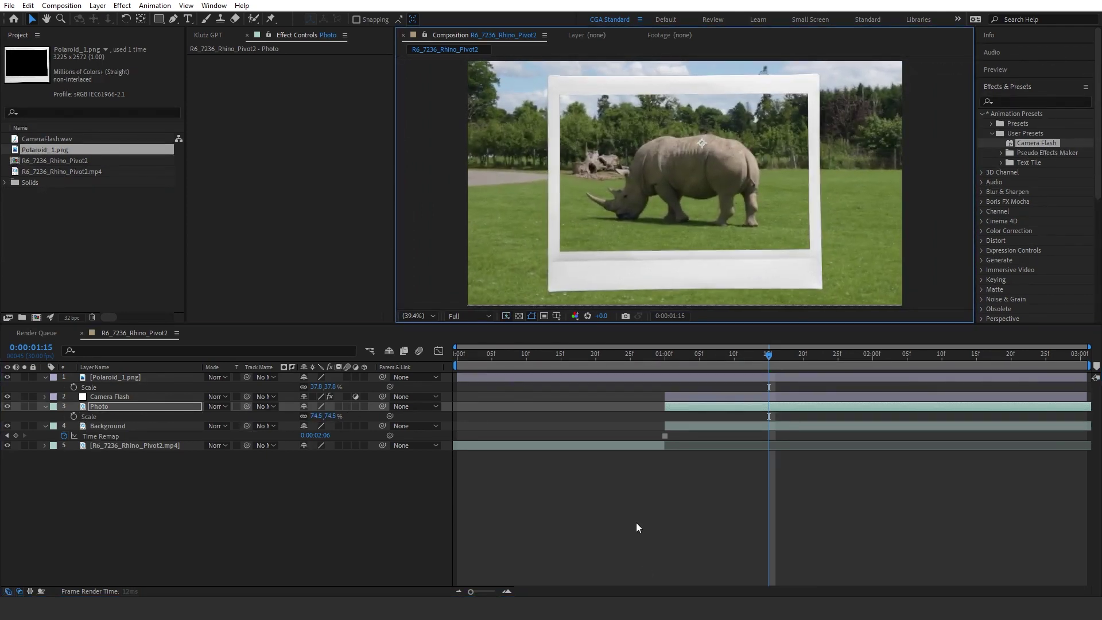
key("s")
left_click(90, 545)
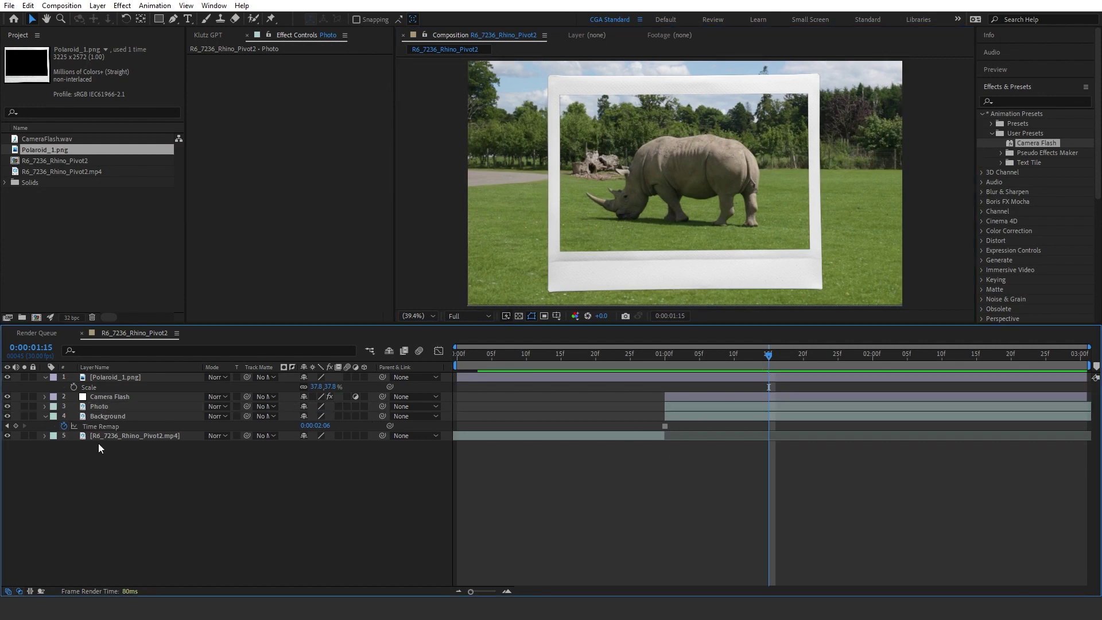
Step: Mask the Photo layer to the Polaroid's window and parent it to Polaroid_1
left_click(102, 407)
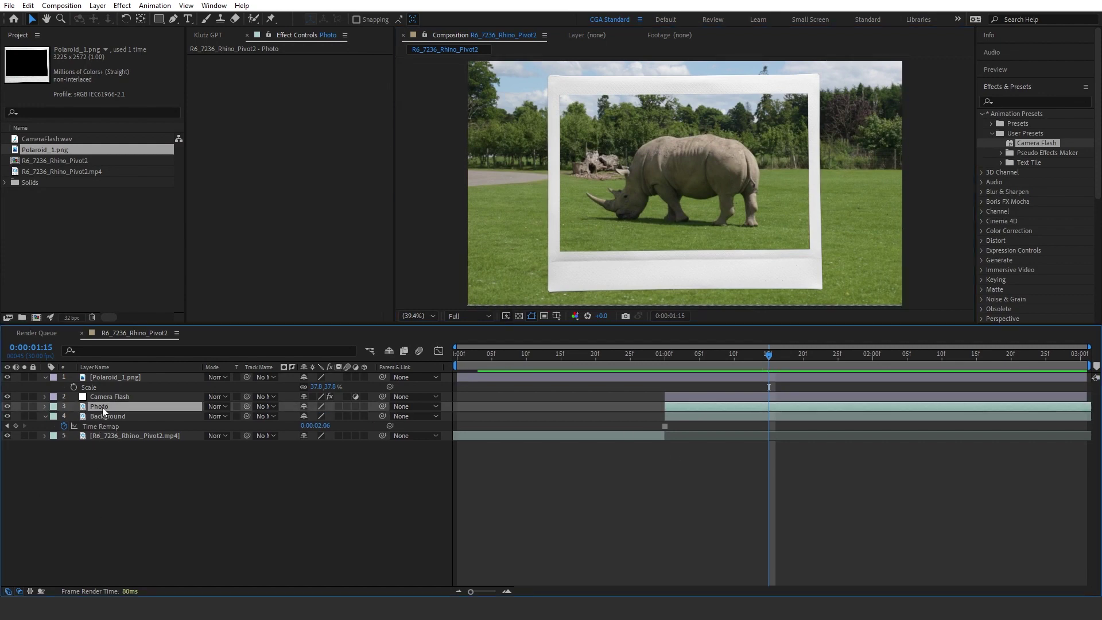
left_click(174, 19)
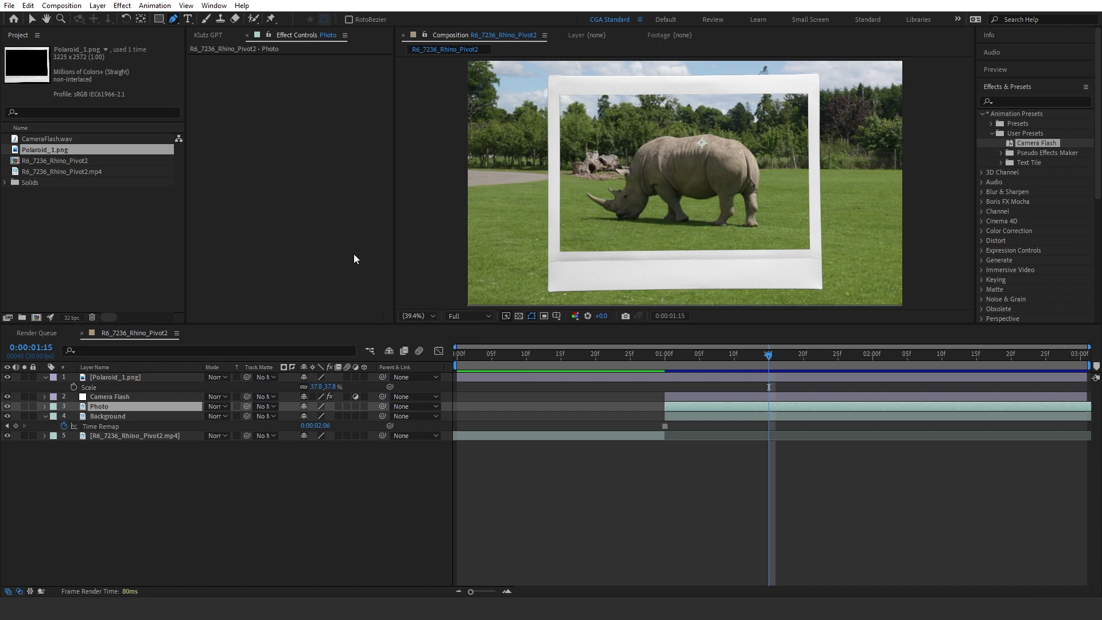
left_click(551, 80)
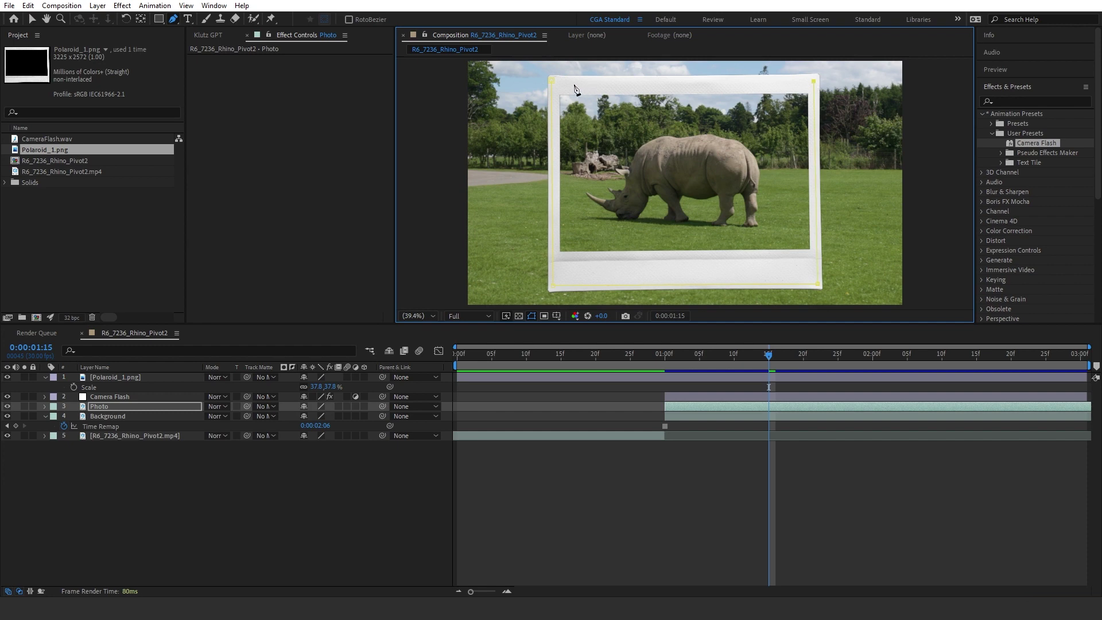
left_click(553, 82)
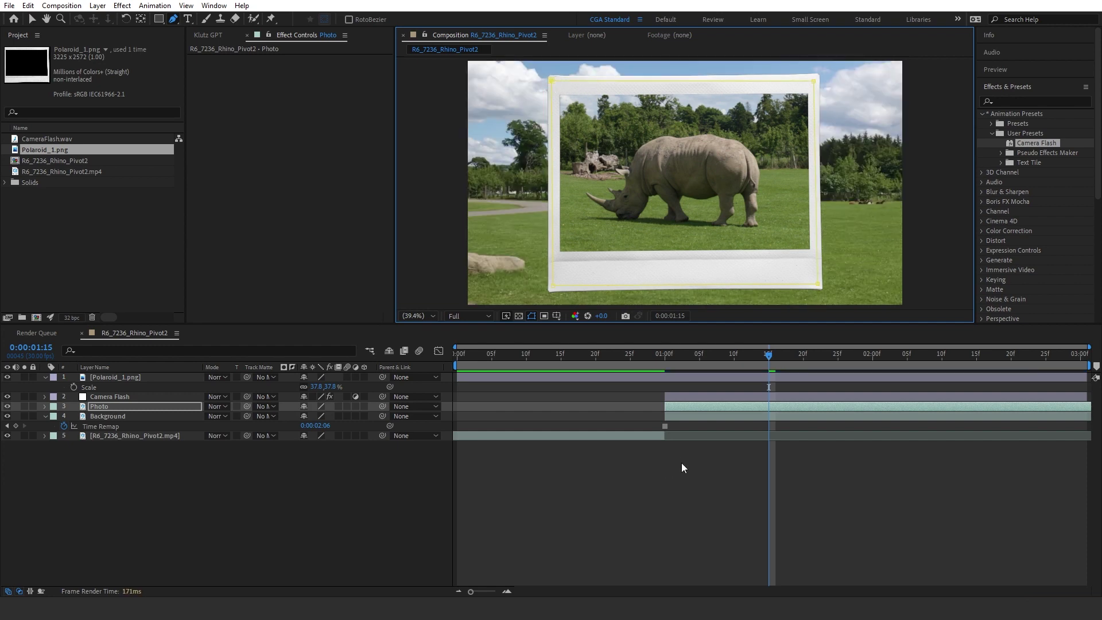
left_click_drag(383, 406, 126, 398)
Step: Trim the Polaroid to start at 0:00:01:00 and preview the animation from the start
left_click(667, 364)
key("alt+bracketleft")
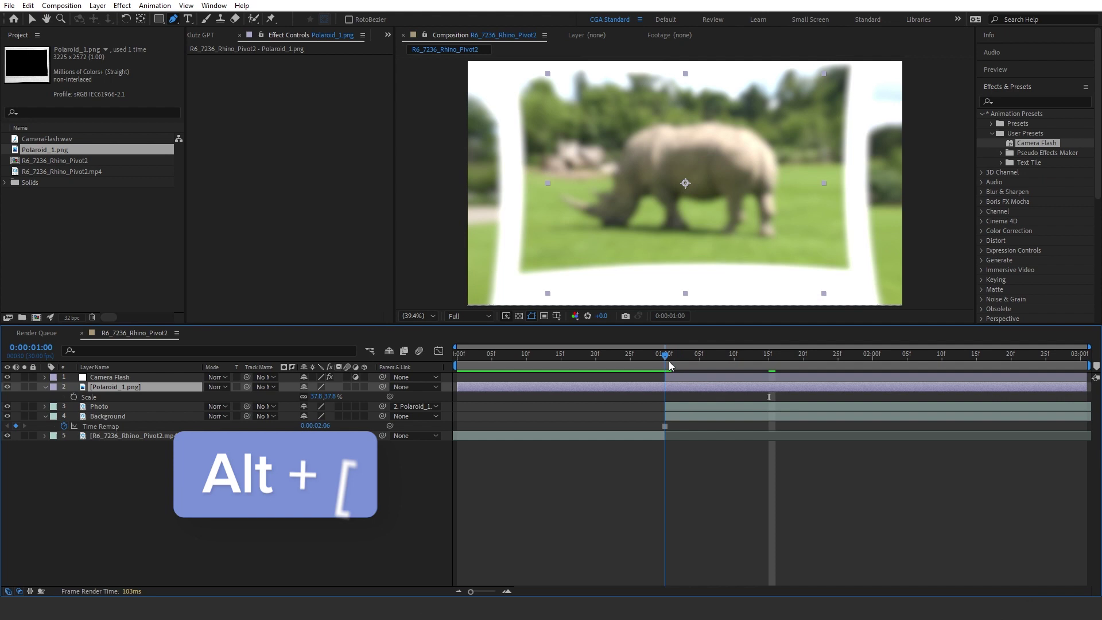
key("F2")
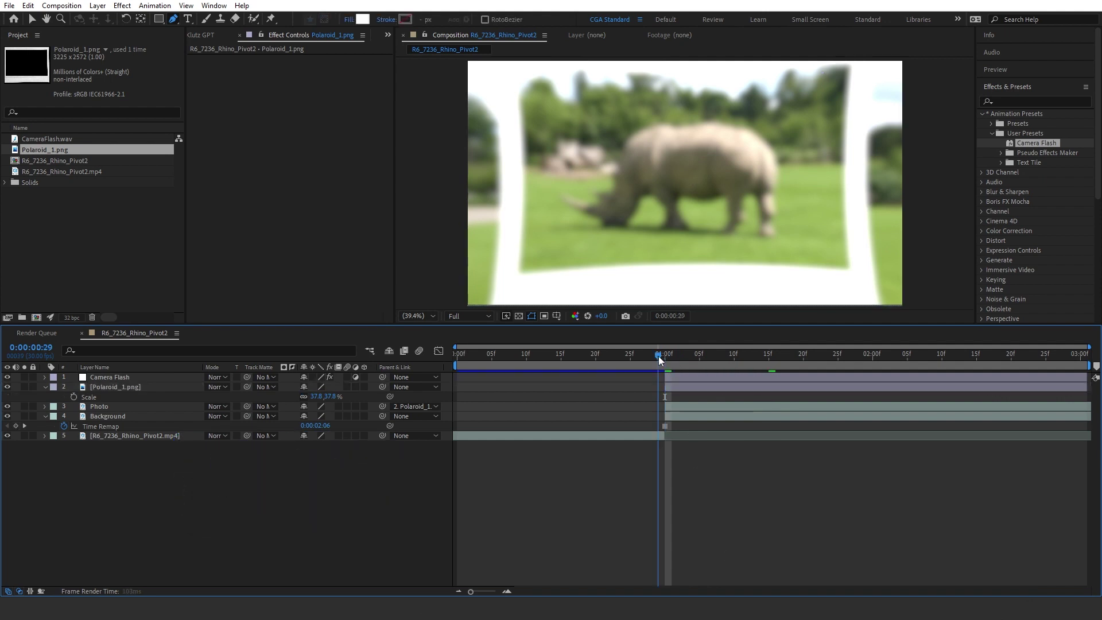
key("Home")
key("space")
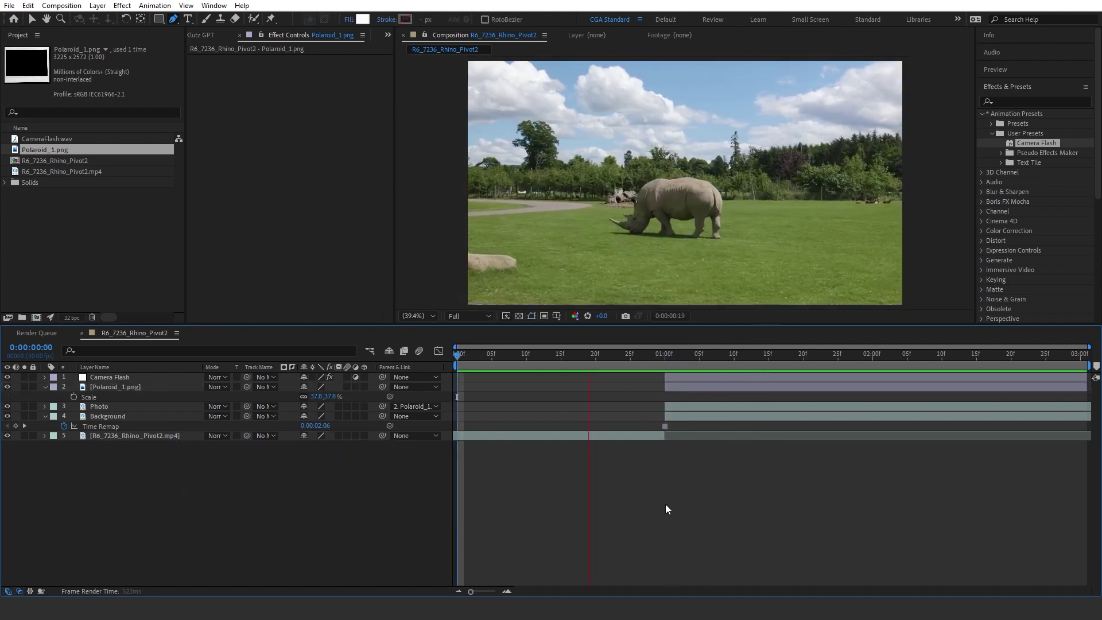
key("space")
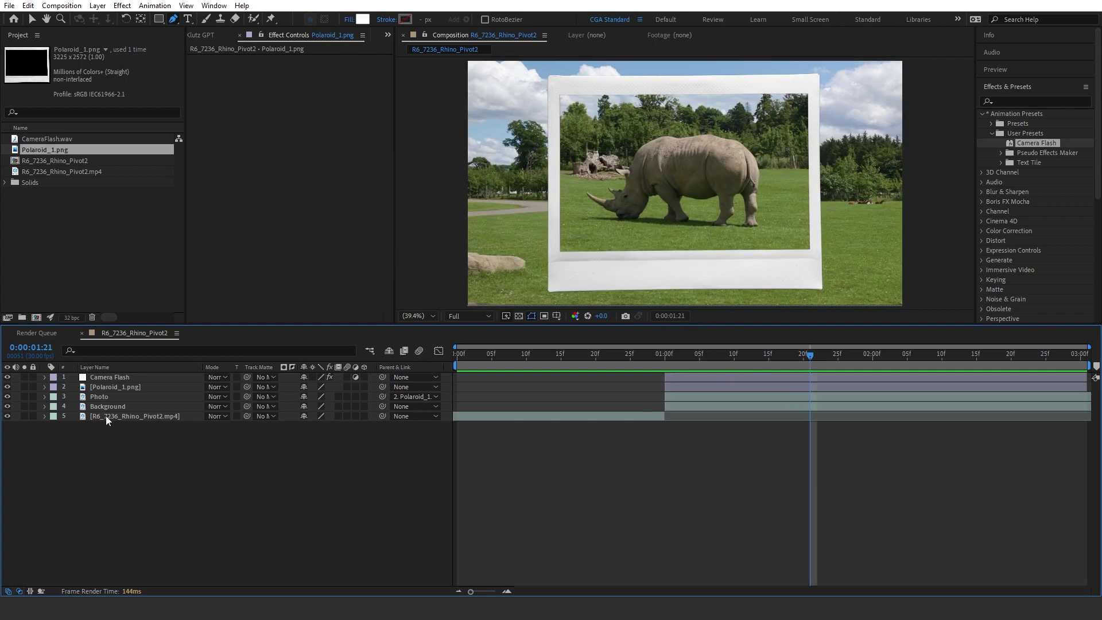
Step: Keyframe the Polaroid's Rotation to -10° at 0:00:01:00, with a second keyframe at 1:20
left_click(119, 387)
key("r")
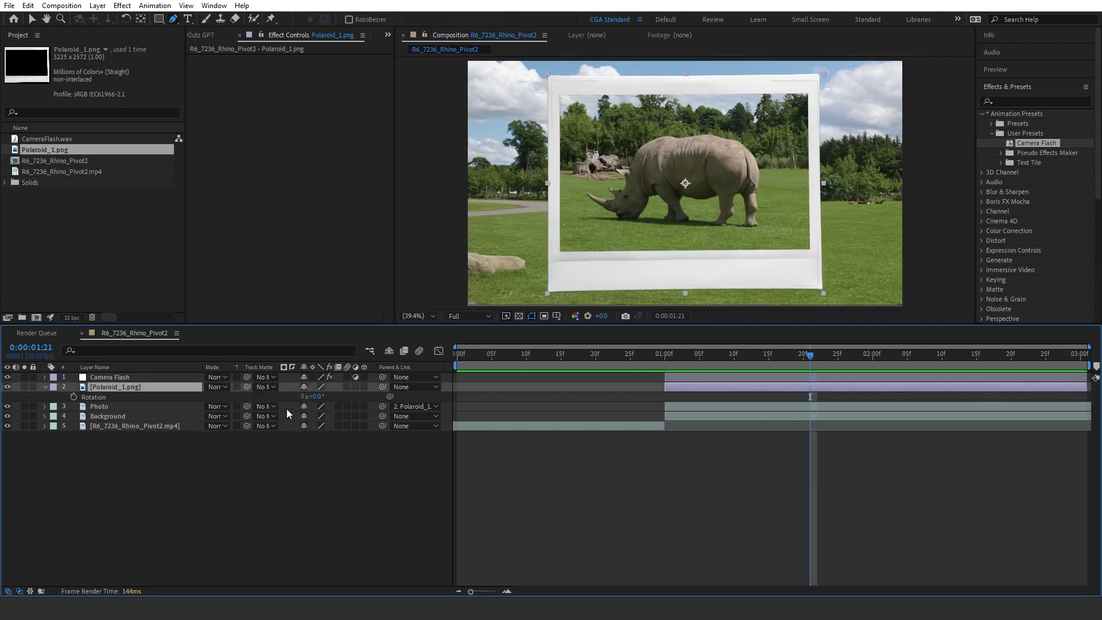
mouse_move(314, 400)
left_mouse_down()
mouse_move(304, 398)
mouse_move(314, 397)
left_mouse_up()
left_click_drag(677, 360, 670, 360)
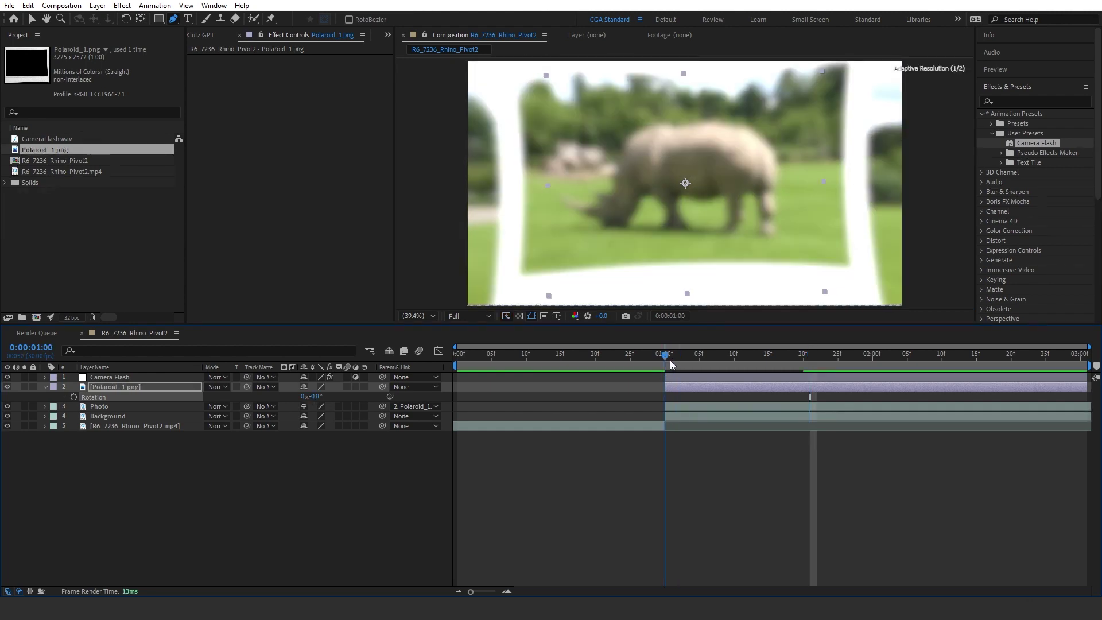
left_click(74, 396)
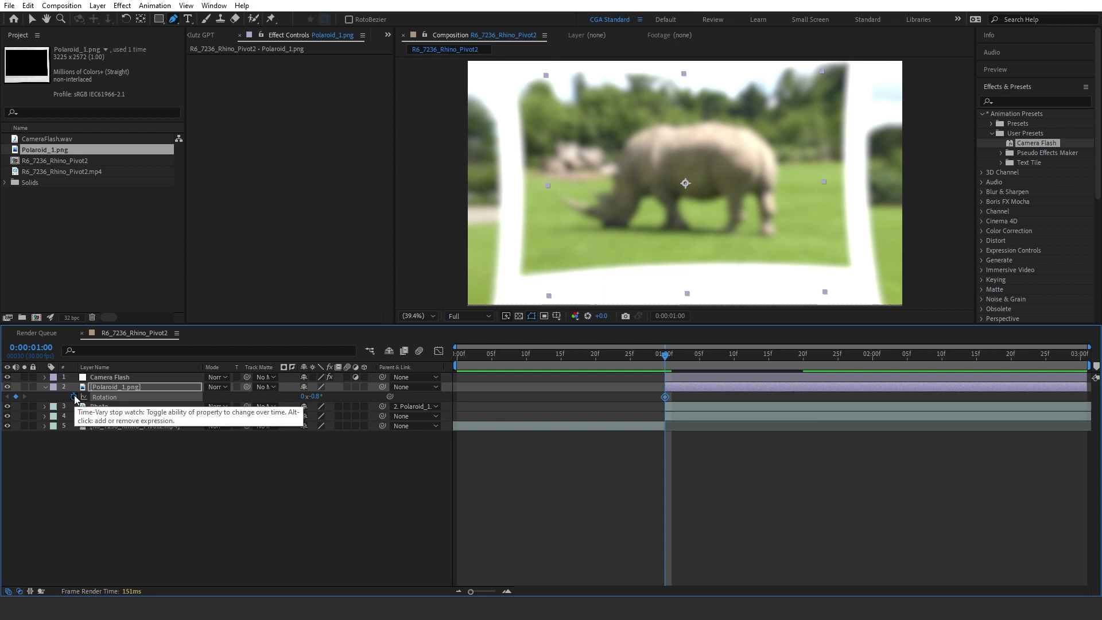
key("shift+Page_Down")
key("shift+Page_Down")
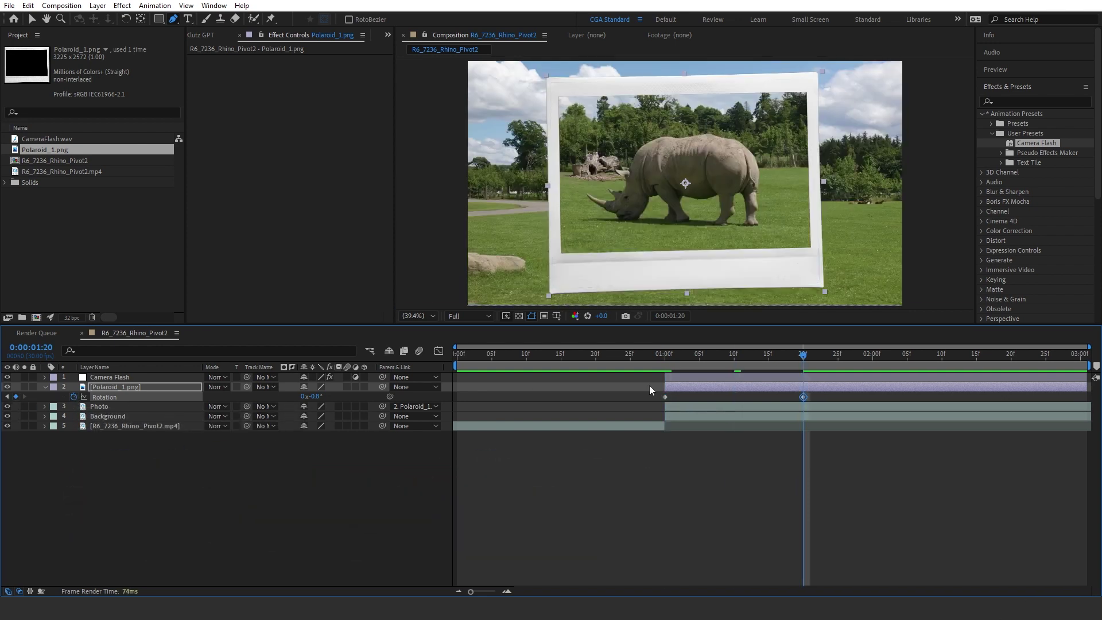
left_click(666, 359)
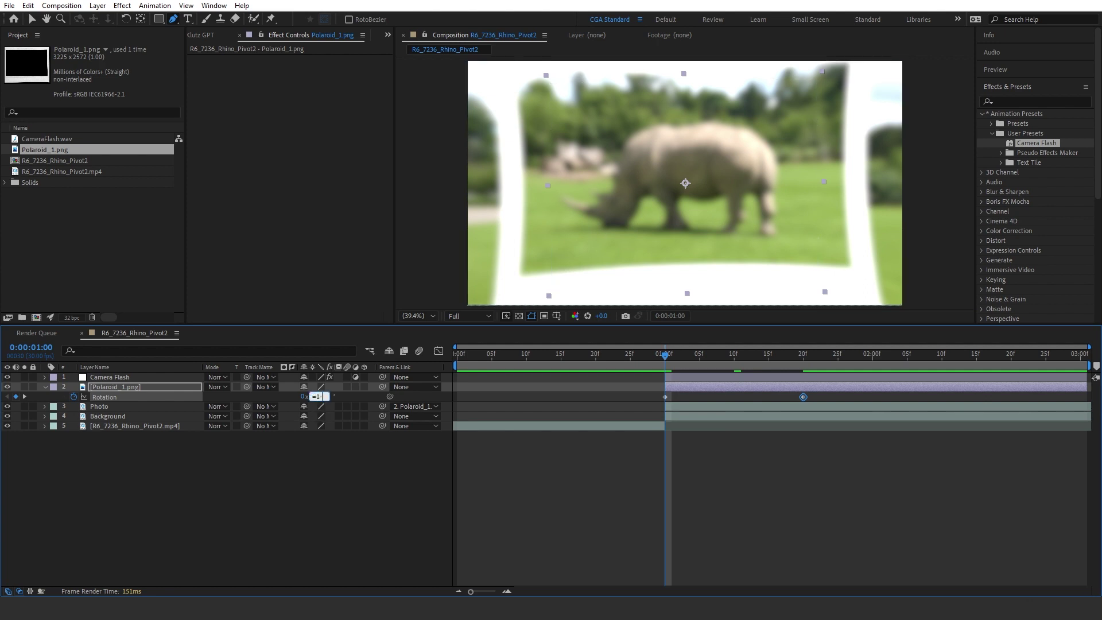
key("Return")
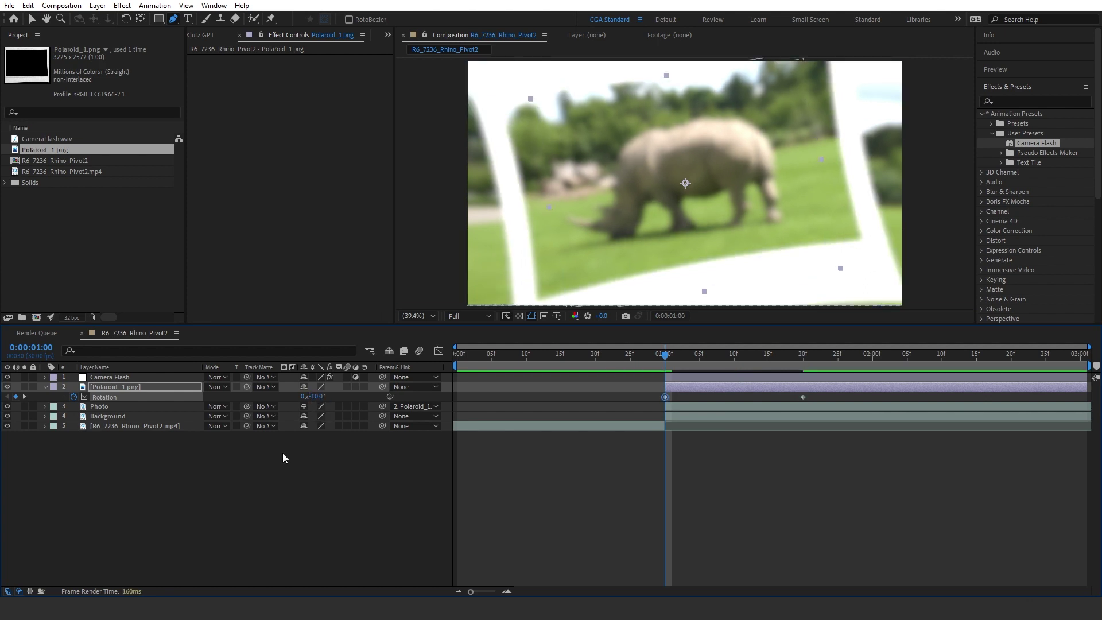
Step: Keyframe the Polaroid's Scale at 37.8% at 1:00 and 33% at 1:20
key("shift+s")
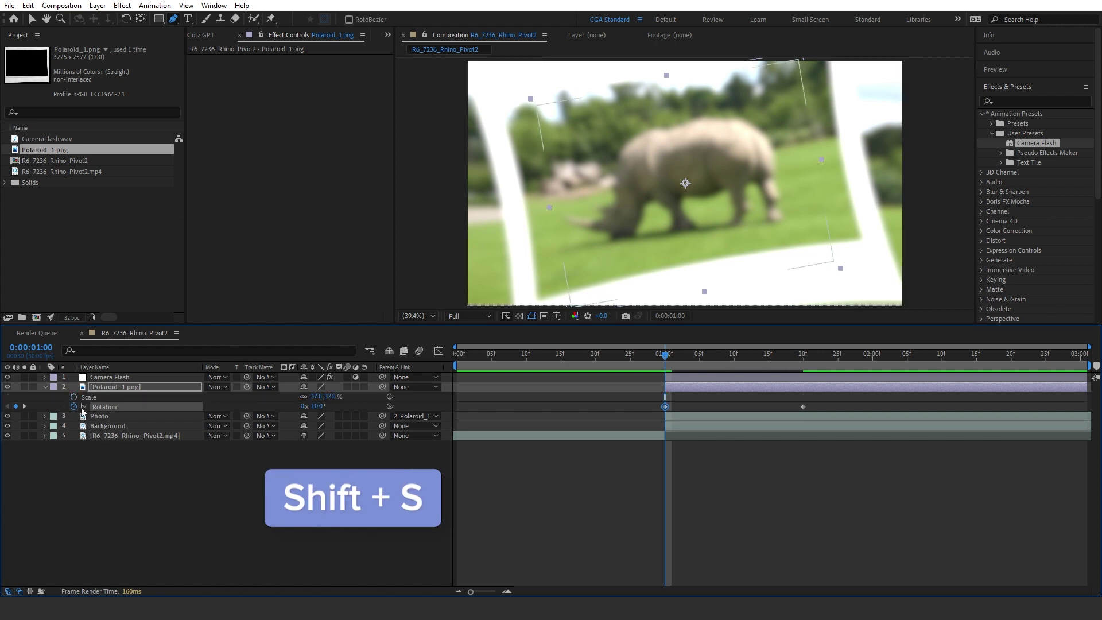
left_click(73, 397)
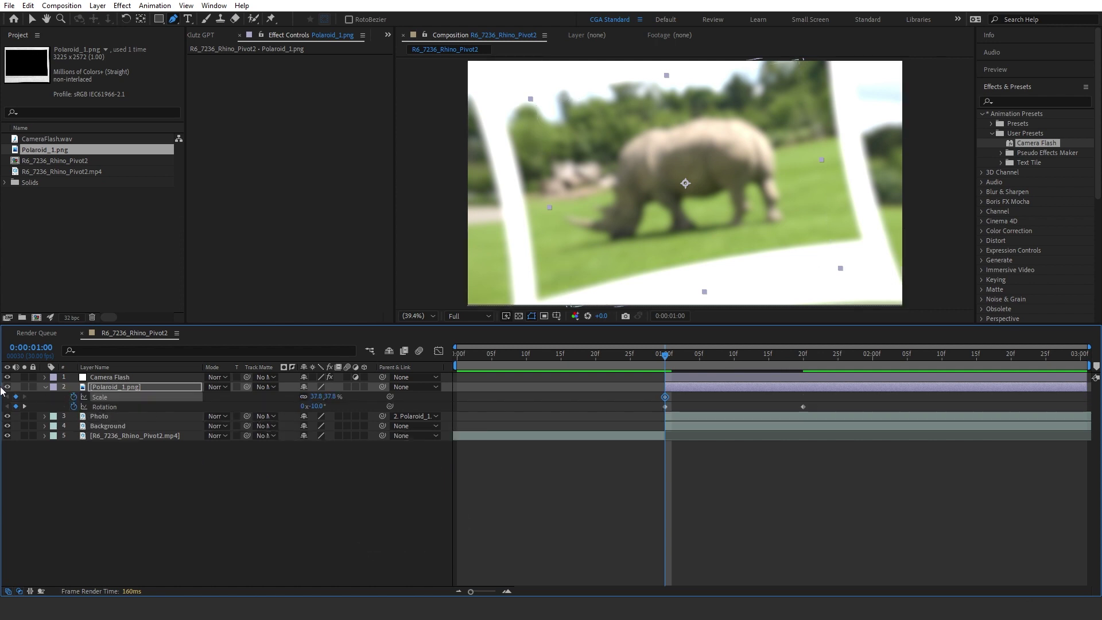
key("shift+Page_Down")
key("shift+Page_Down")
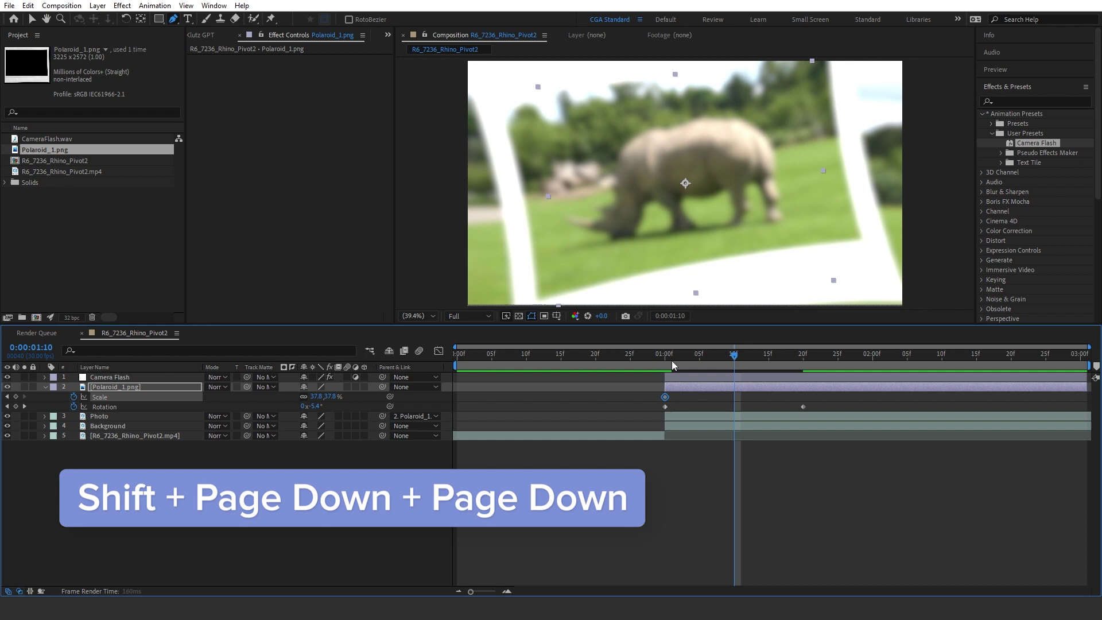
left_click_drag(314, 396, 291, 400)
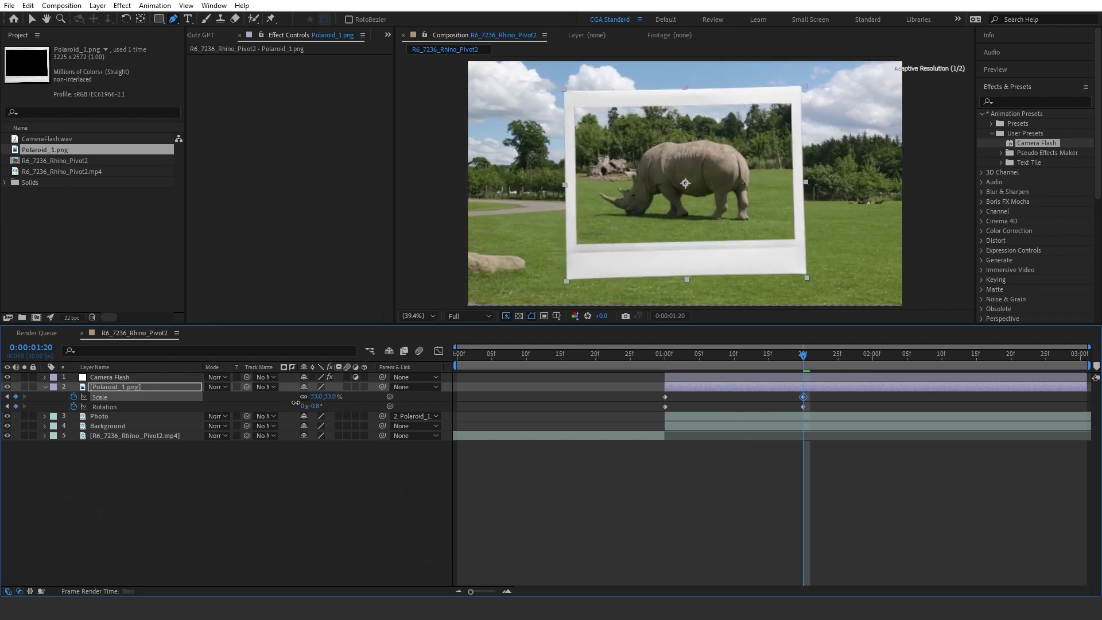
left_click(619, 412)
Step: Easy-ease the 1:20 keyframes, lengthen the ease in the Graph Editor, and preview
left_click_drag(831, 414, 793, 395)
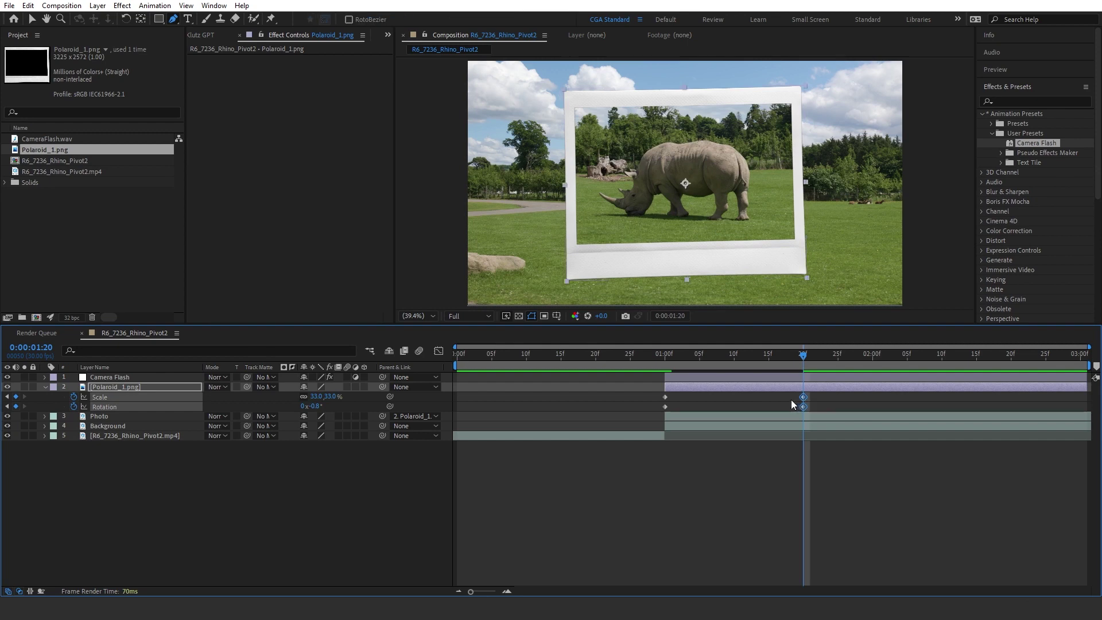
key("F9")
left_click(438, 351)
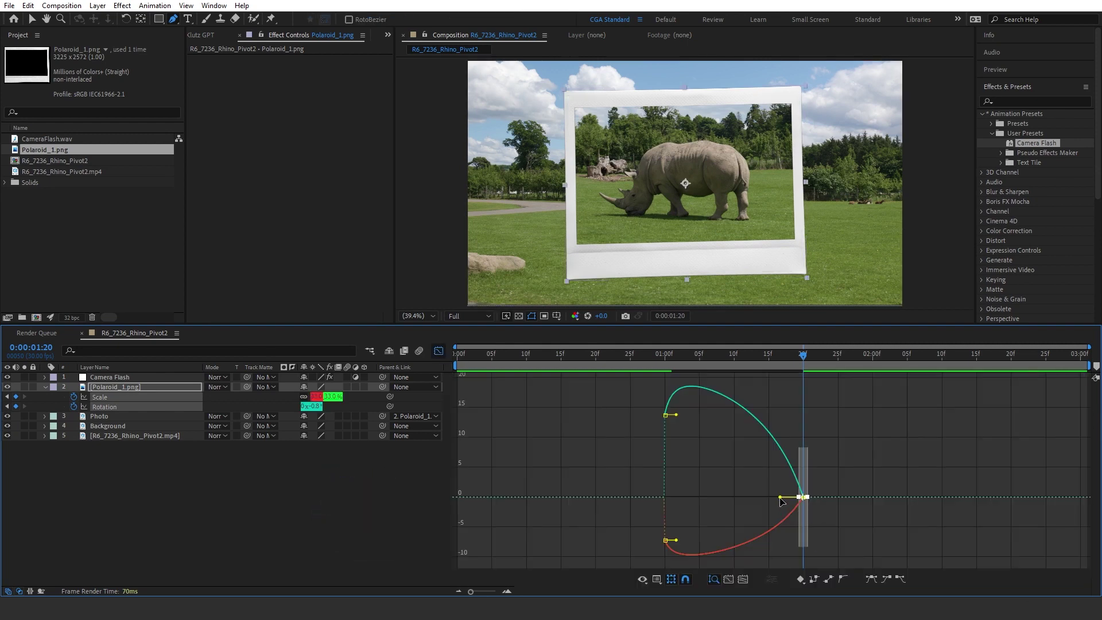
left_click_drag(780, 498, 646, 499)
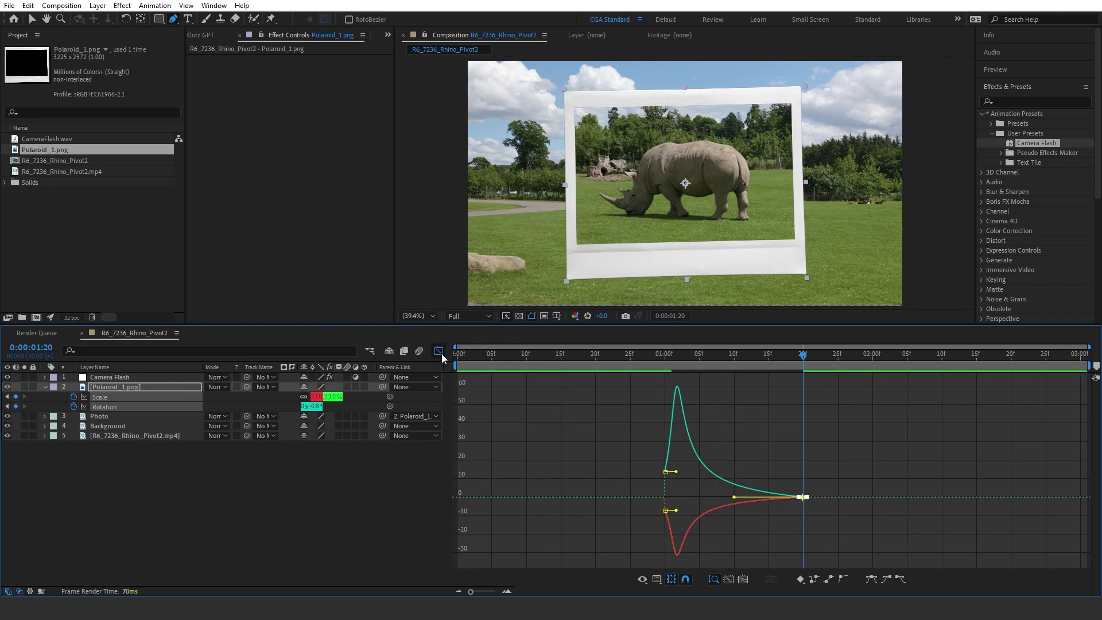
left_click(439, 351)
key("Home")
key("space")
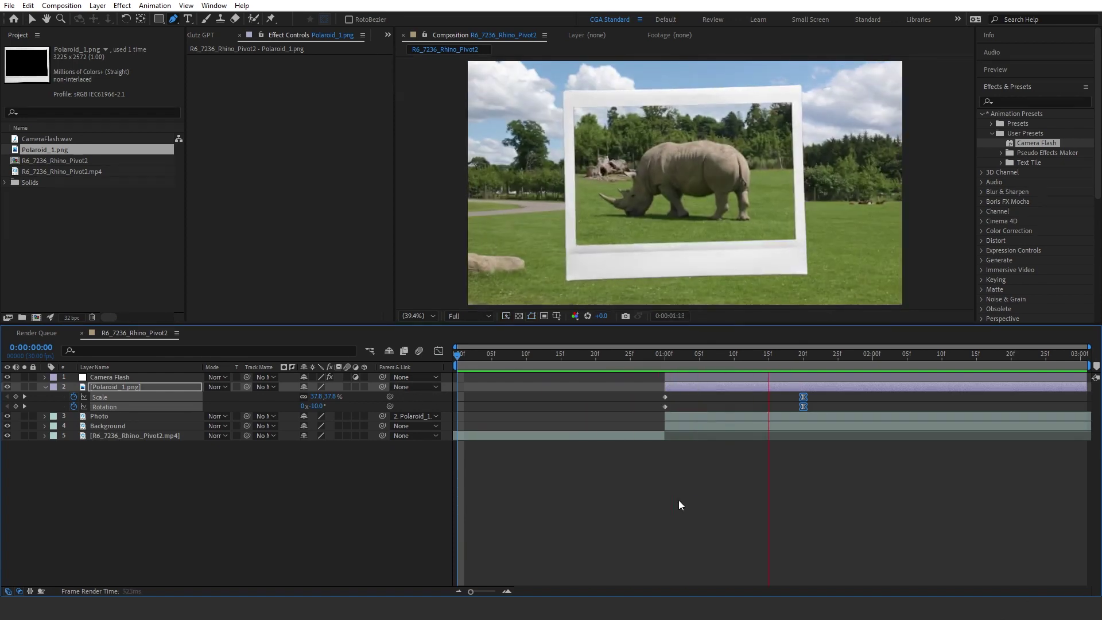
Step: Apply Fast Box Blur with Blur Radius 20 to the Background layer
left_click(81, 457)
left_click(99, 426)
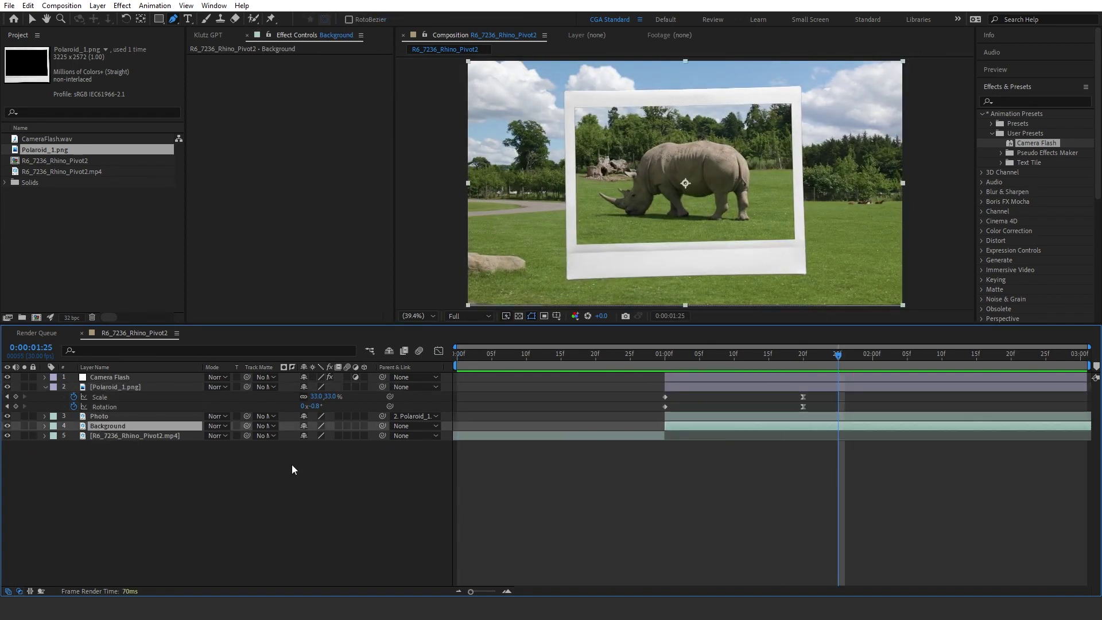
key("ctrl+space")
type("fas")
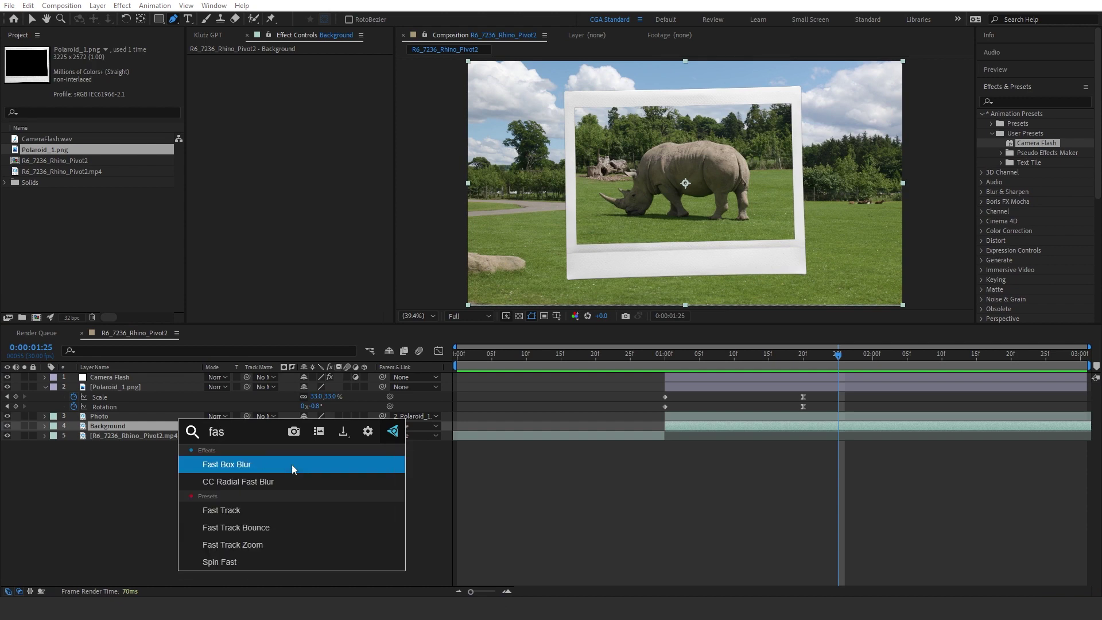
left_click(291, 464)
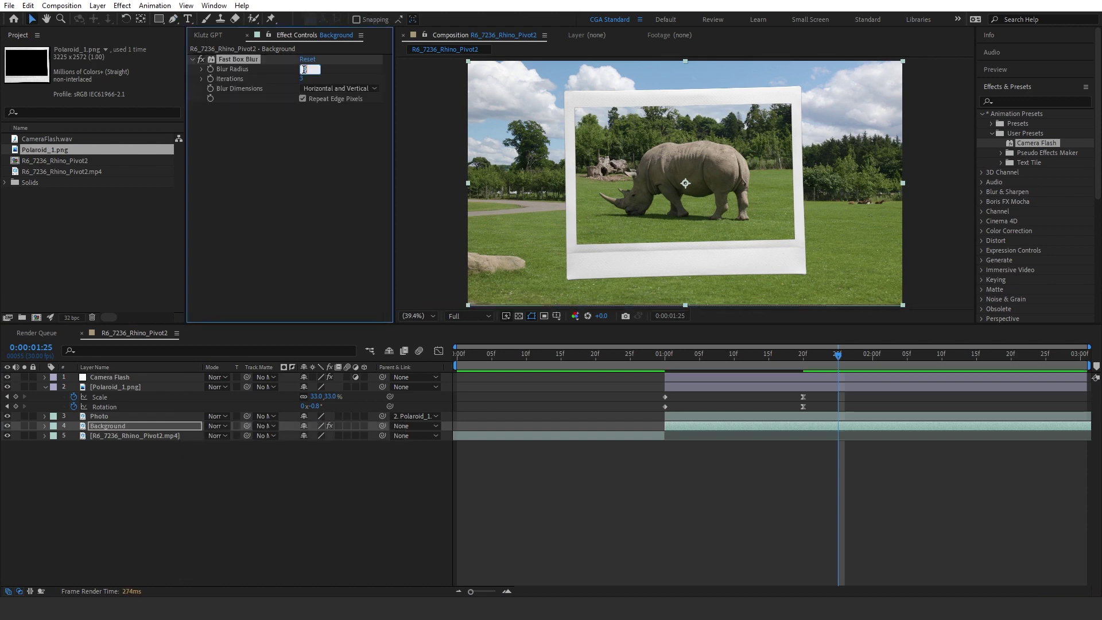
type("20")
key("Return")
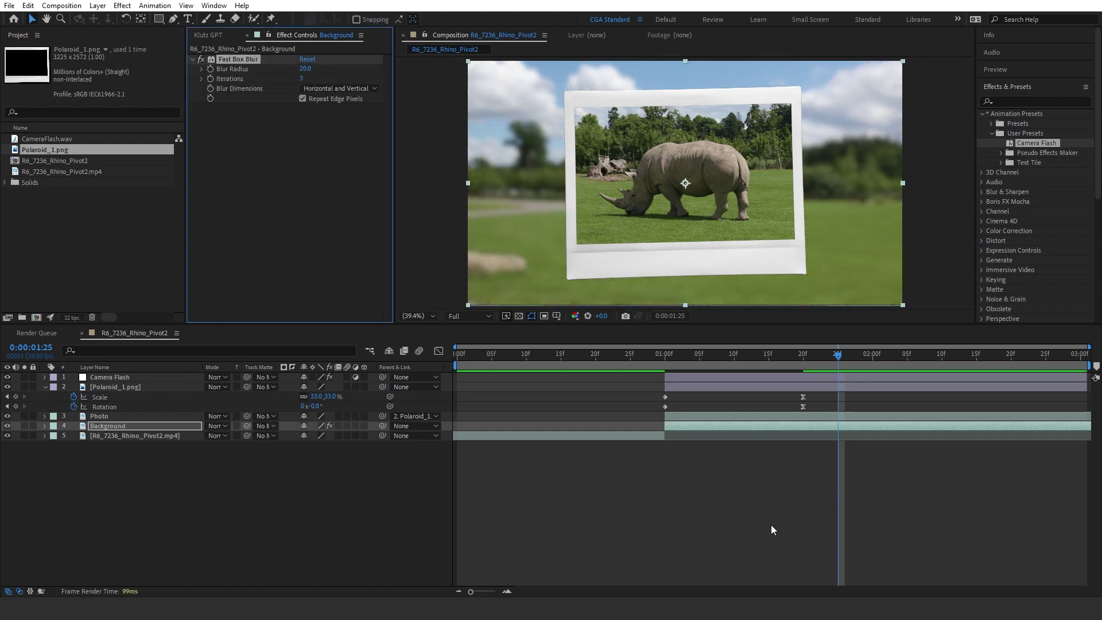
left_click(767, 534)
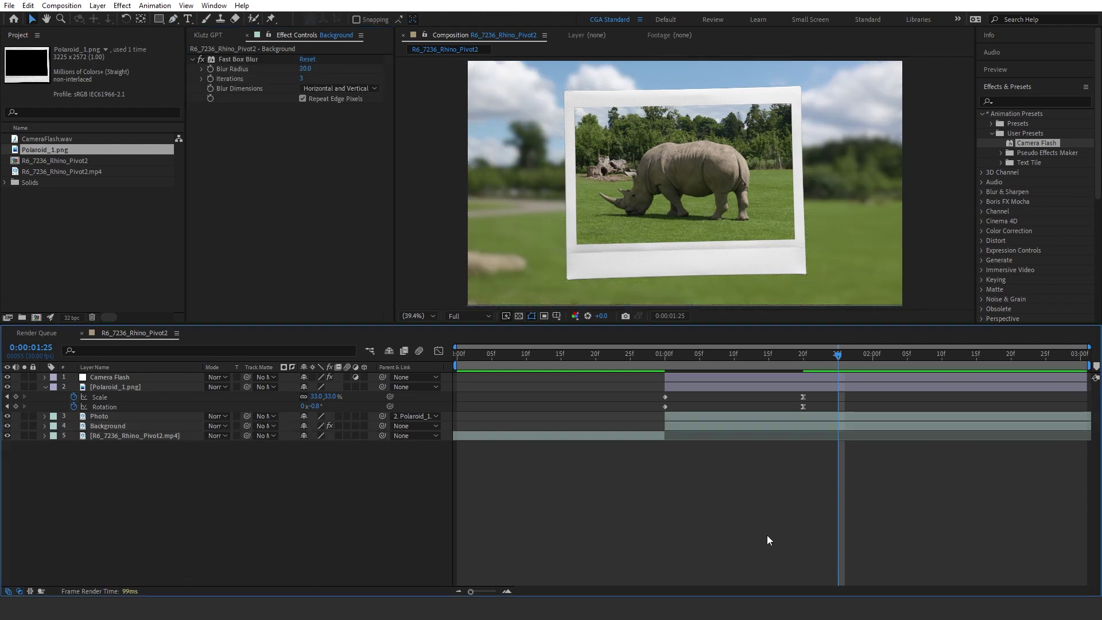
Step: Add a Drop Shadow to Photo with distance 75, softness 100 and opacity 60%
left_click(102, 415)
key("ctrl+space")
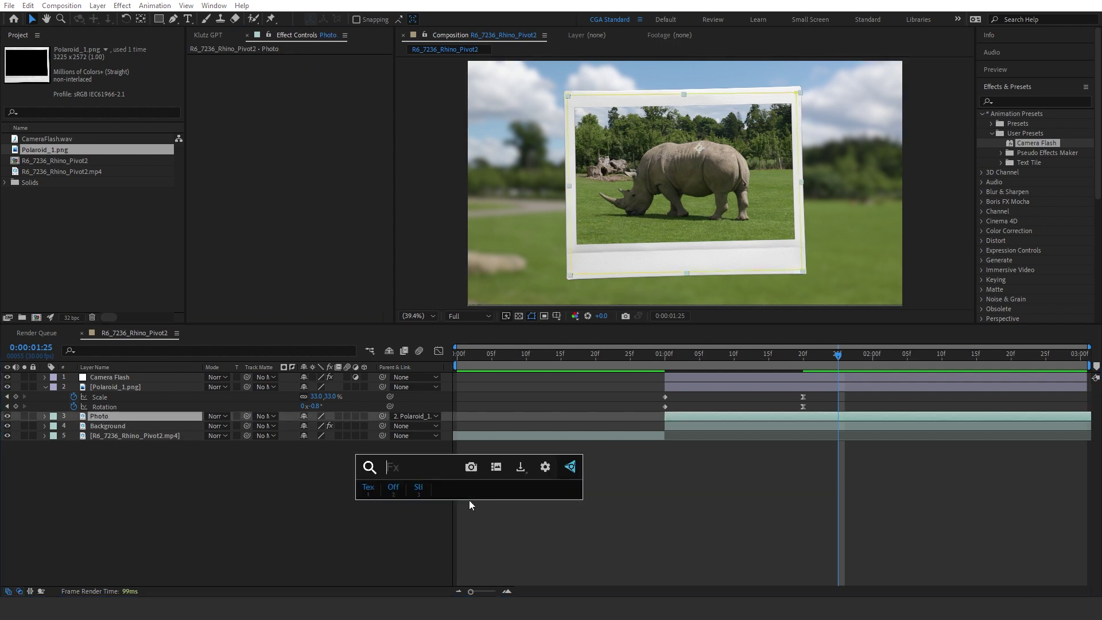
type("drop")
key("Return")
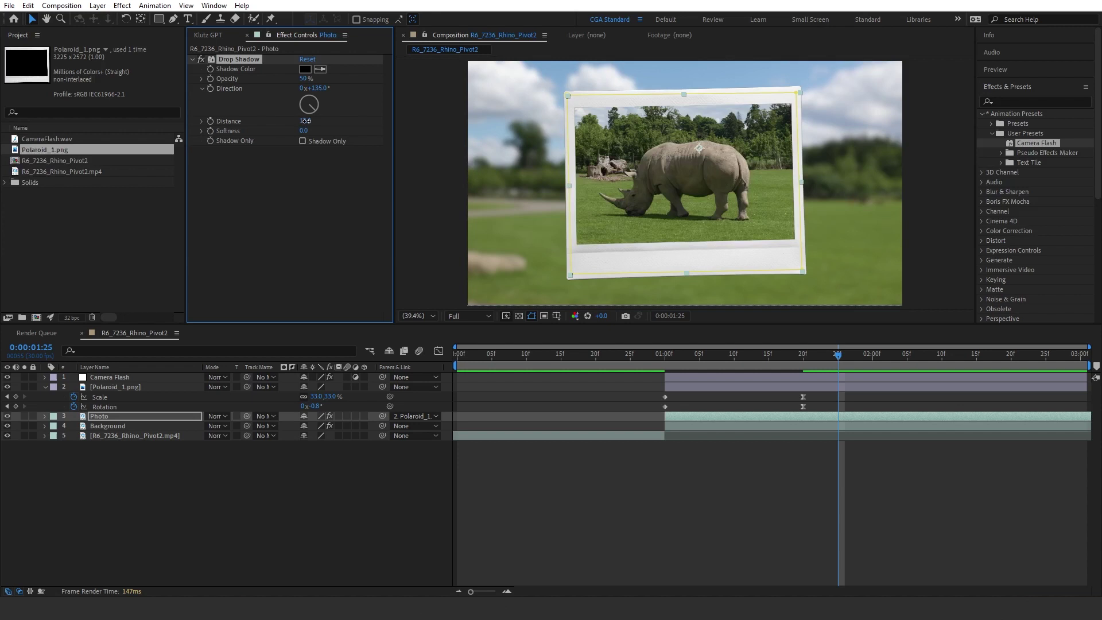
left_click_drag(306, 121, 363, 123)
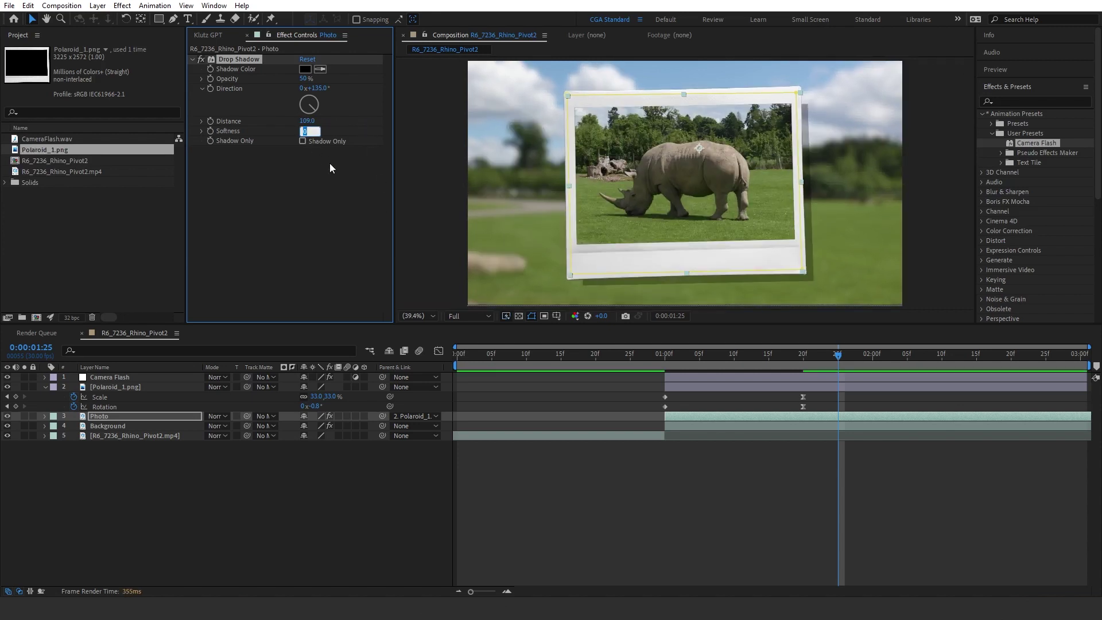
type("100")
key("Return")
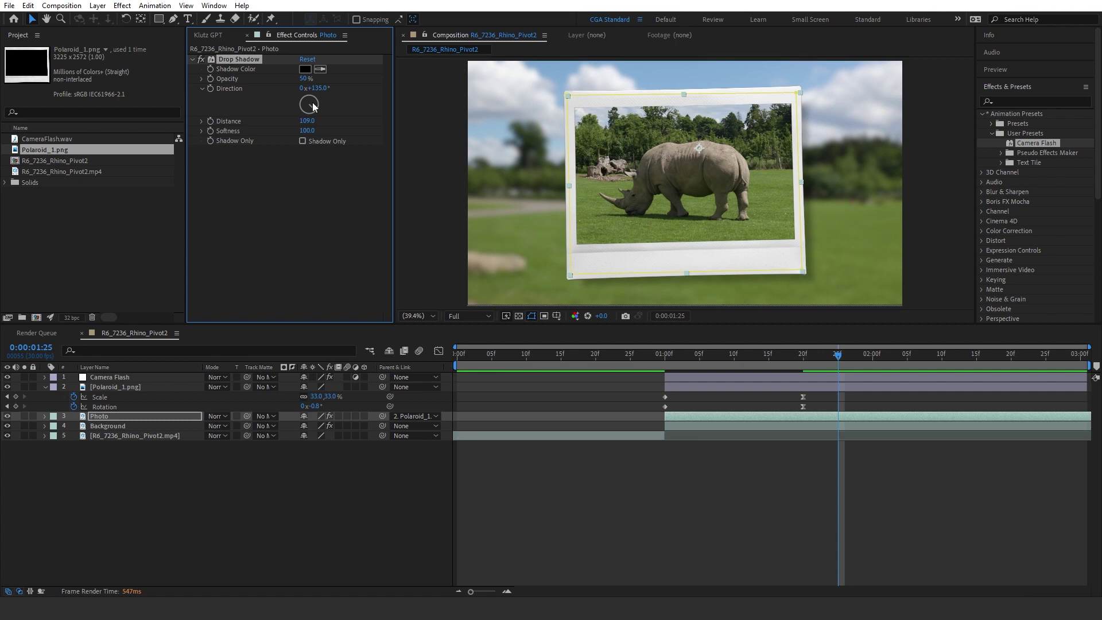
left_click(308, 121)
type("75")
key("Return")
left_click(304, 79)
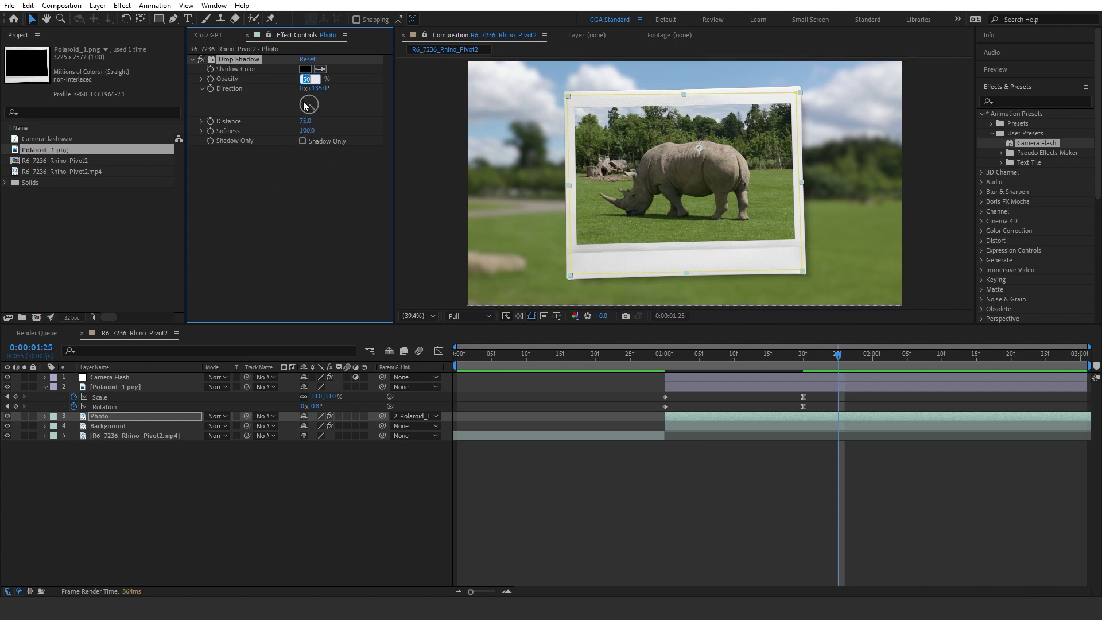
type("60")
key("Return")
Step: Duplicate the shadow and set the copy to distance 150, softness 220, opacity 30%
key("ctrl+d")
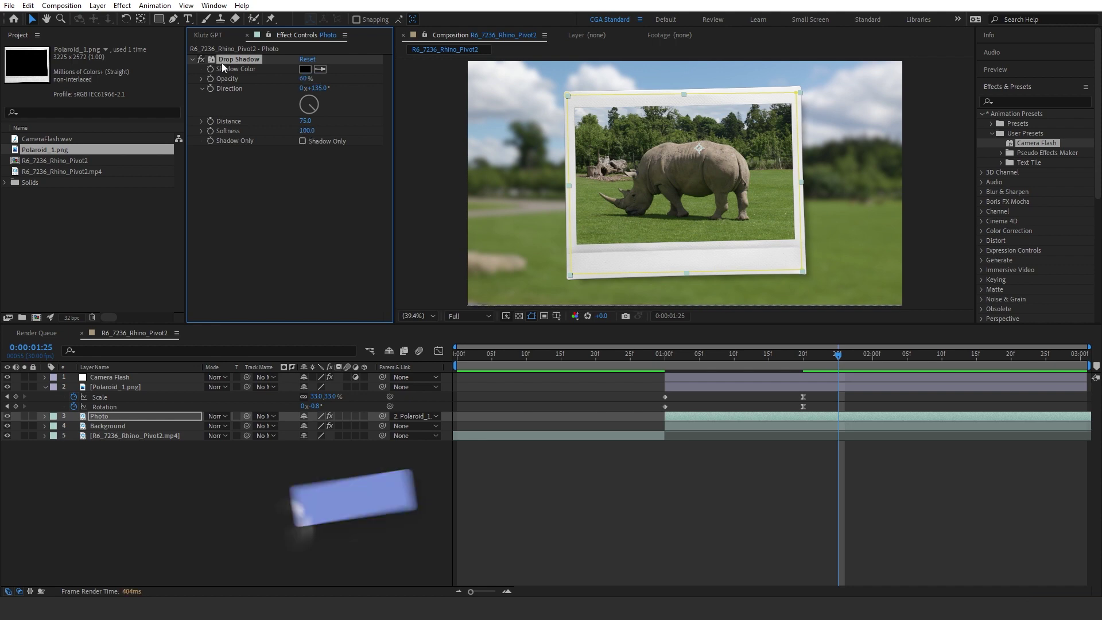
left_click(308, 222)
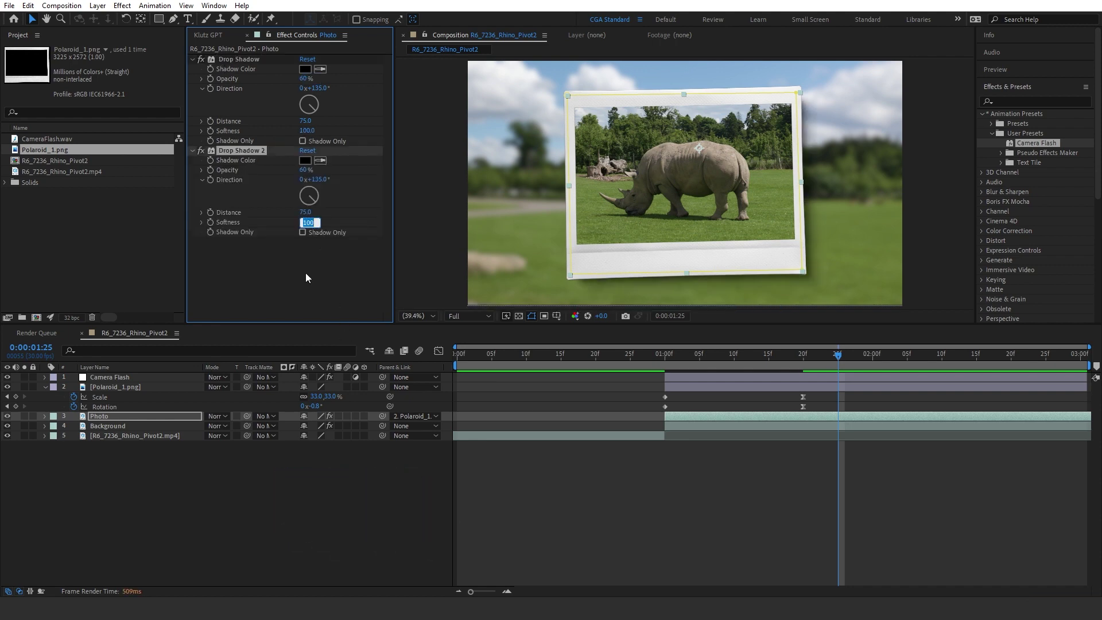
left_click(306, 212)
type("150")
key("Return")
left_click(306, 224)
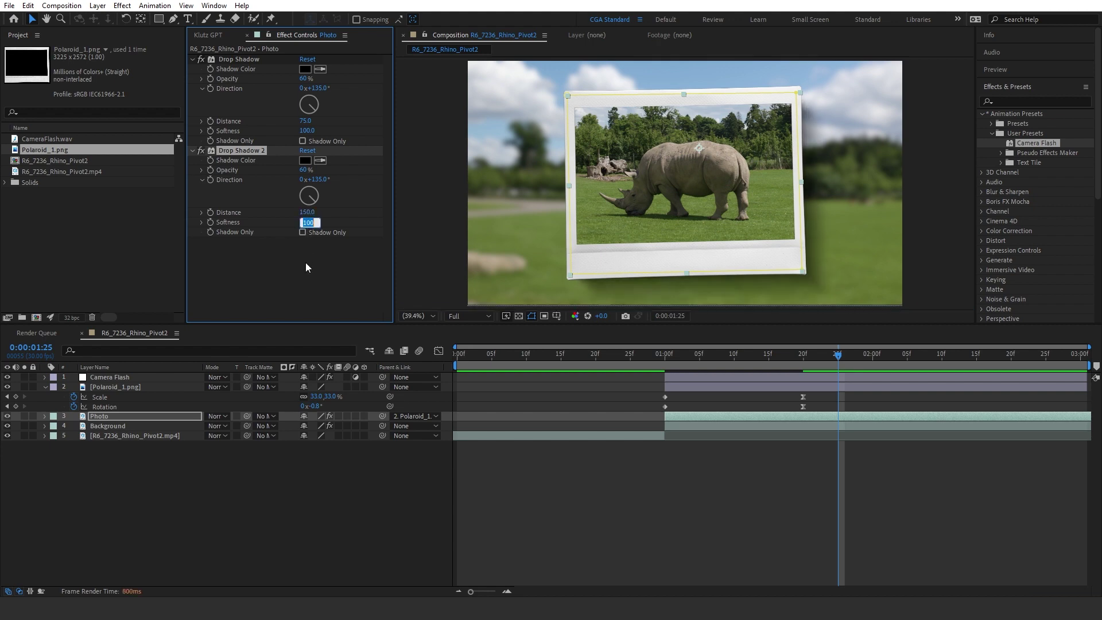
type("220")
key("Return")
left_click(304, 170)
type("30")
key("Return")
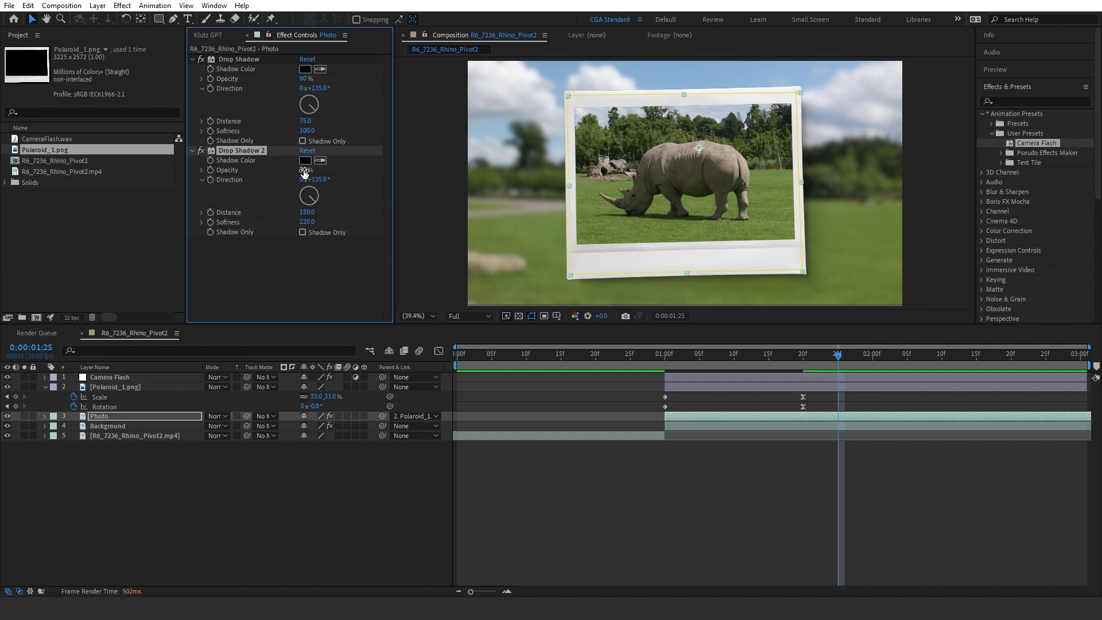
Step: Duplicate it again and set the third shadow to softness 350 and opacity 15%
key("ctrl+d")
left_click(308, 307)
type("3")
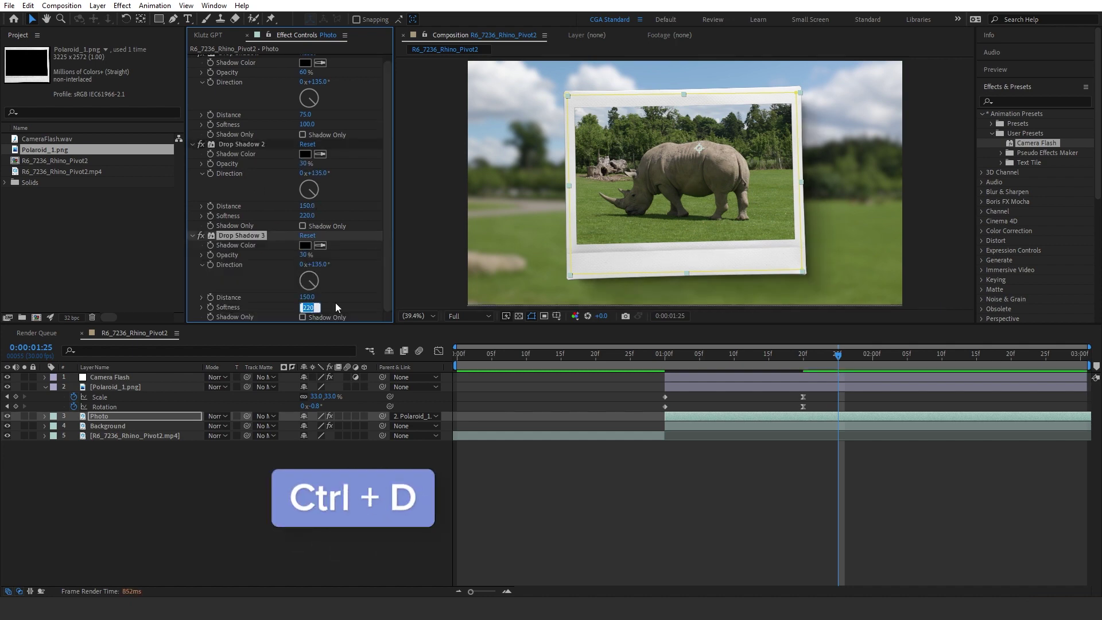
type("50")
key("Return")
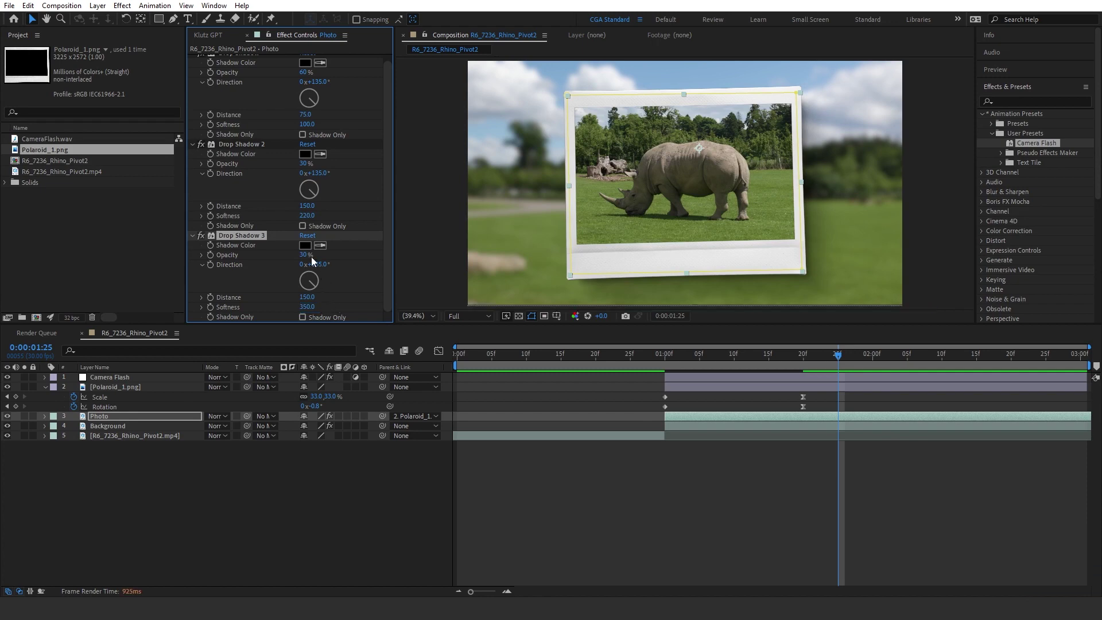
left_click(306, 255)
type("15")
key("Return")
Step: Preview the animation and scrub around the one-second mark
left_click(627, 361)
key("Home")
key("space")
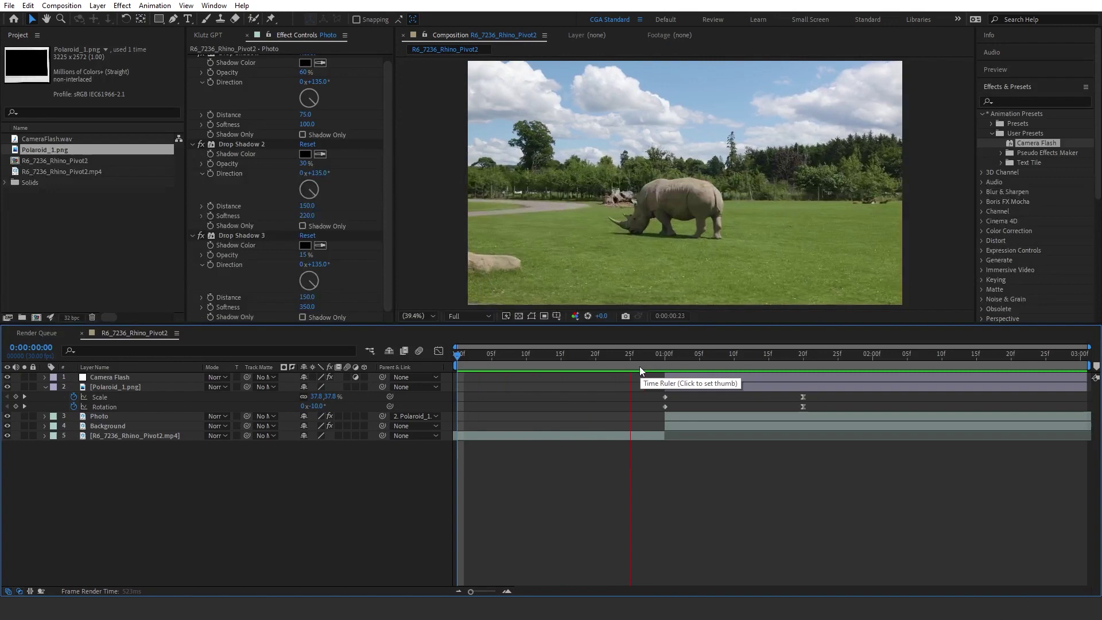
mouse_move(646, 361)
left_mouse_down()
mouse_move(673, 353)
mouse_move(657, 353)
left_mouse_up()
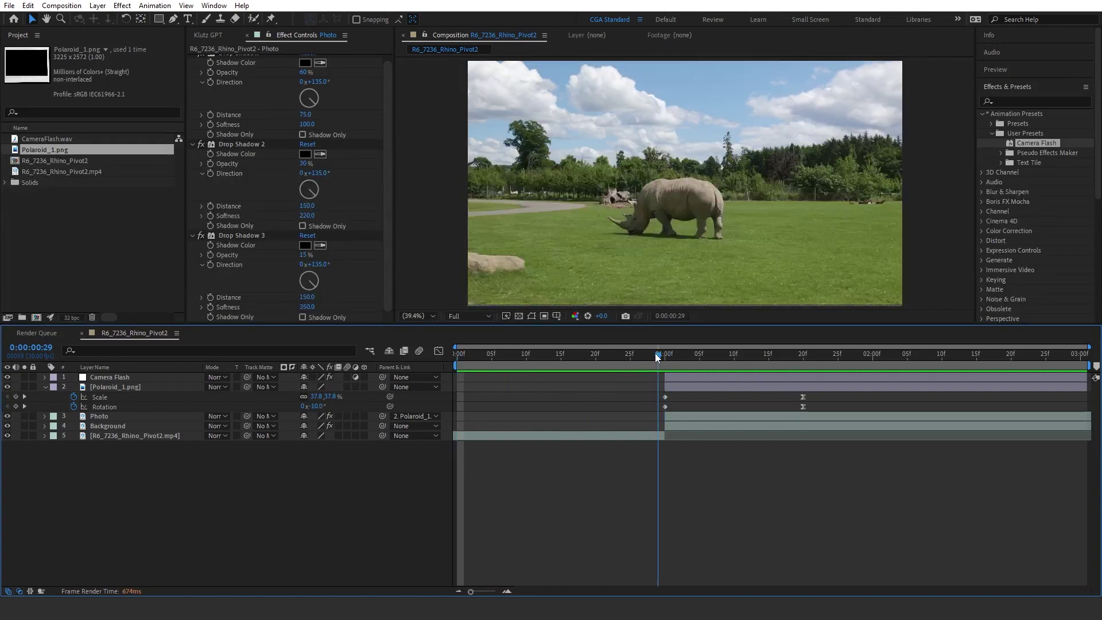
Step: Apply CC Light Sweep to Photo and move it above the Drop Shadow effects
left_click(793, 415)
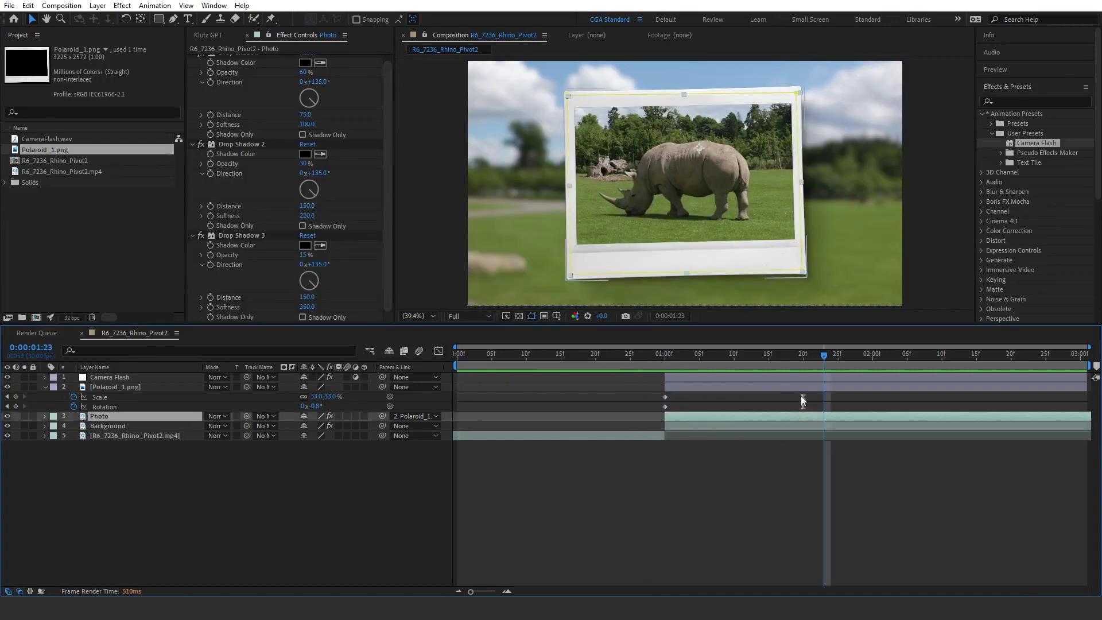
key("ctrl+space")
type("li")
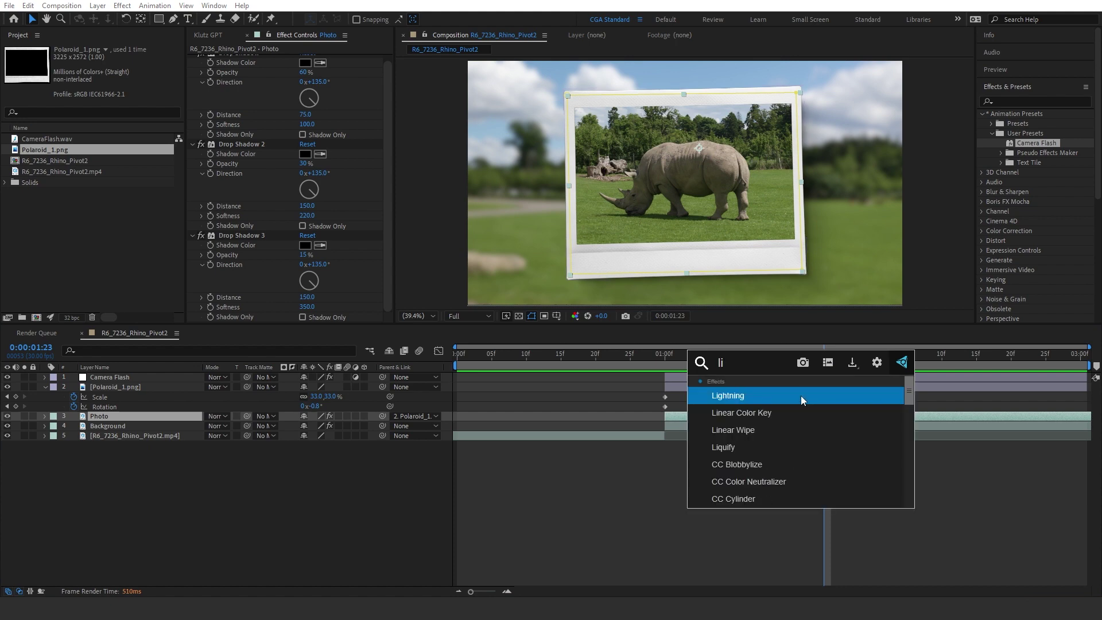
type("ght swe")
key("Return")
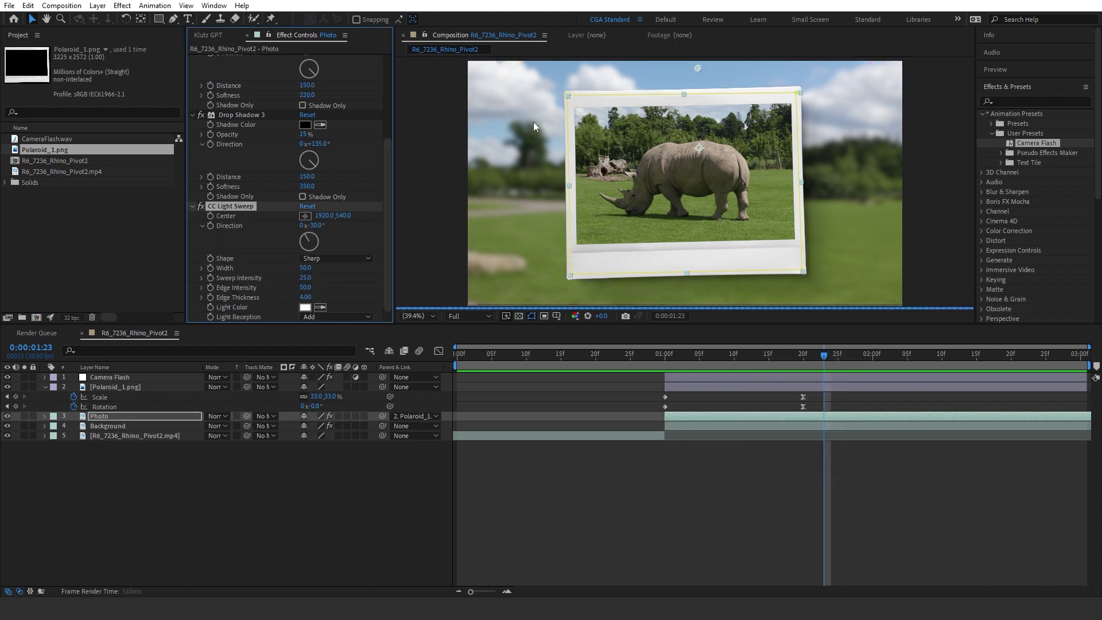
left_click_drag(221, 205, 243, 55)
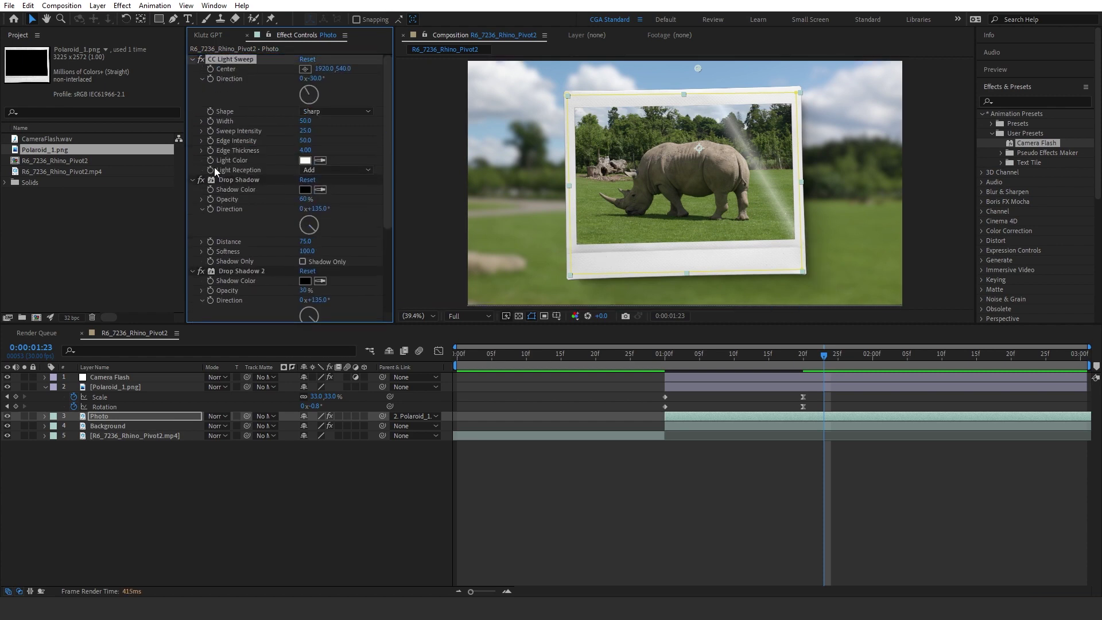
Step: Set the light sweep to Smooth shape, Width 121 and Sweep Intensity 8.0
left_click(345, 110)
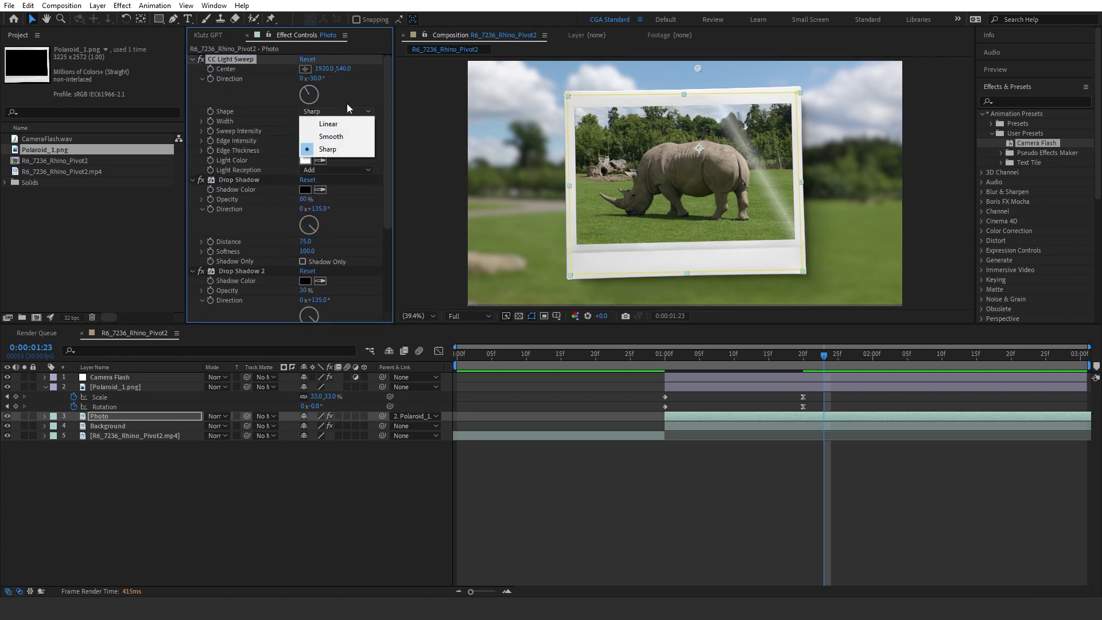
left_click(354, 138)
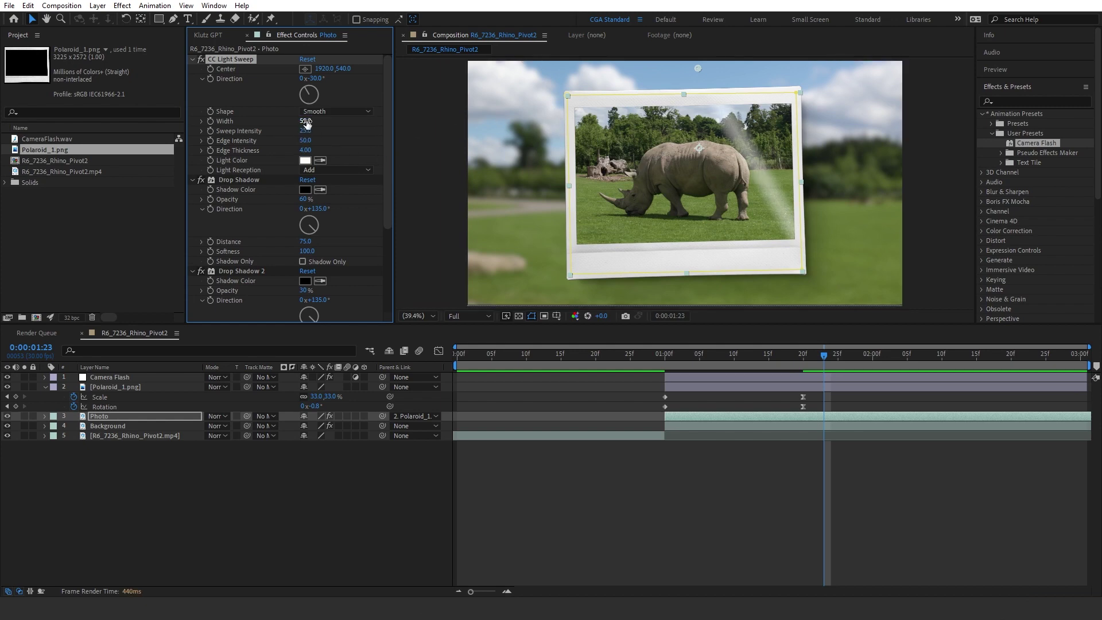
left_click_drag(305, 121, 343, 118)
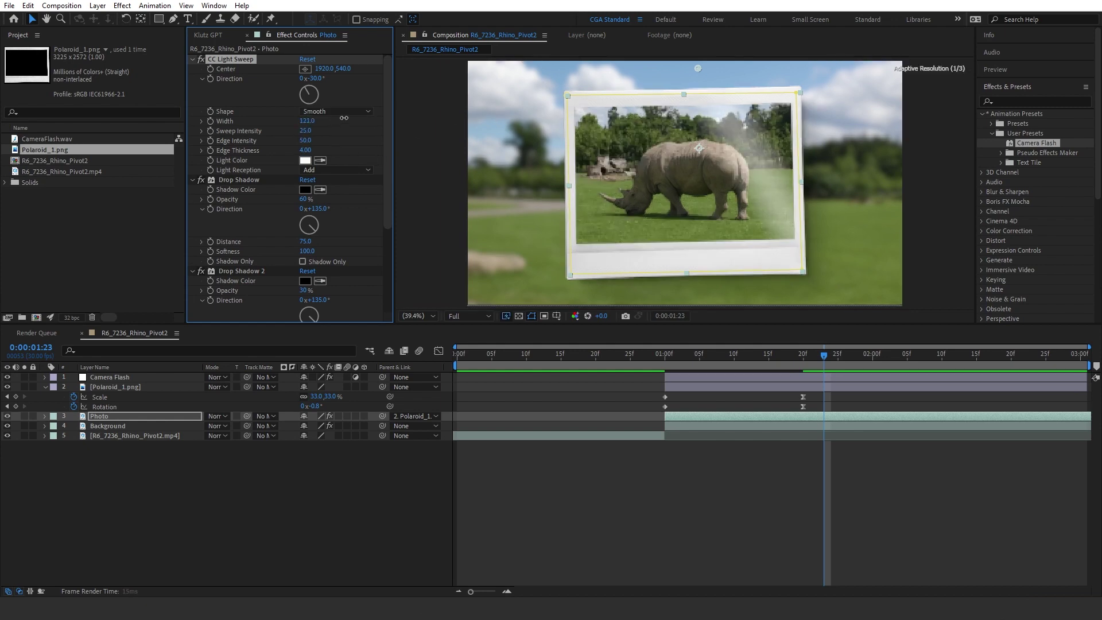
left_click(305, 130)
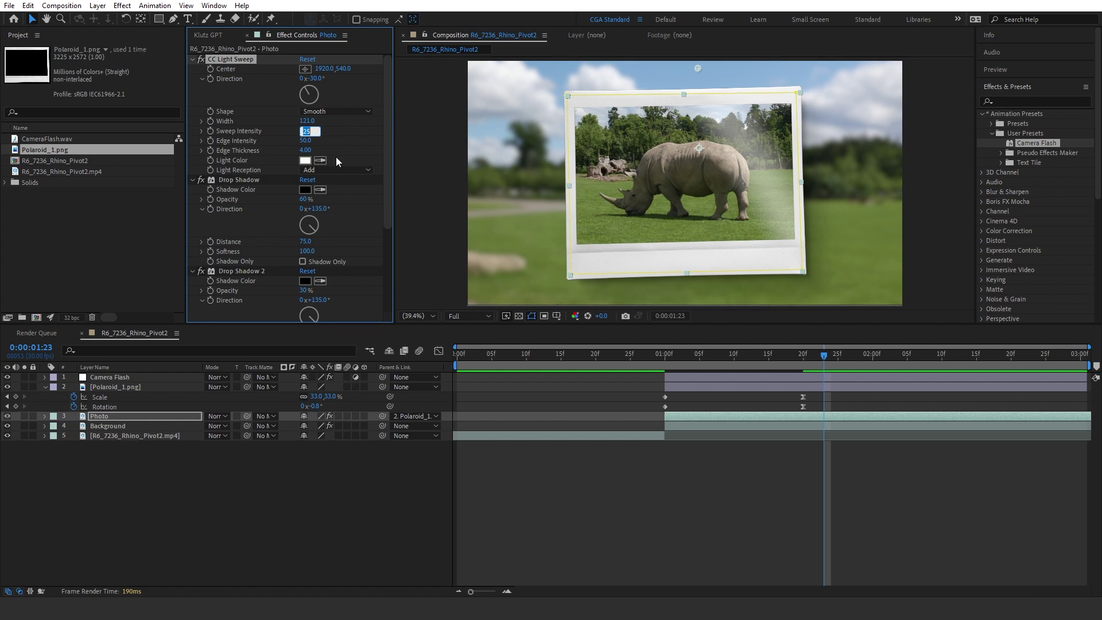
type("4")
key("Return")
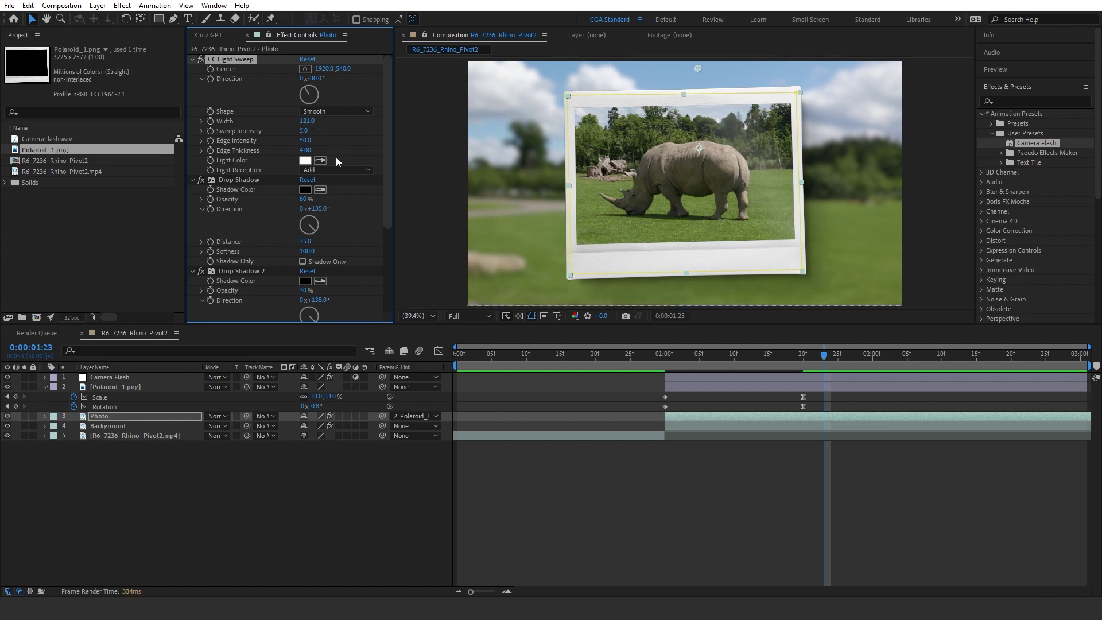
left_click(305, 131)
type("8")
key("Return")
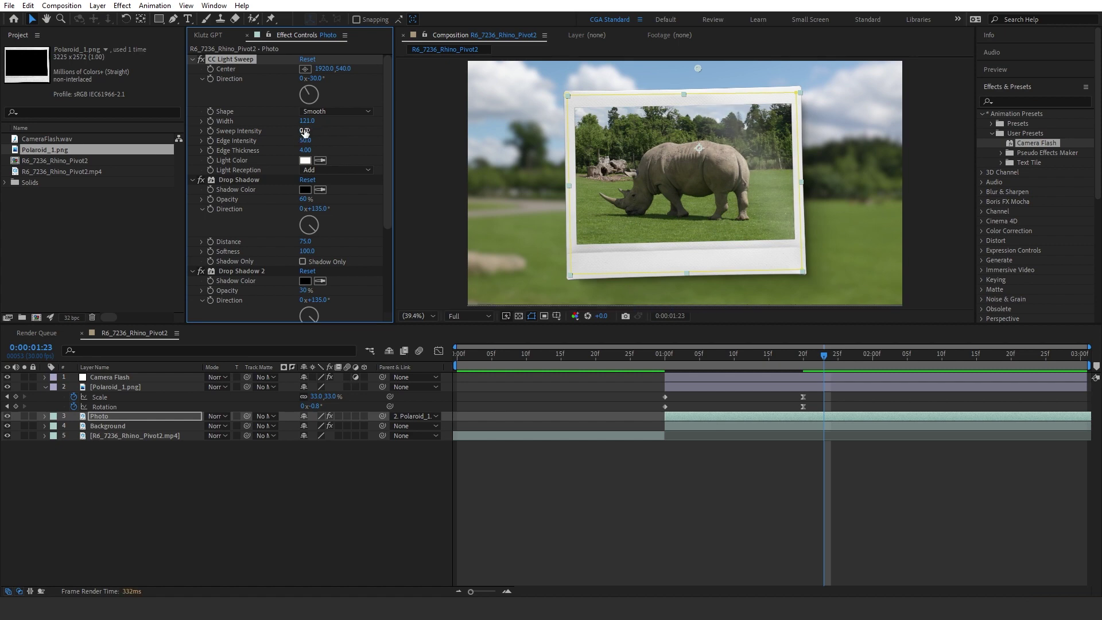
Step: Keyframe the light sweep Center at 1:20, then set Center X to 1315 at 1:00
left_click_drag(808, 360, 804, 360)
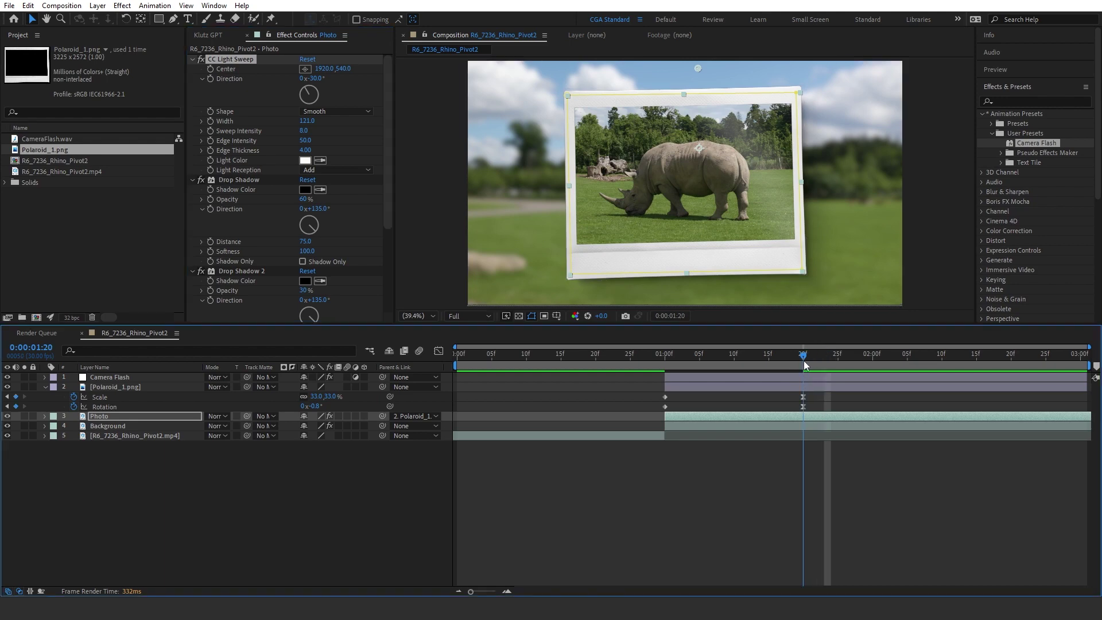
left_click(799, 417)
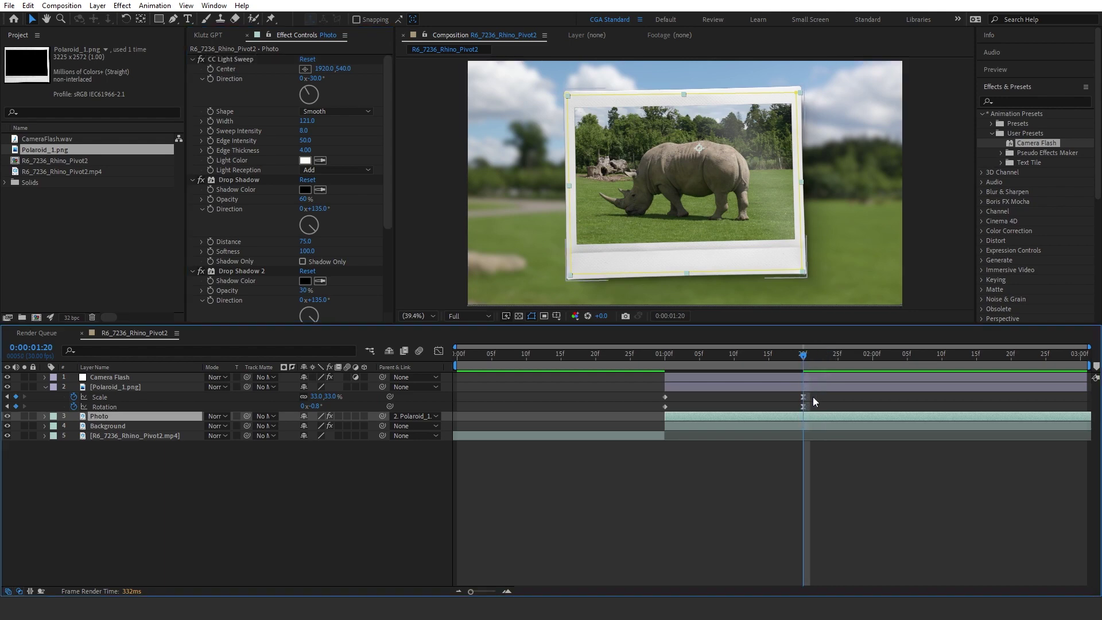
left_click(210, 69)
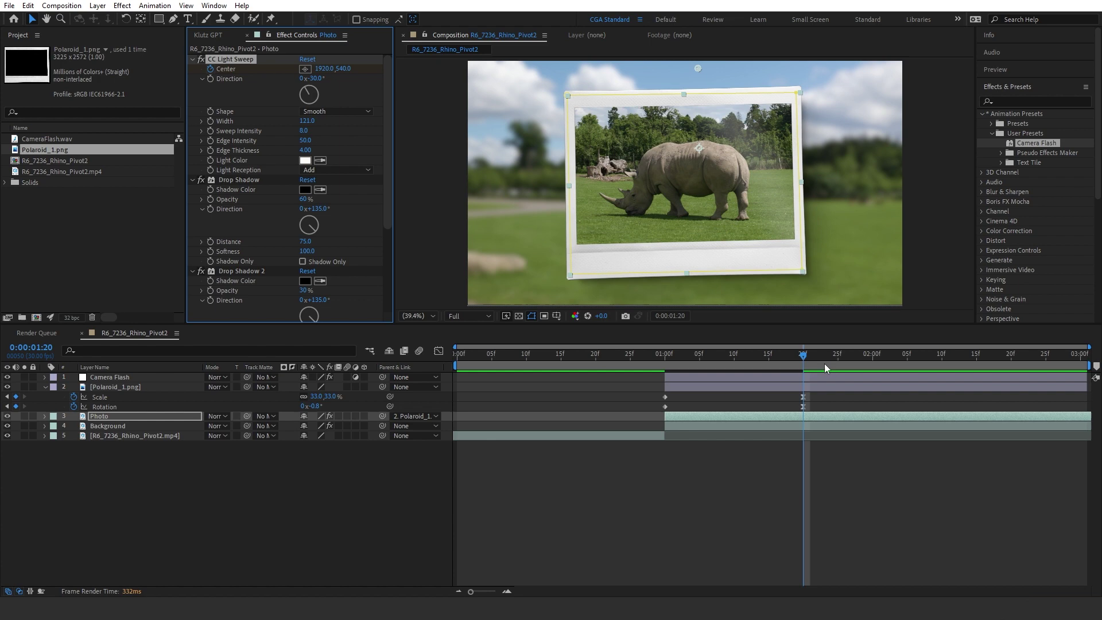
left_click_drag(806, 355, 667, 360)
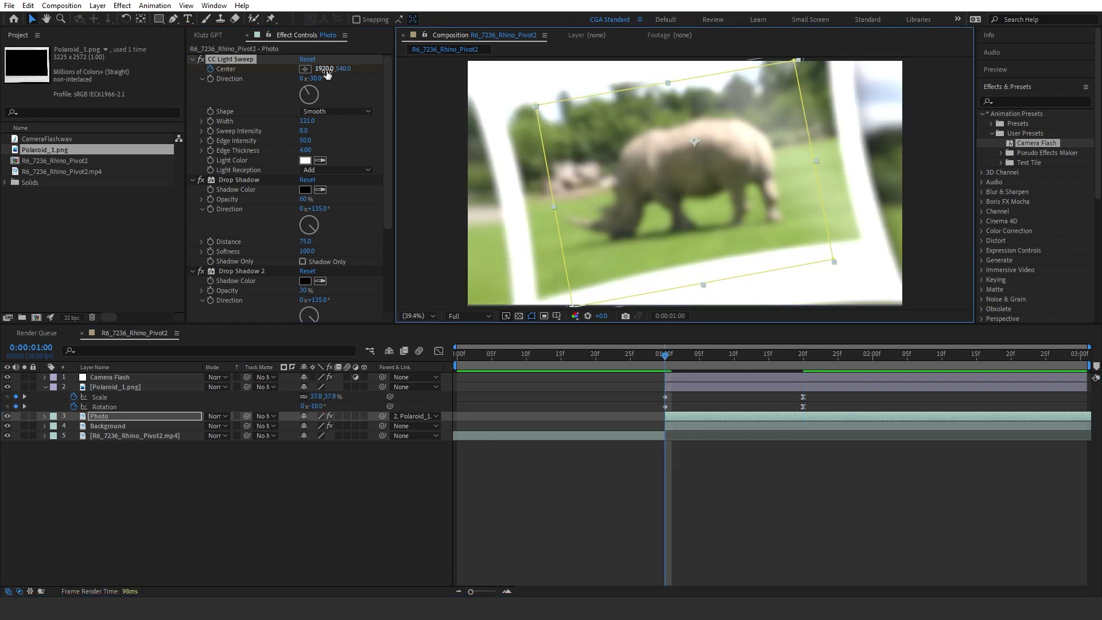
left_click_drag(323, 68, 17, 124)
Step: Easy-ease the end Center keyframe and sharpen its speed curve in the Graph Editor
left_click(687, 487)
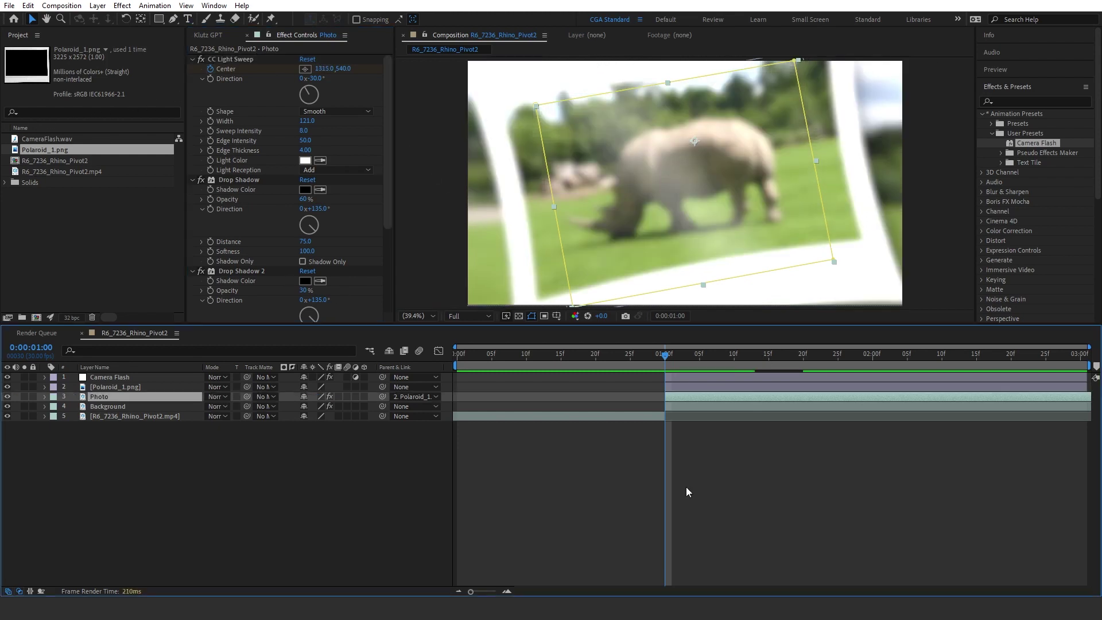
key("u")
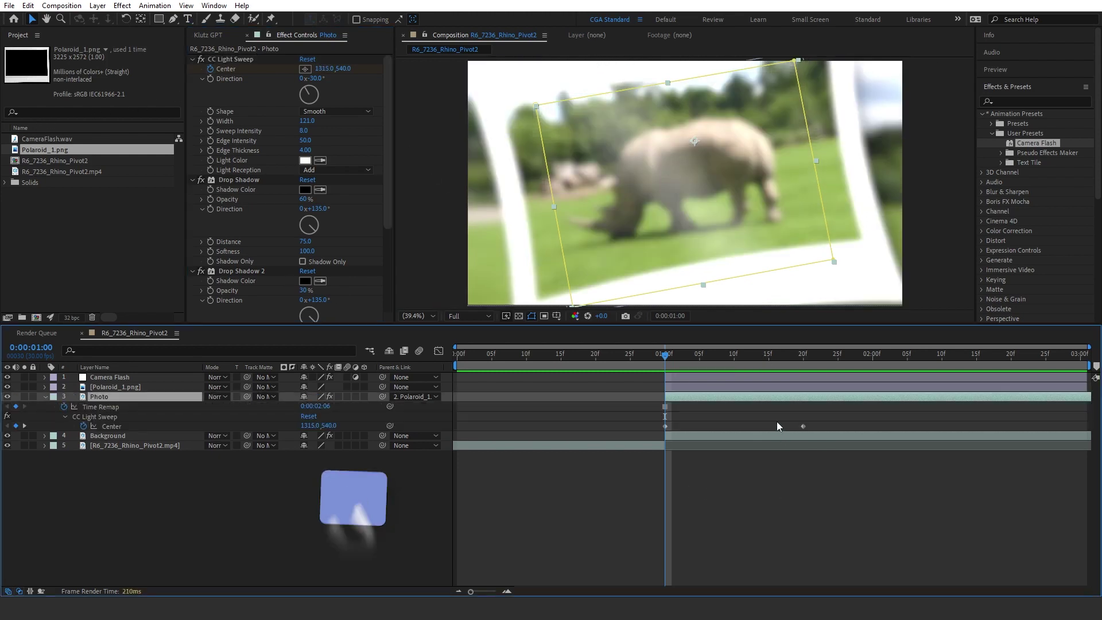
left_click_drag(776, 421, 834, 432)
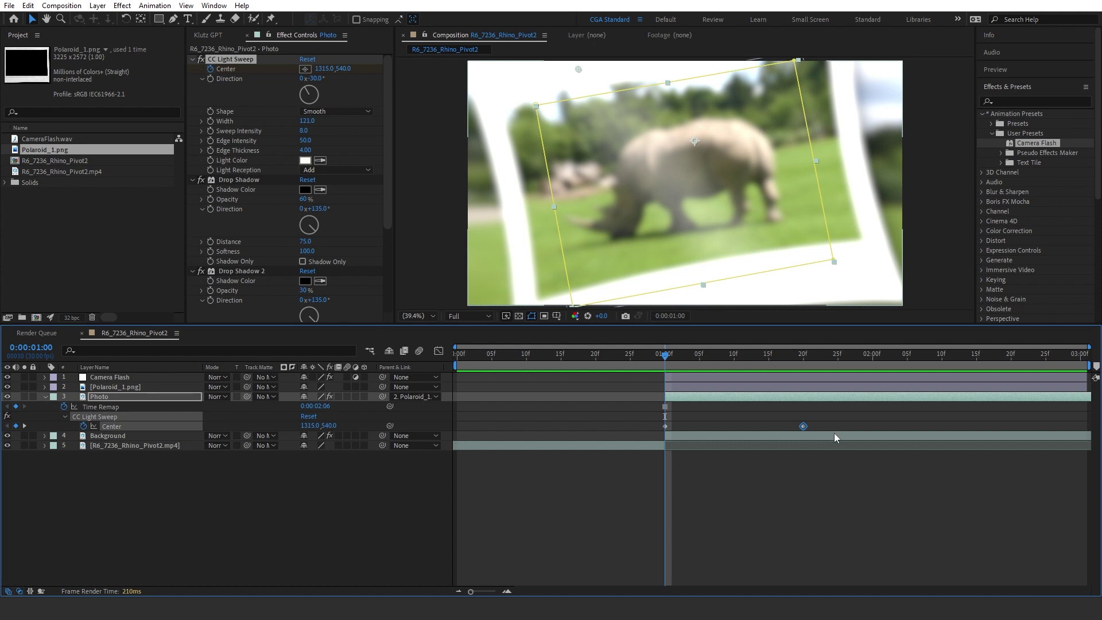
key("F9")
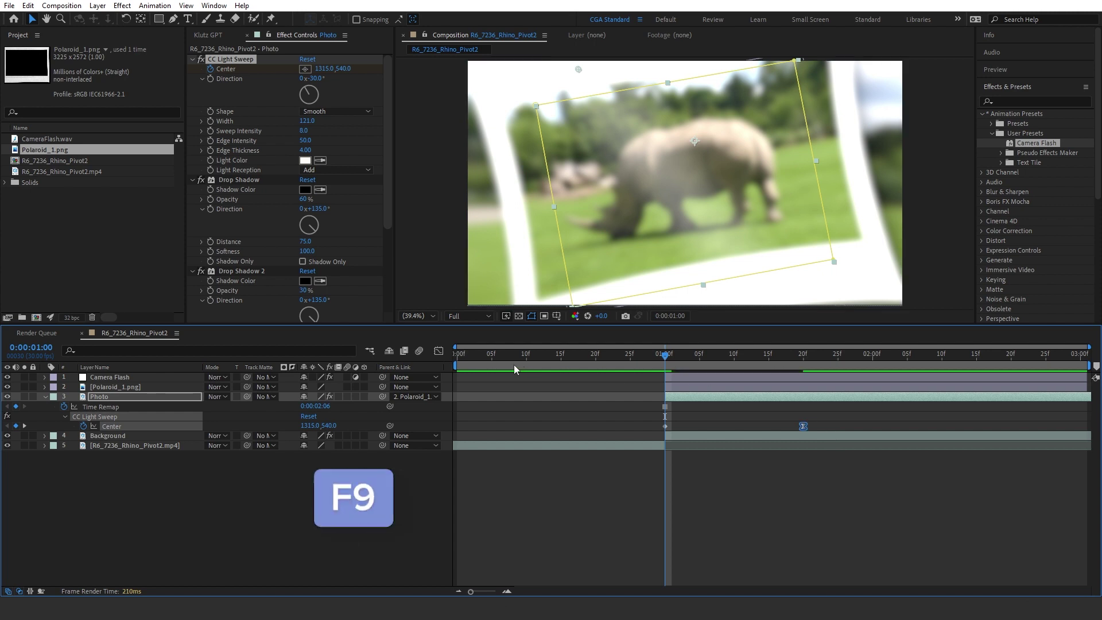
key("shift+F3")
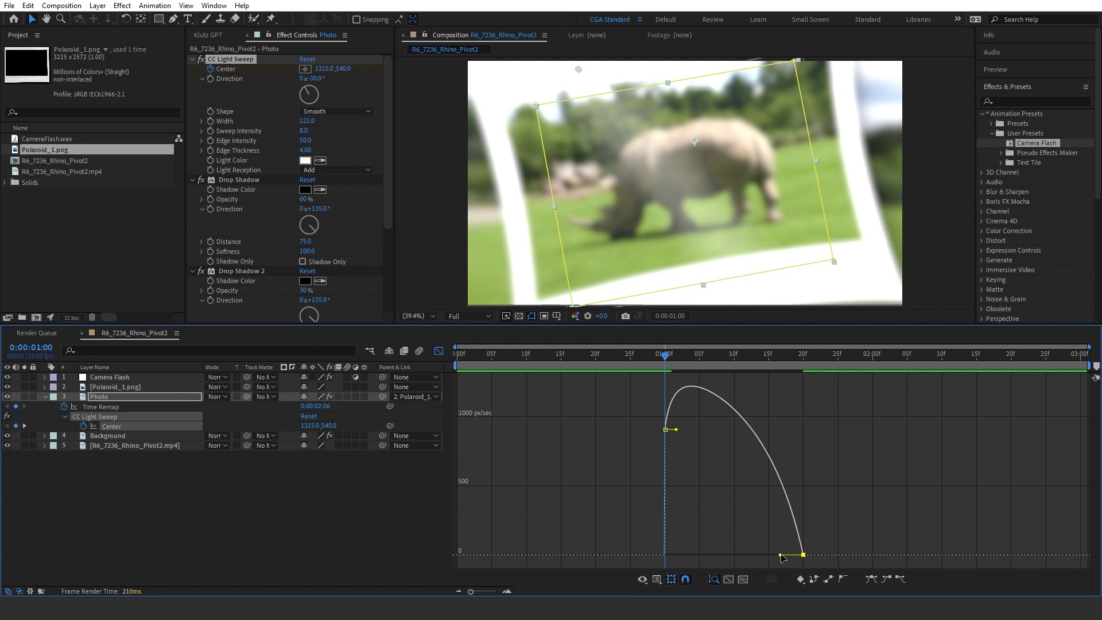
key("shift")
left_click_drag(781, 558, 646, 556)
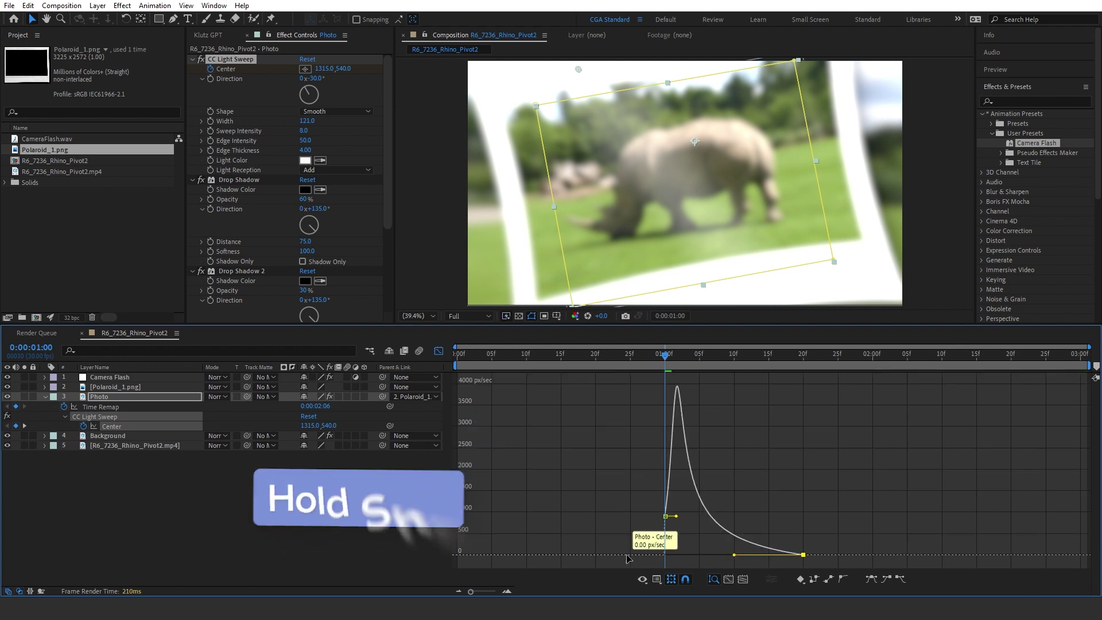
left_click(438, 351)
Step: Preview the animation from the start of the composition
key("Home")
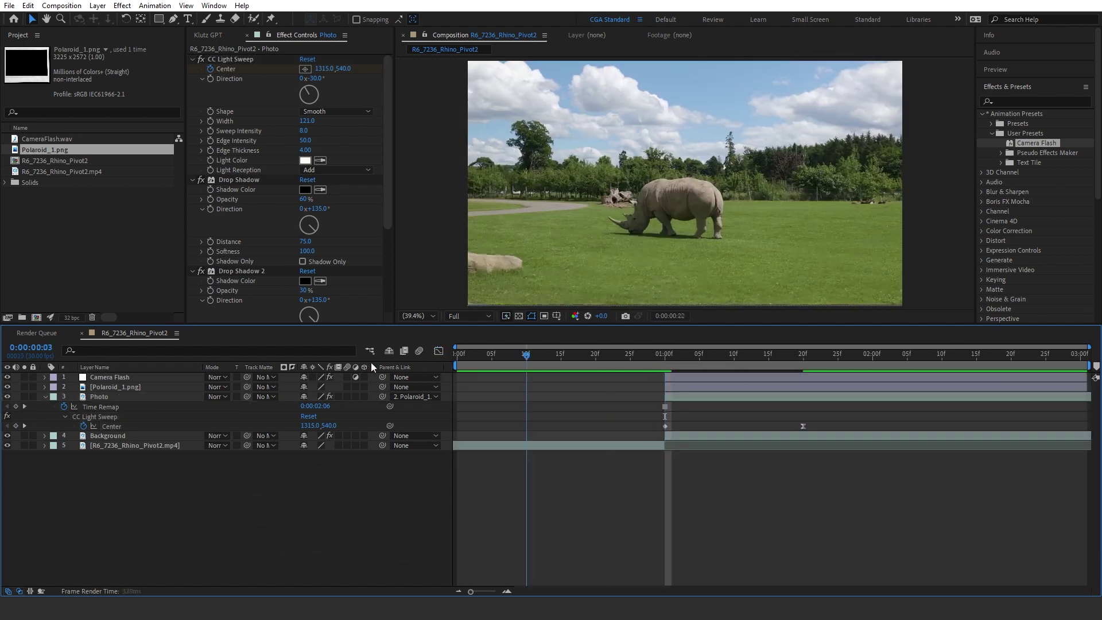
key("space")
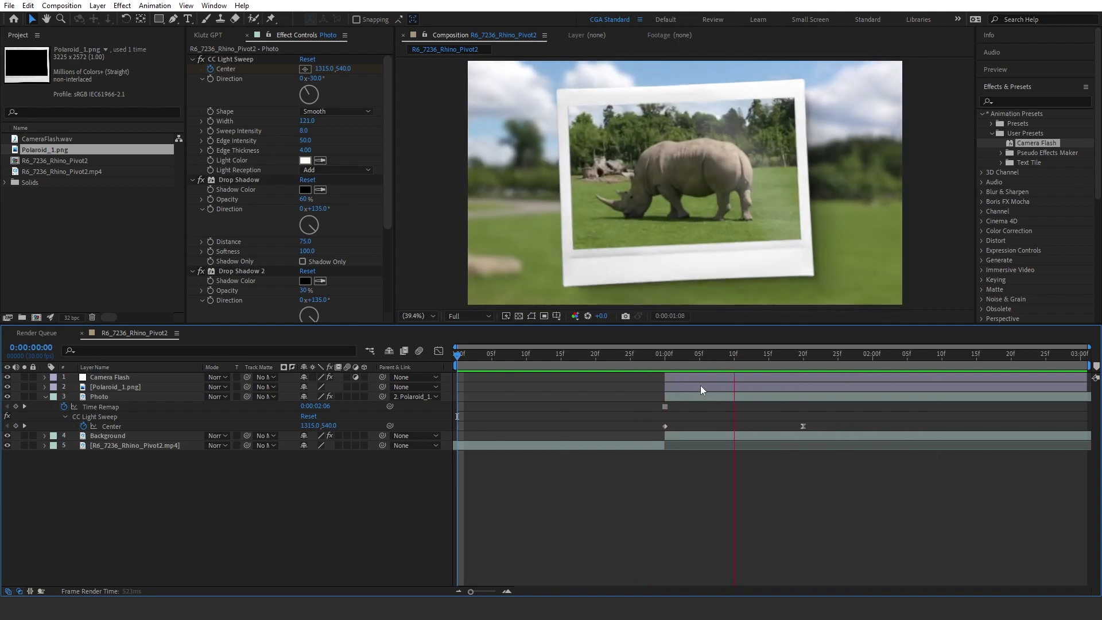
key("space")
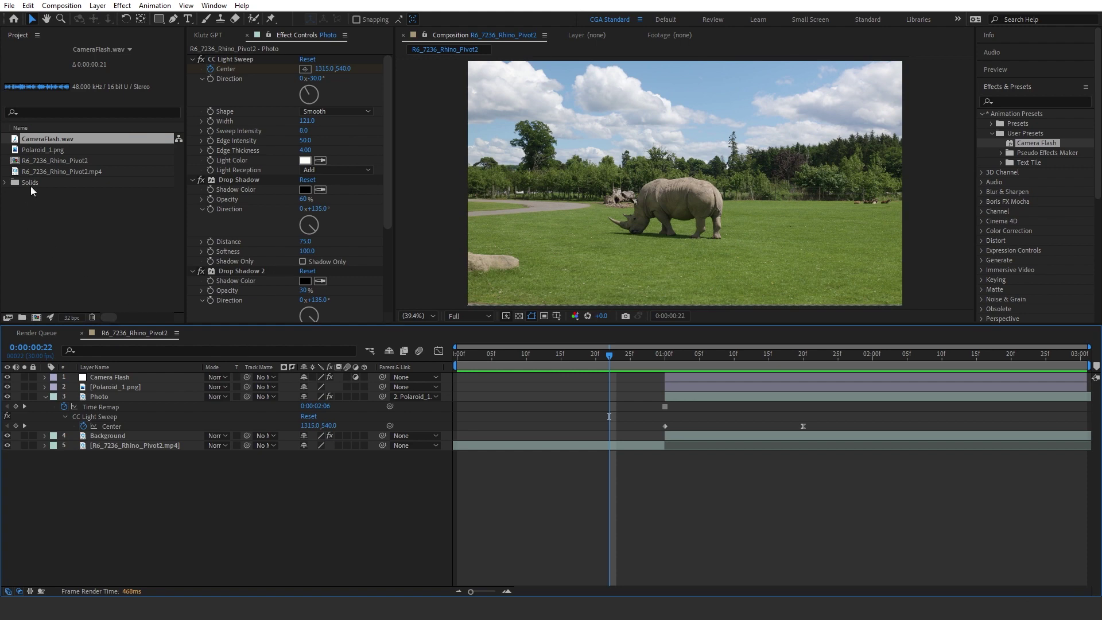
Step: Add CameraFlash.wav as the top layer, starting just before 0:00:01:00
left_click_drag(50, 141, 173, 379)
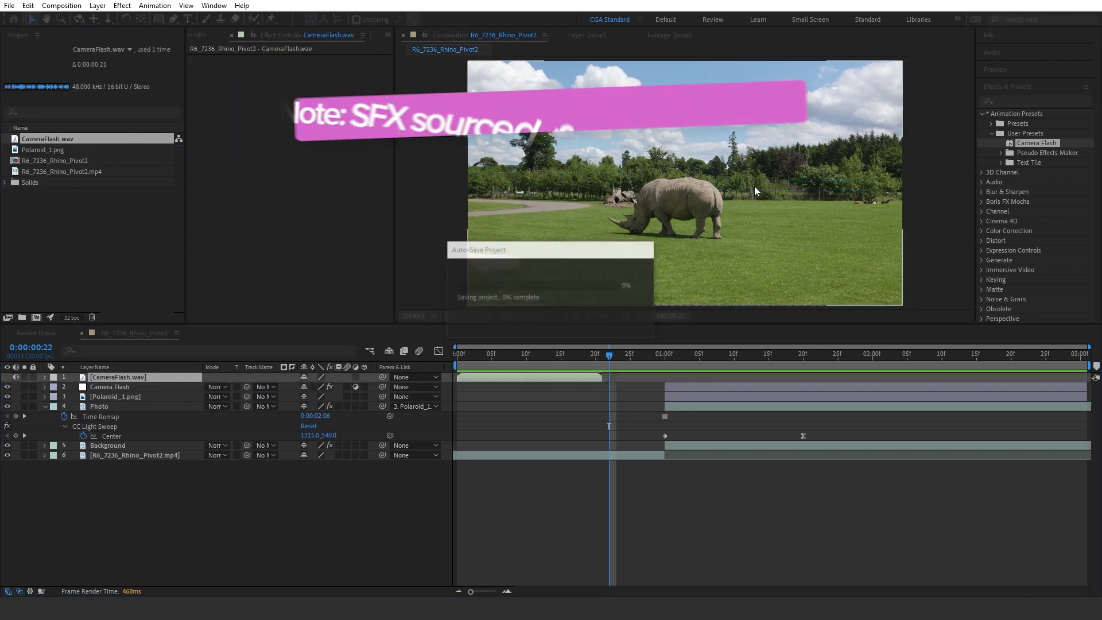
key("l")
key("l")
left_click_drag(488, 378, 677, 380)
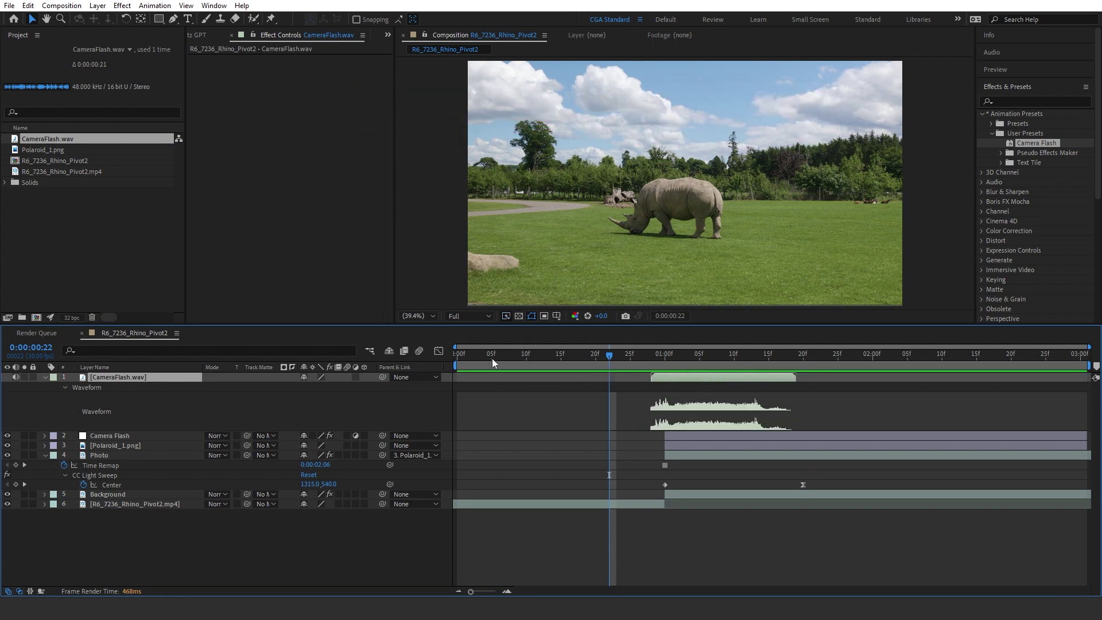